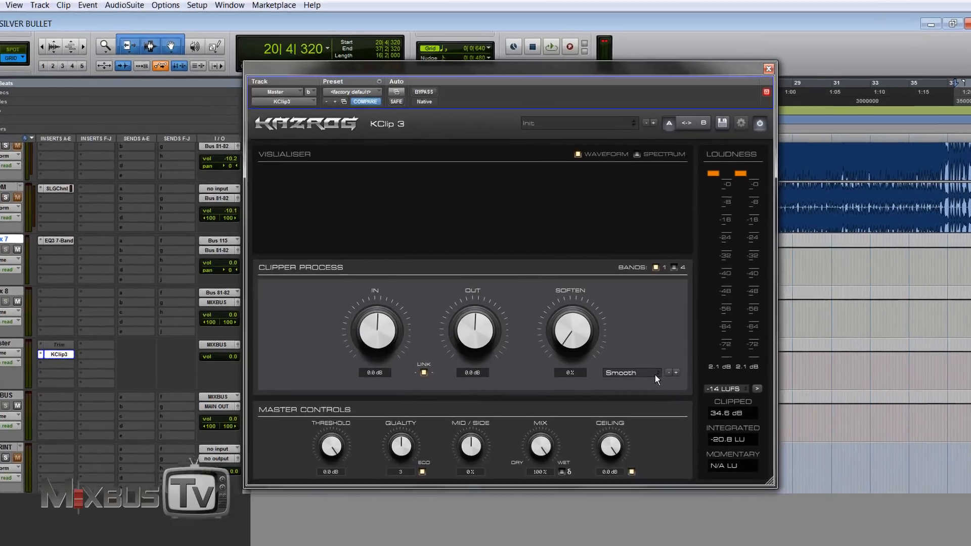
pyautogui.click(655, 374)
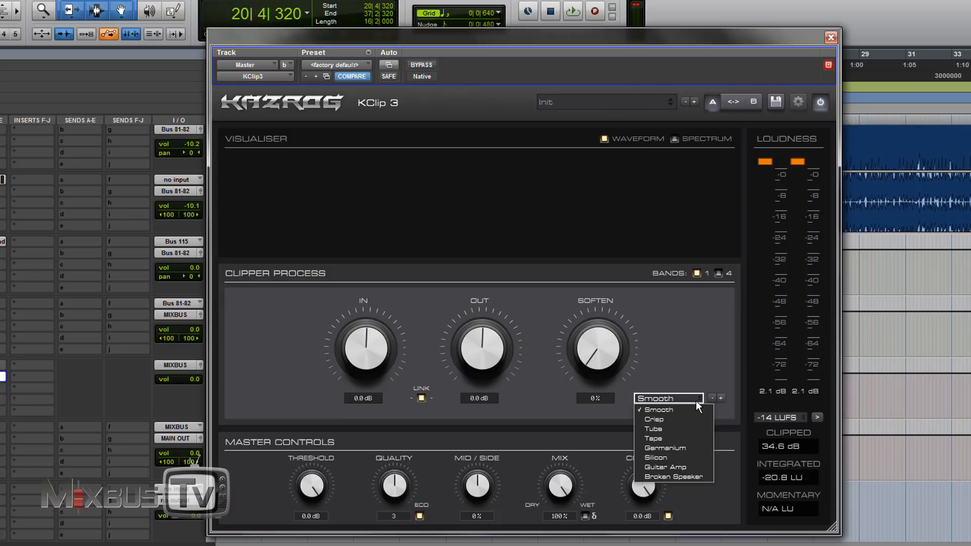
pyautogui.click(696, 400)
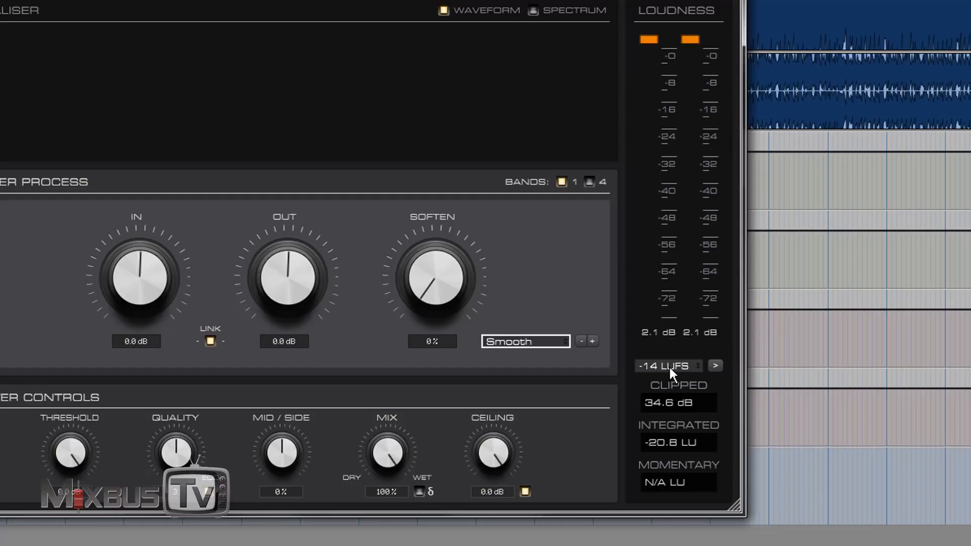
pyautogui.click(669, 365)
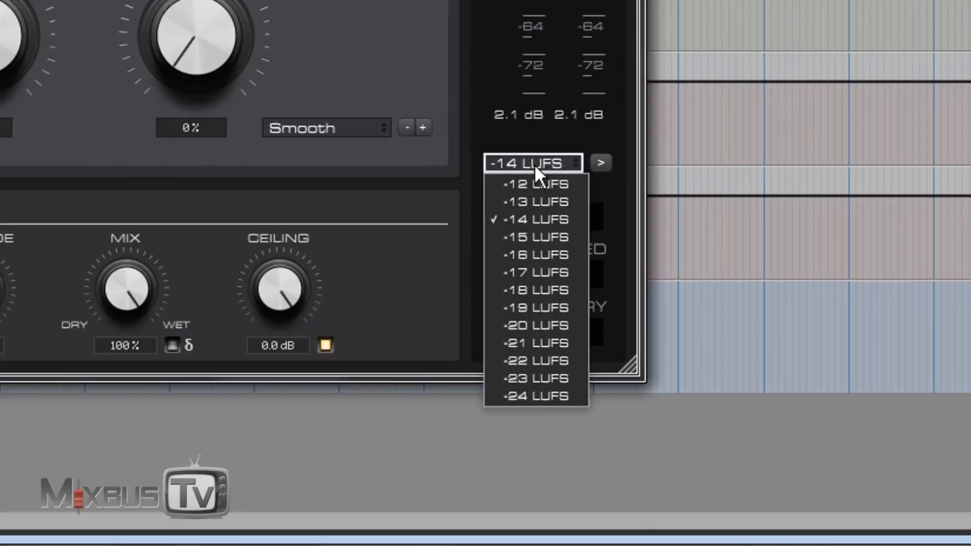
pyautogui.click(534, 164)
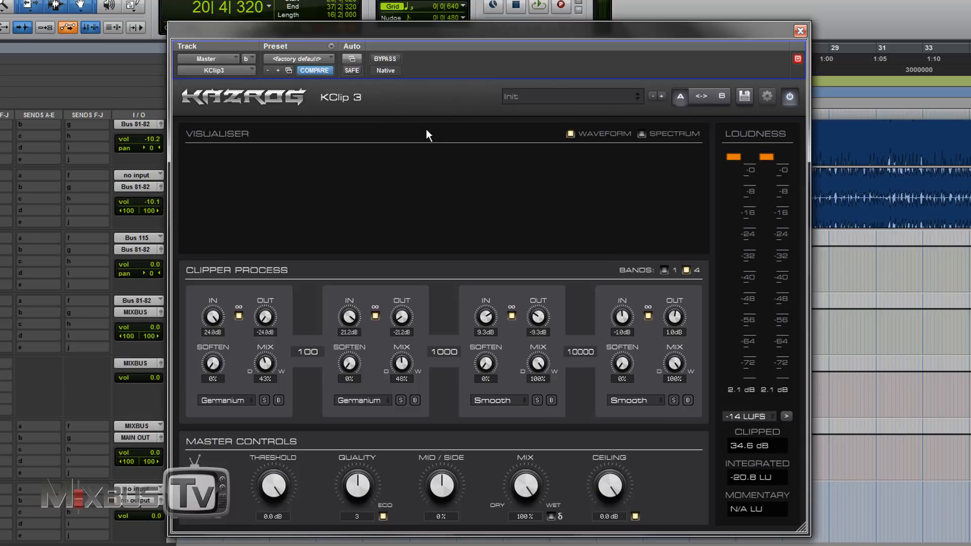
# Step: Restore the default four-band clipper settings, and set the third band's mode to Crisp and the fourth band's to Tape
pyautogui.click(320, 70)
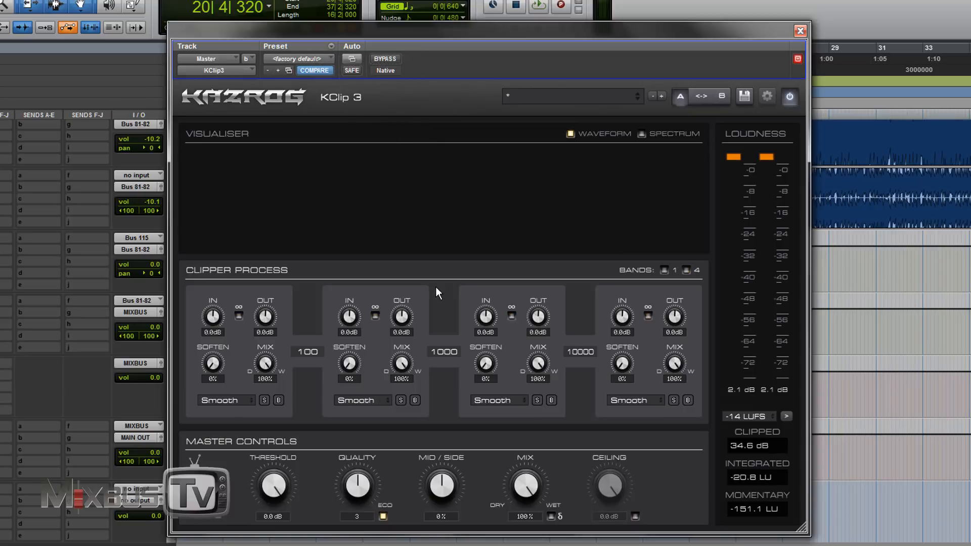
pyautogui.click(225, 401)
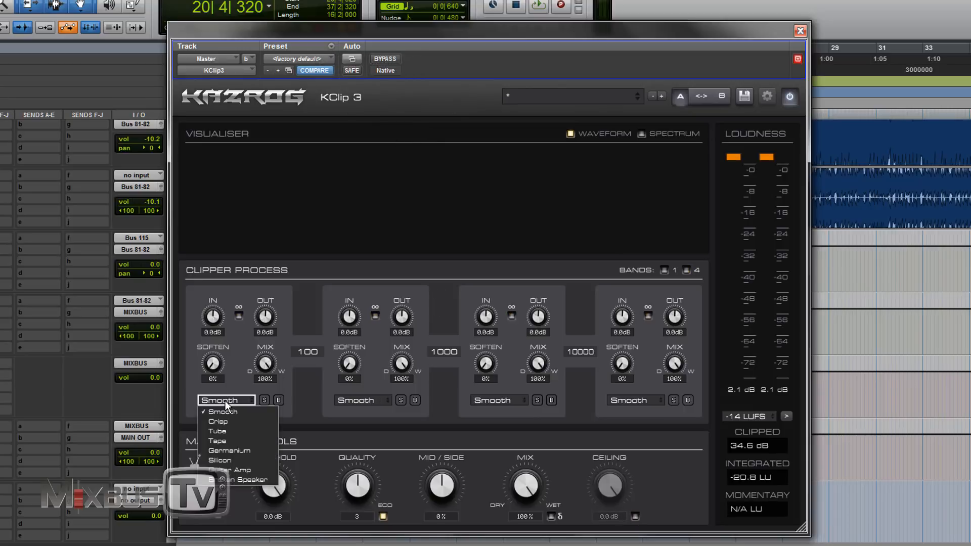
pyautogui.click(364, 399)
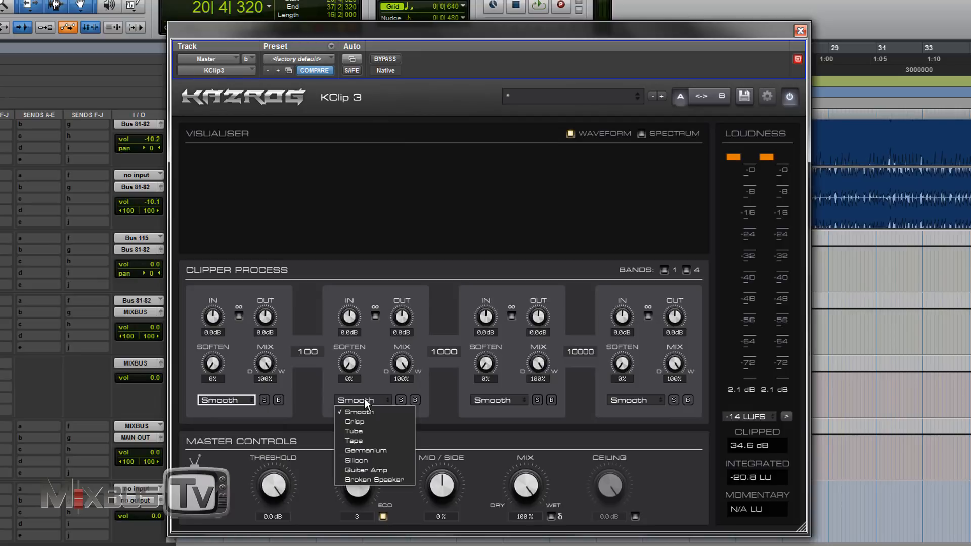
pyautogui.click(491, 402)
pyautogui.click(495, 424)
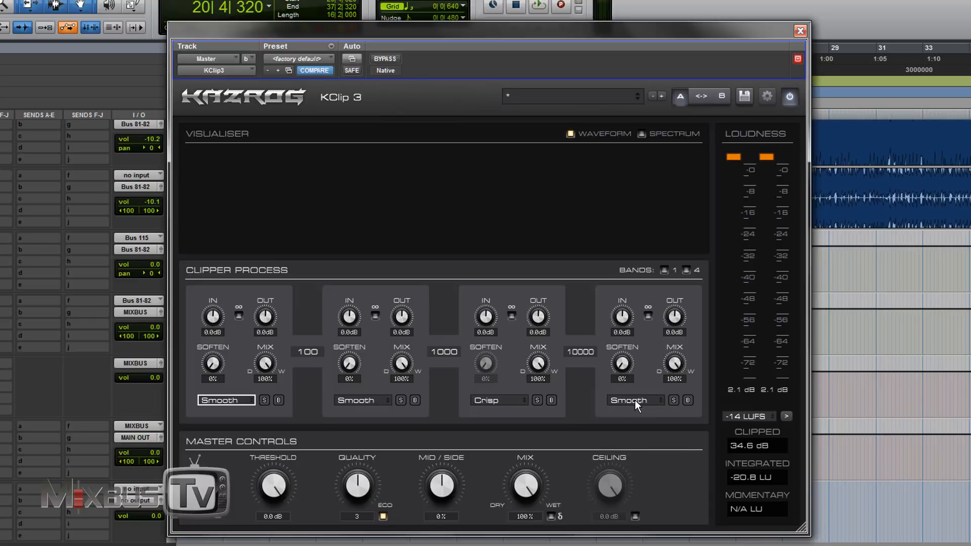
pyautogui.click(635, 399)
pyautogui.click(635, 438)
# Step: Set the second band's mode to Germanium and the first band's to Broken Speaker, linking the first band's input and output
pyautogui.click(362, 400)
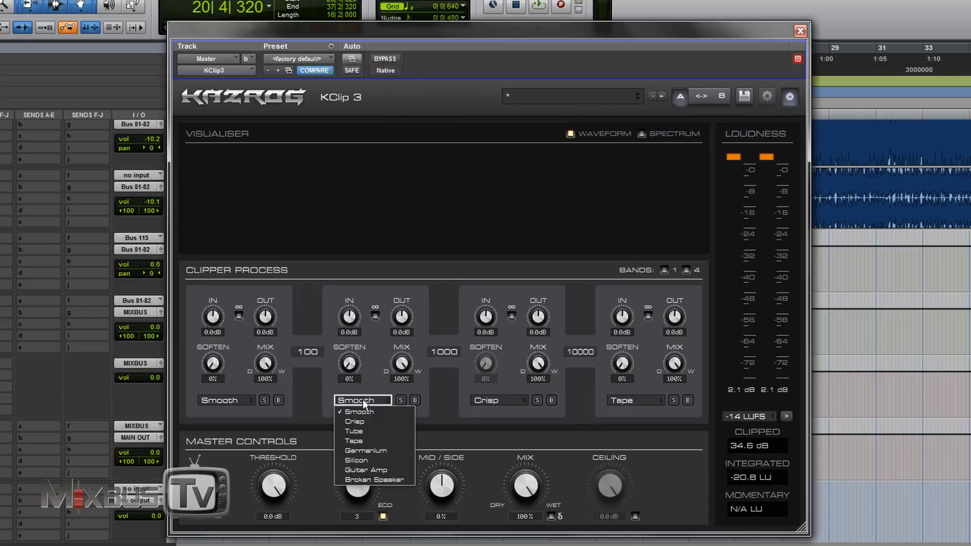
pyautogui.click(362, 450)
pyautogui.click(248, 400)
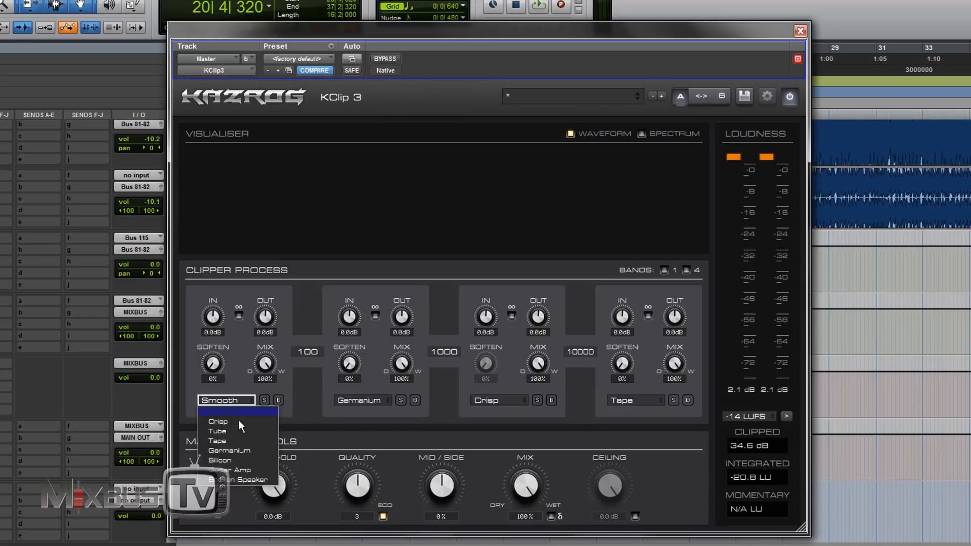
pyautogui.click(244, 480)
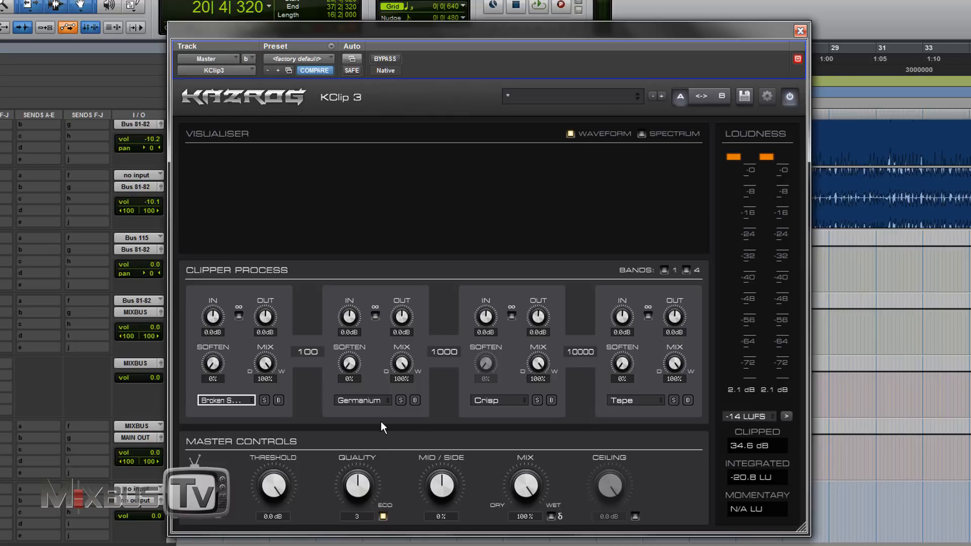
pyautogui.click(238, 314)
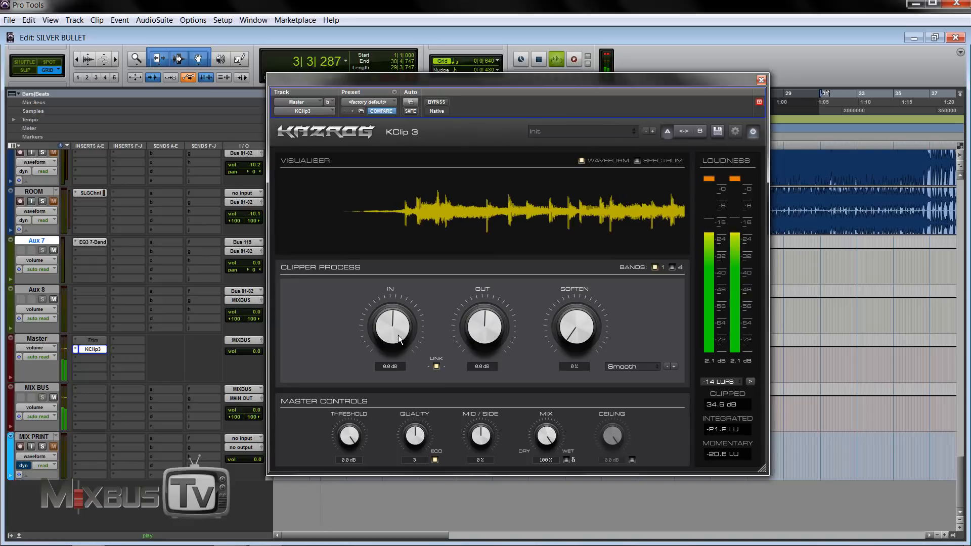
# Step: Raise the linked input gain to 13.8 dB in Smooth mode and compare the sound with the plugin bypassed
pyautogui.moveTo(400, 328); pyautogui.dragTo(411, 188)
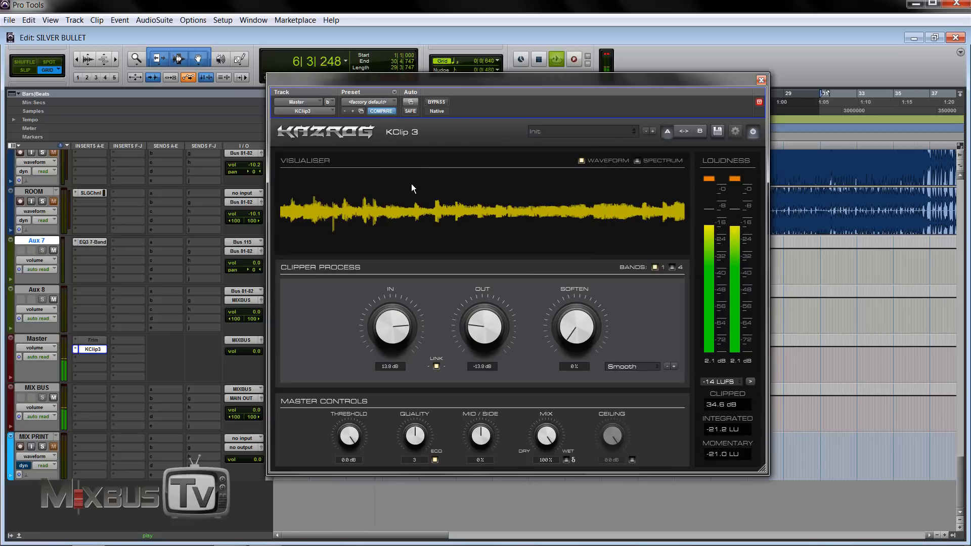
pyautogui.click(437, 104)
pyautogui.click(437, 102)
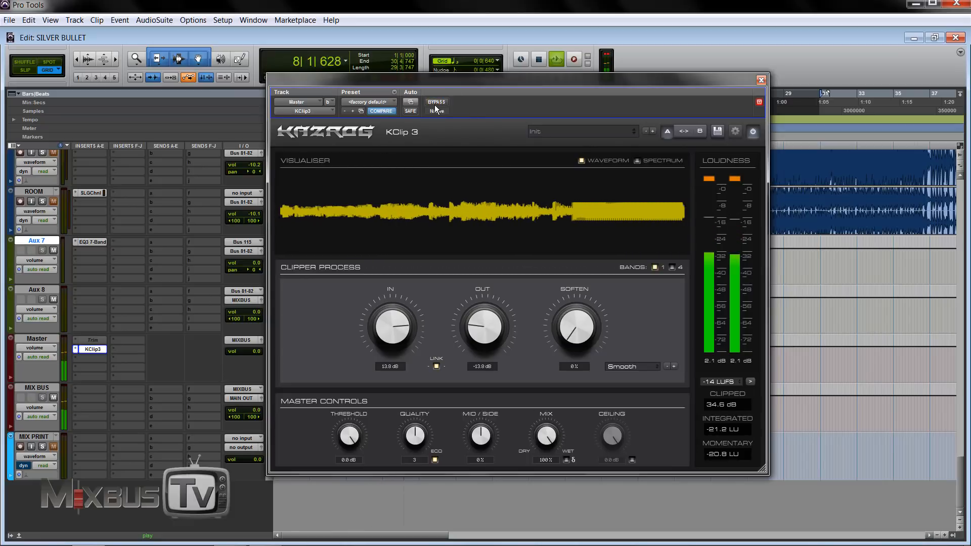
# Step: Switch the clipper to Crisp mode and compare the sound with the plugin bypassed
pyautogui.click(673, 367)
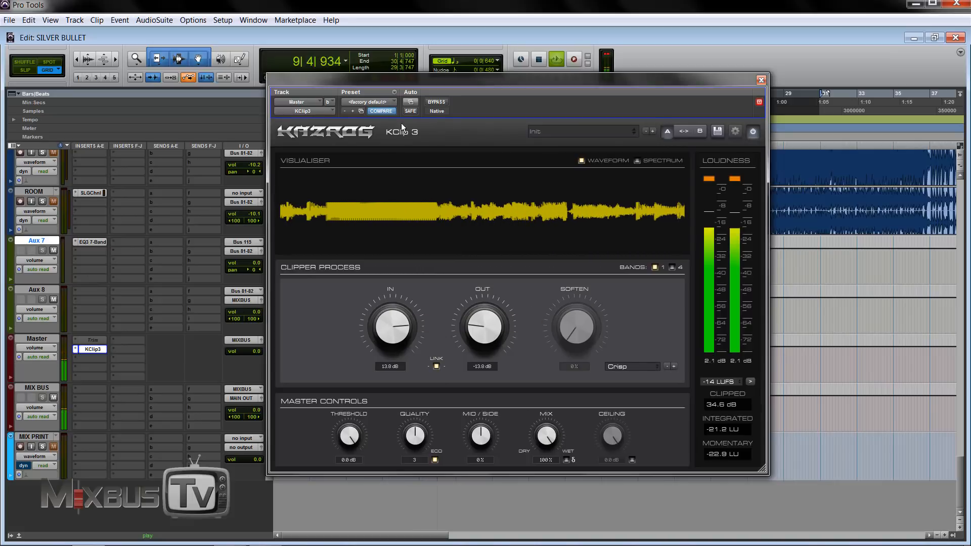
pyautogui.click(442, 102)
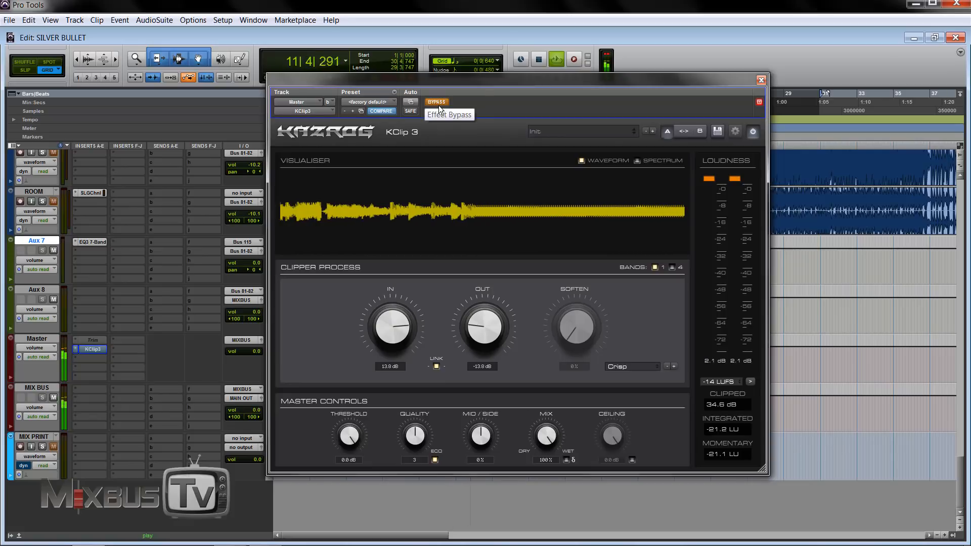
pyautogui.click(438, 103)
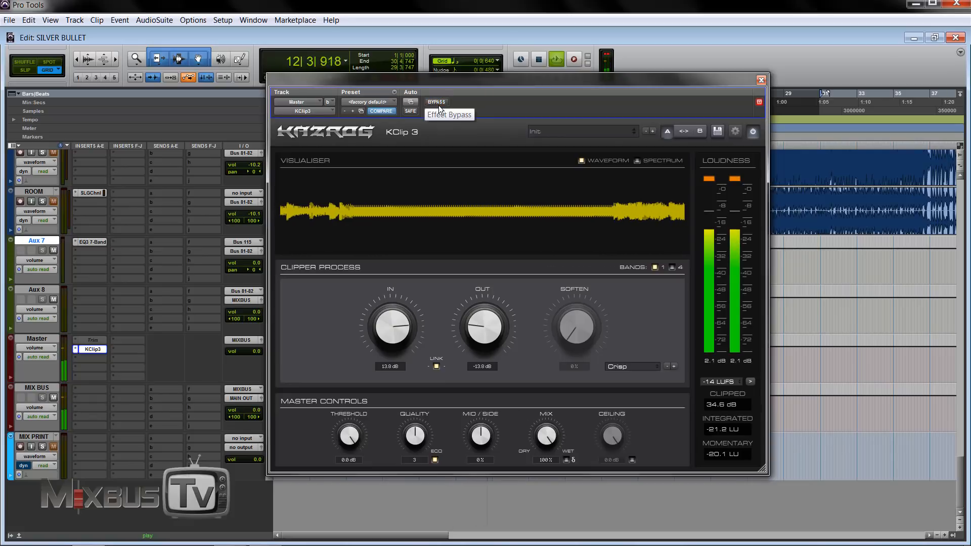
# Step: Switch the clipper to Tube mode with the linked input gain at 8.9 dB and compare it with the plugin bypassed
pyautogui.moveTo(392, 329); pyautogui.dragTo(371, 361)
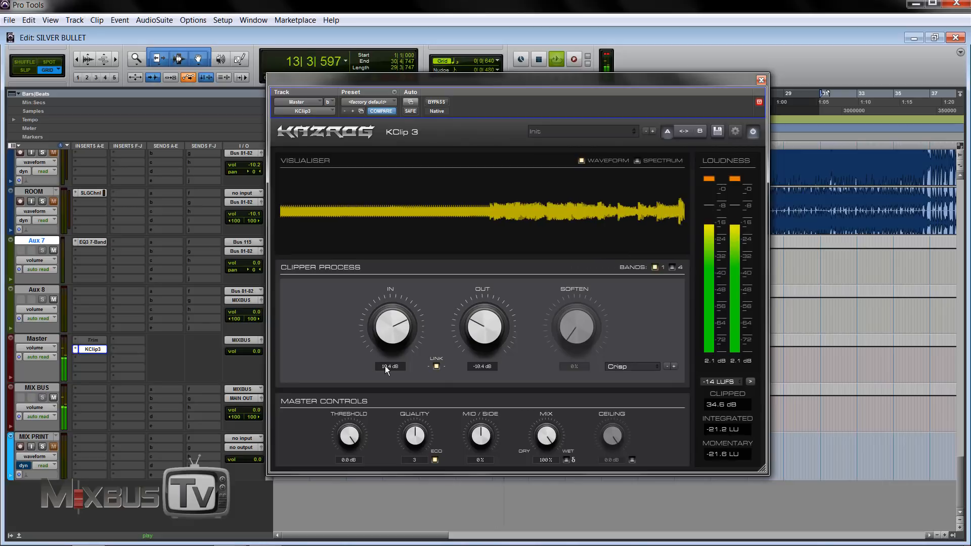
pyautogui.click(674, 366)
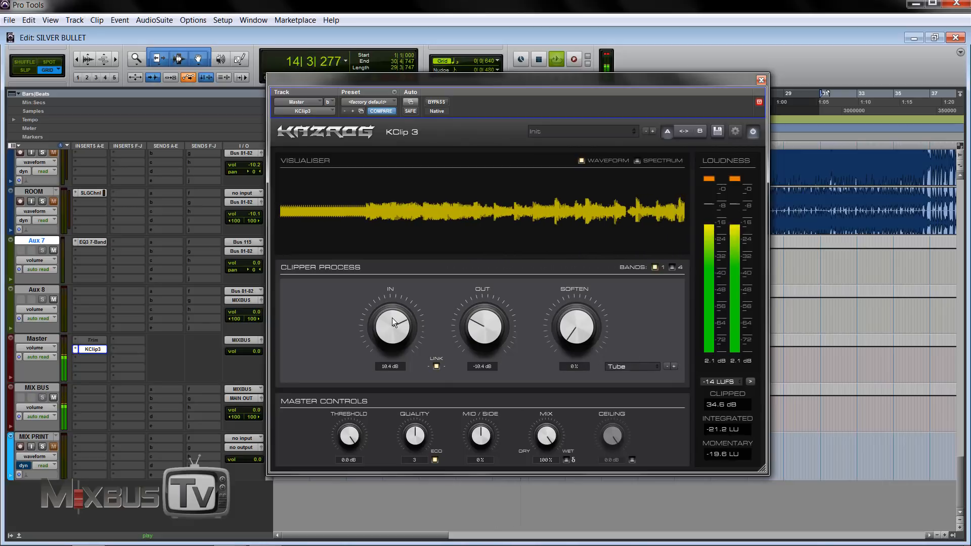
pyautogui.moveTo(392, 318); pyautogui.dragTo(401, 333)
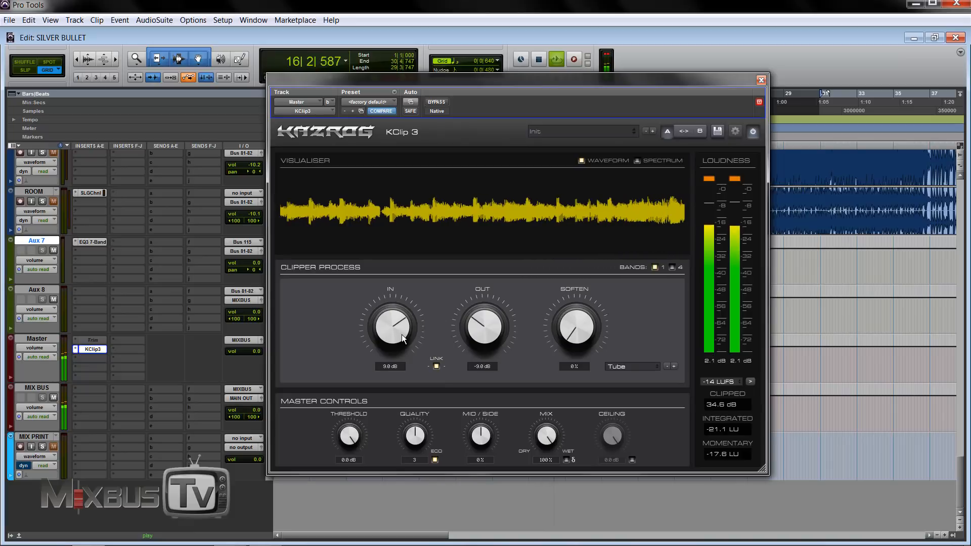
pyautogui.click(437, 103)
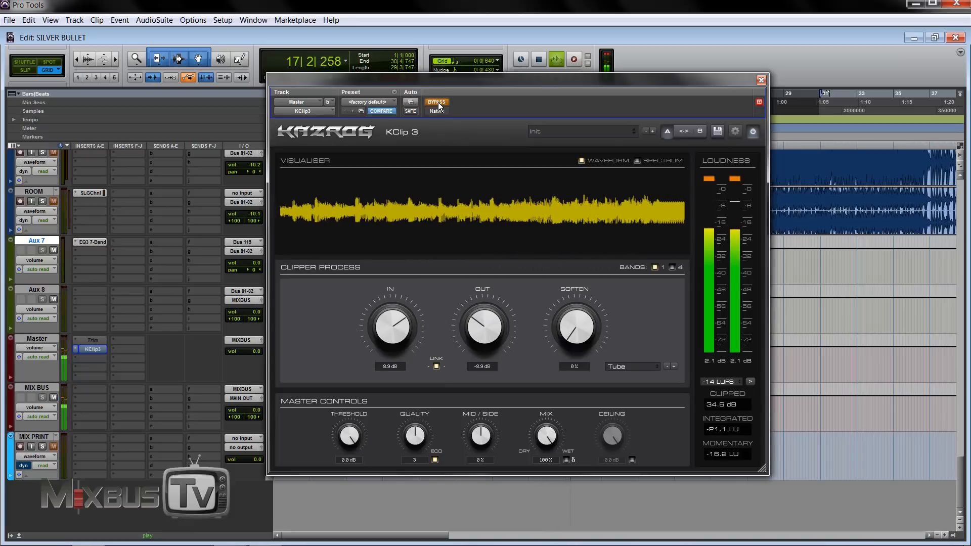
pyautogui.click(438, 104)
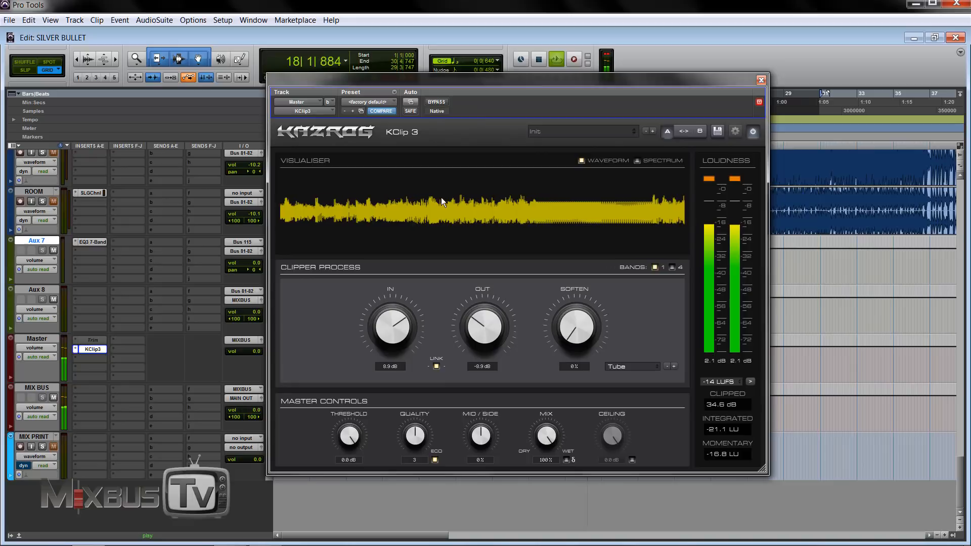
# Step: Switch the clipper to Tape mode with the linked input gain at 4.5 dB and compare it with the plugin bypassed
pyautogui.click(674, 366)
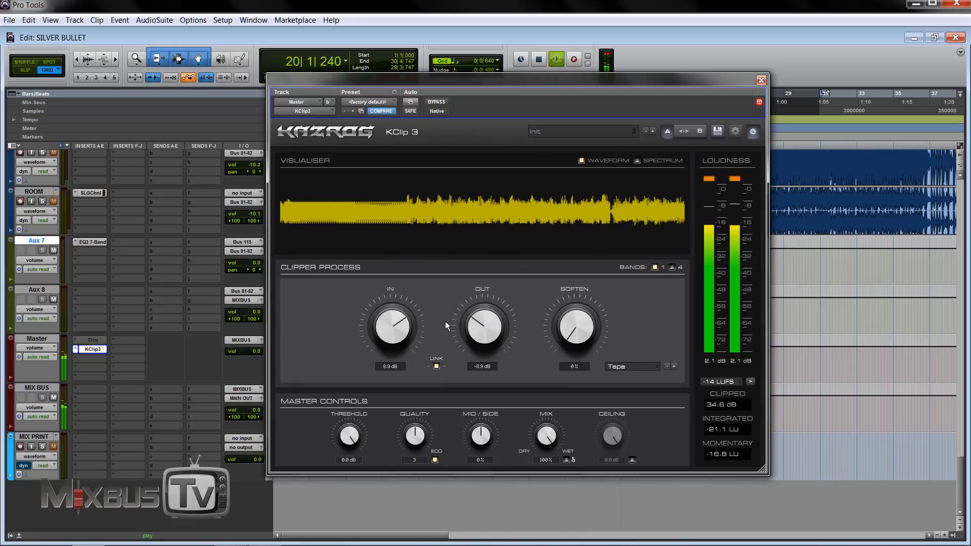
pyautogui.moveTo(599, 281); pyautogui.dragTo(524, 393)
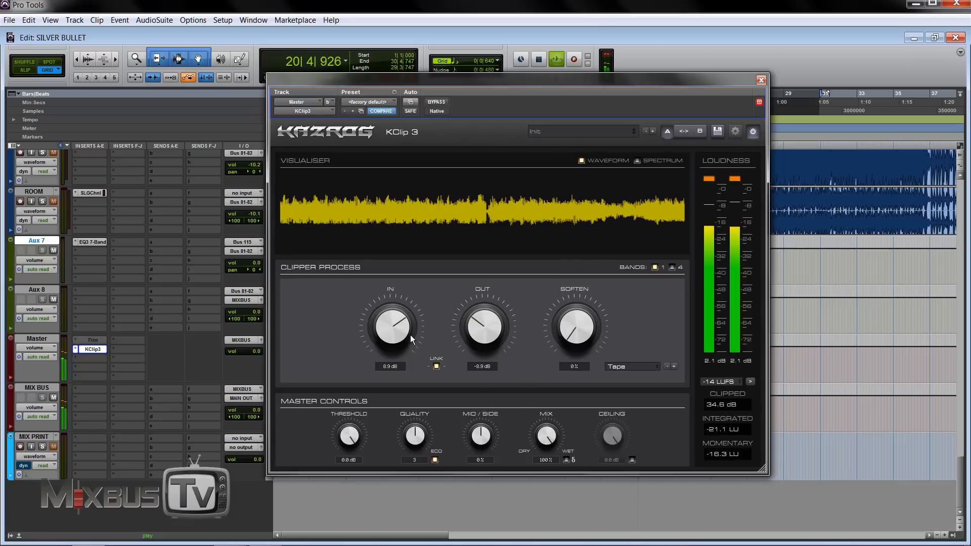
pyautogui.moveTo(410, 337); pyautogui.dragTo(405, 381)
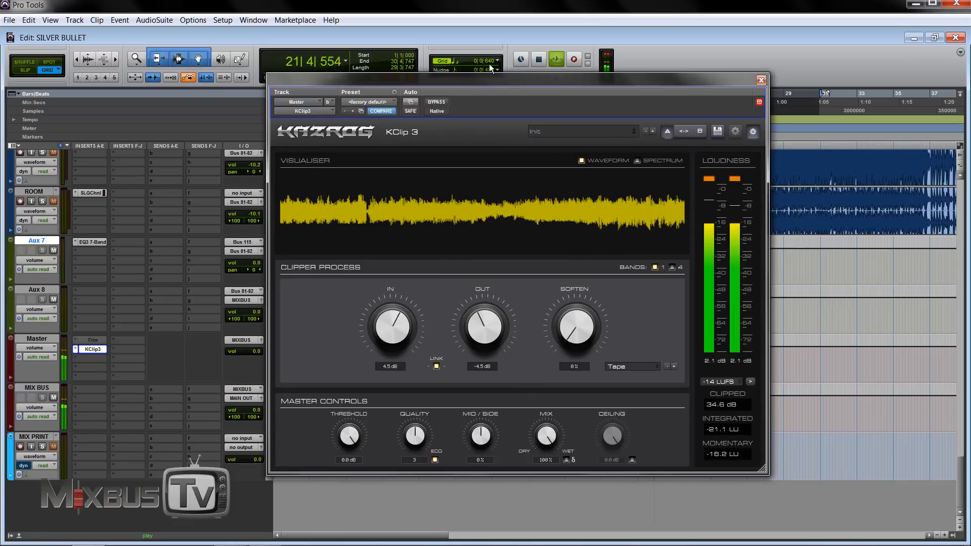
pyautogui.click(438, 103)
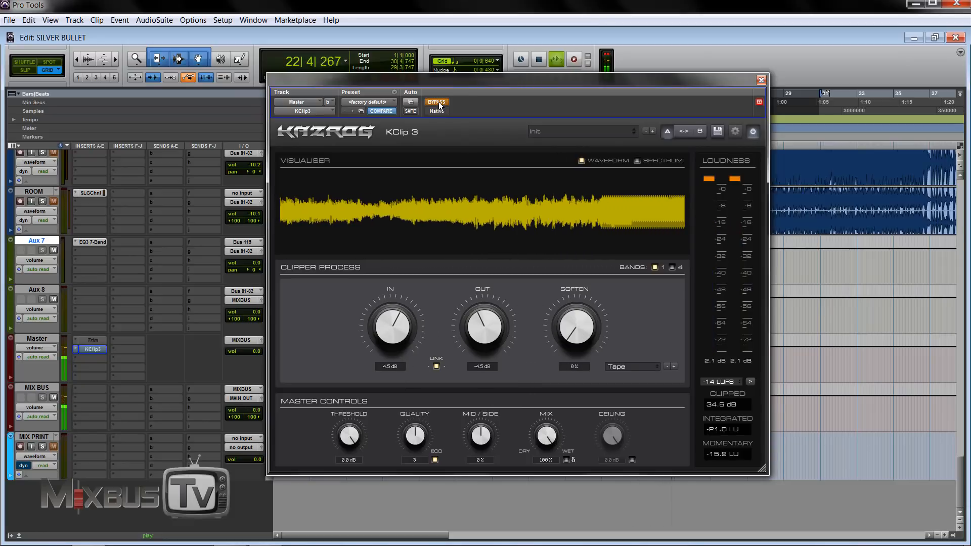
pyautogui.click(439, 103)
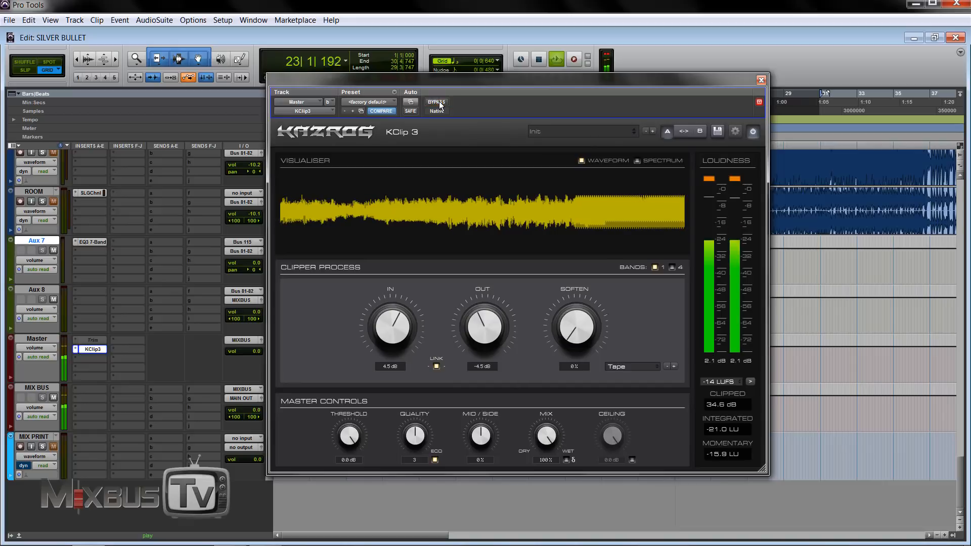
# Step: Set up Germanium mode with input and output unlinked, input gain at -12.0 dB, output gain at 4.3 dB and the master mix at 60%
pyautogui.click(674, 367)
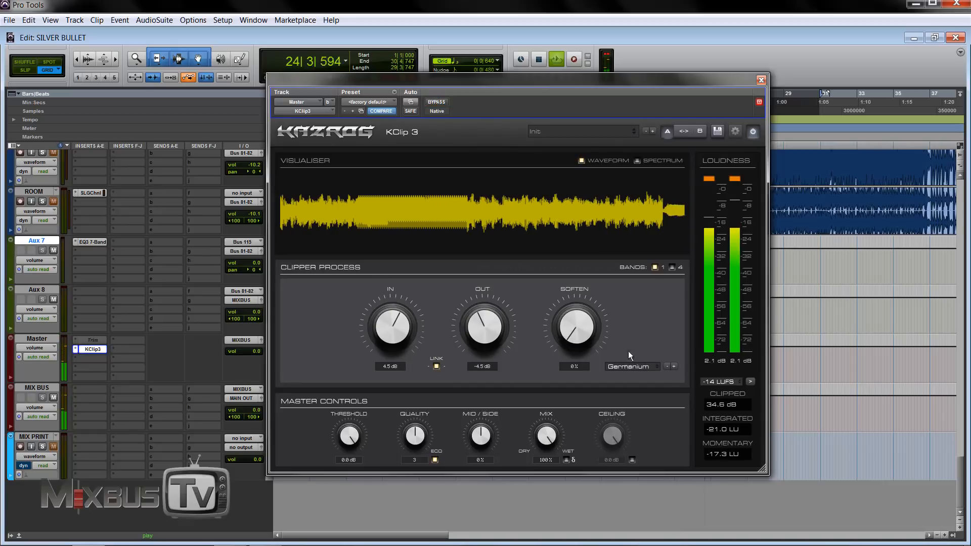
pyautogui.moveTo(393, 335); pyautogui.dragTo(399, 442)
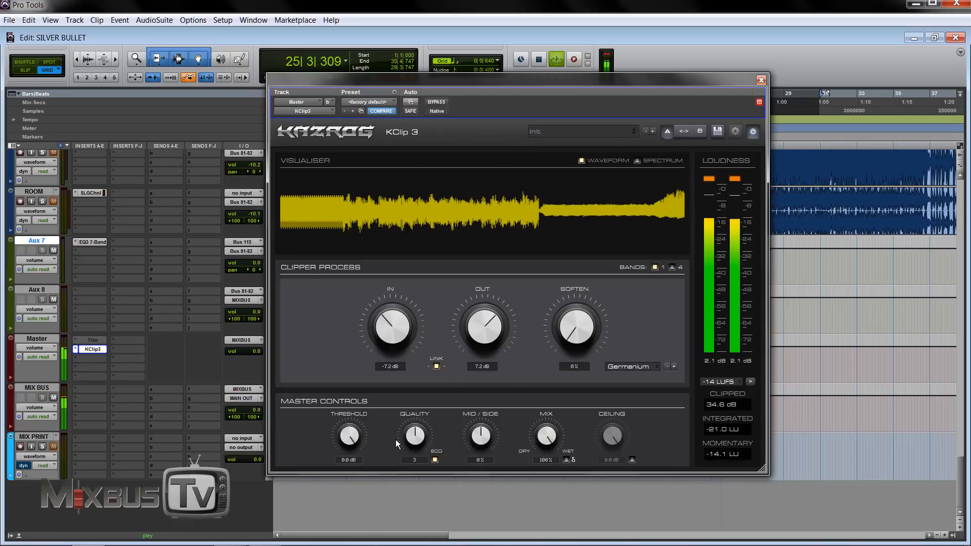
pyautogui.click(436, 367)
pyautogui.moveTo(398, 333); pyautogui.dragTo(413, 379)
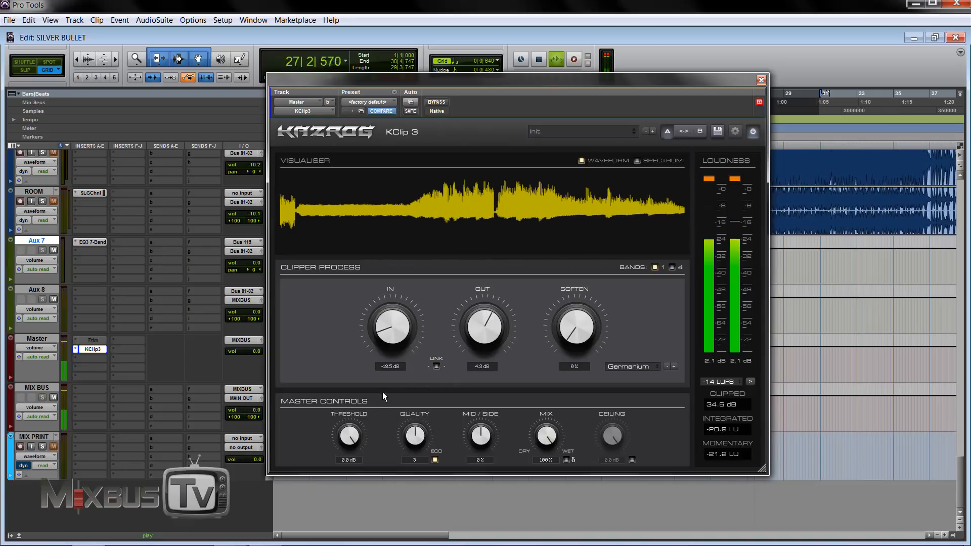
pyautogui.moveTo(535, 443); pyautogui.dragTo(552, 447)
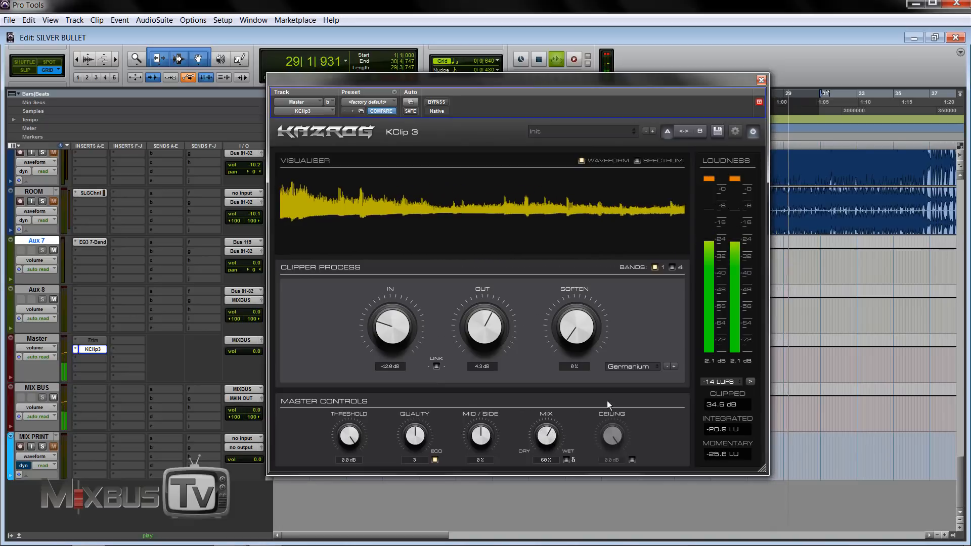
# Step: Switch the clipper to four bands and set the first band to Tube mode with its linked input gain at 21.4 dB
pyautogui.click(672, 267)
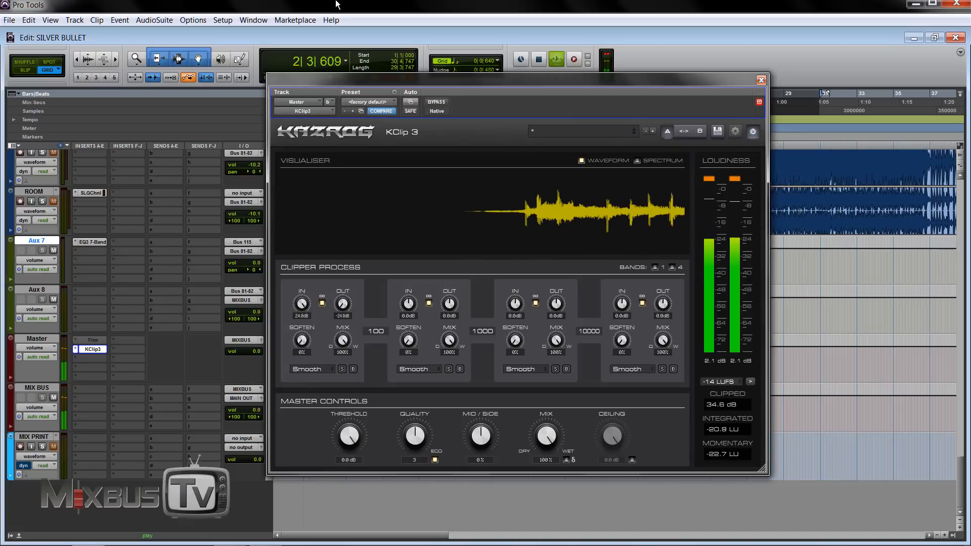
pyautogui.click(310, 369)
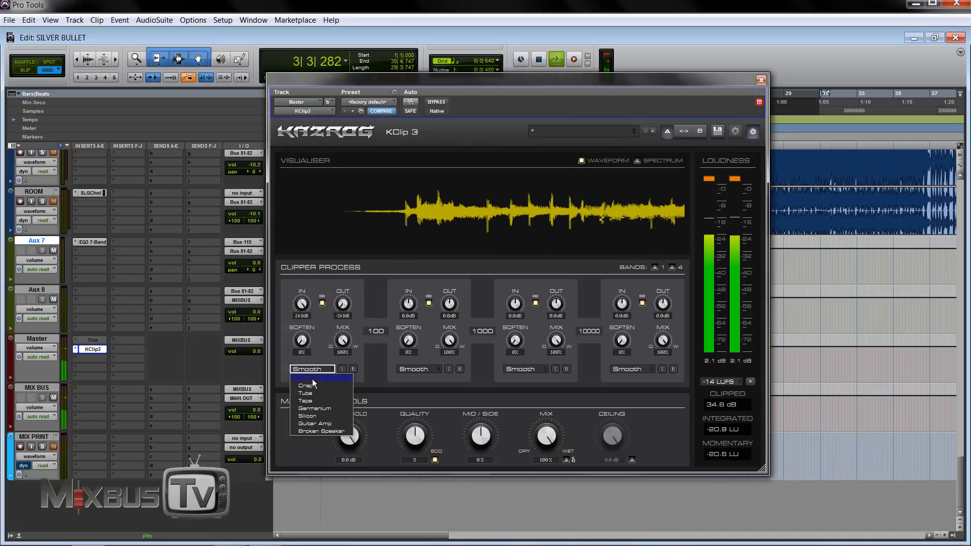
pyautogui.click(312, 394)
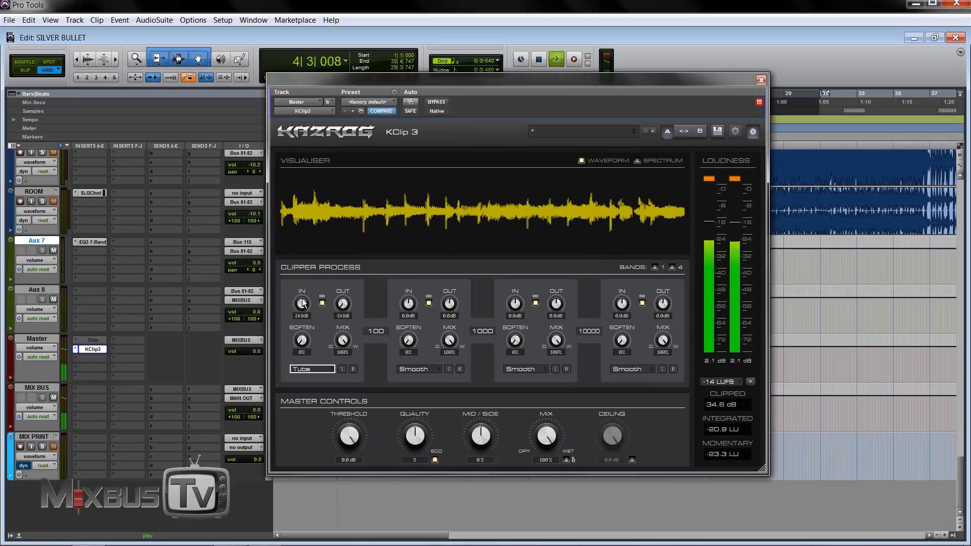
pyautogui.moveTo(302, 302); pyautogui.dragTo(302, 310)
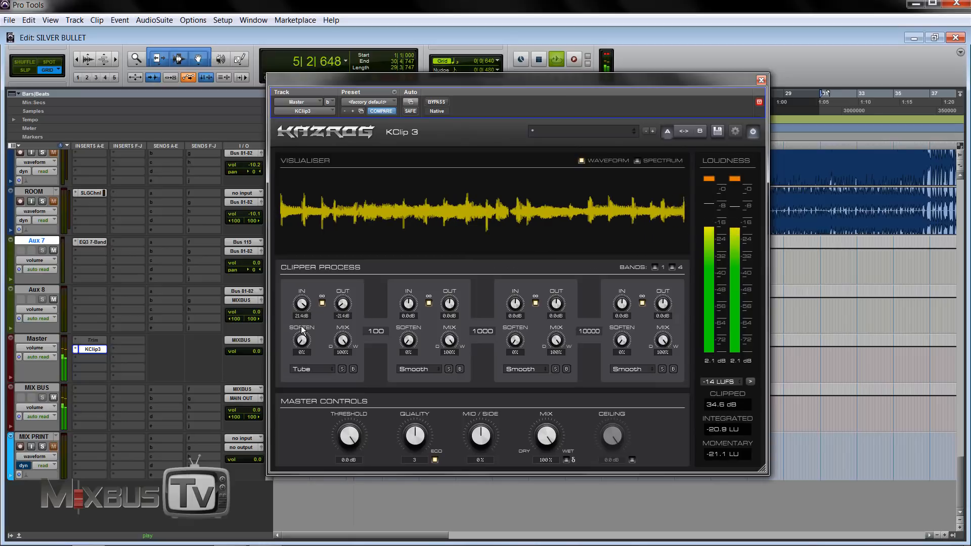
# Step: Bypass the plugin and set the second and third bands to Crisp mode with linked input gains of 14.0 dB and 15.6 dB
pyautogui.click(436, 101)
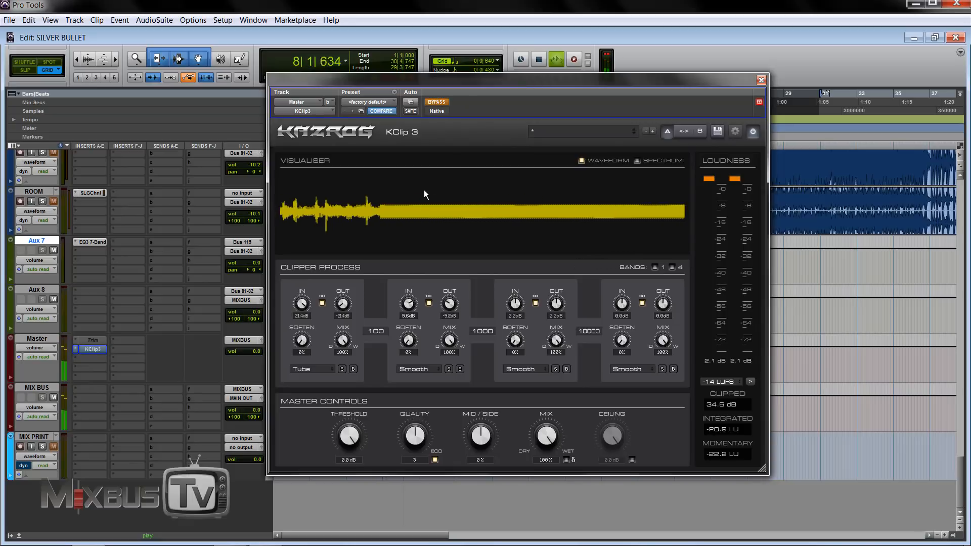
pyautogui.click(420, 370)
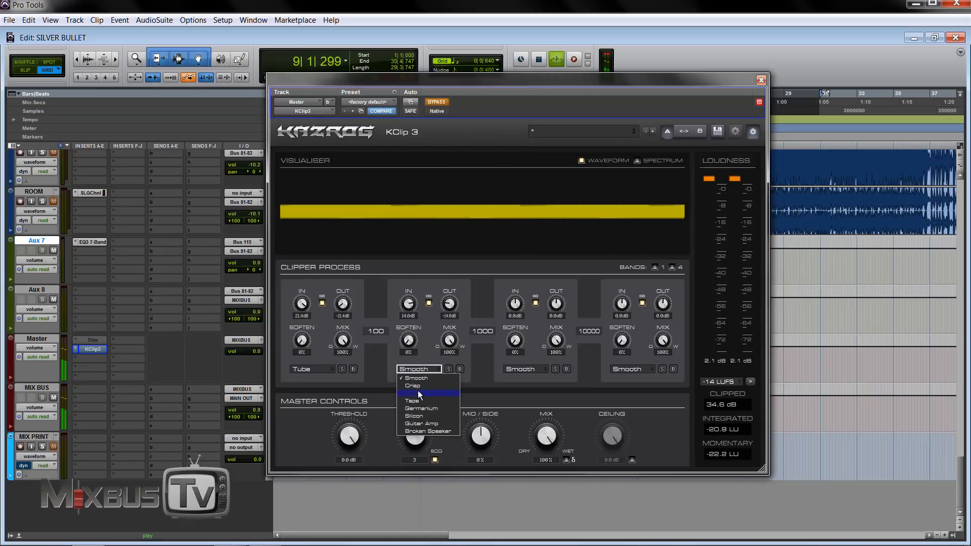
pyautogui.click(435, 387)
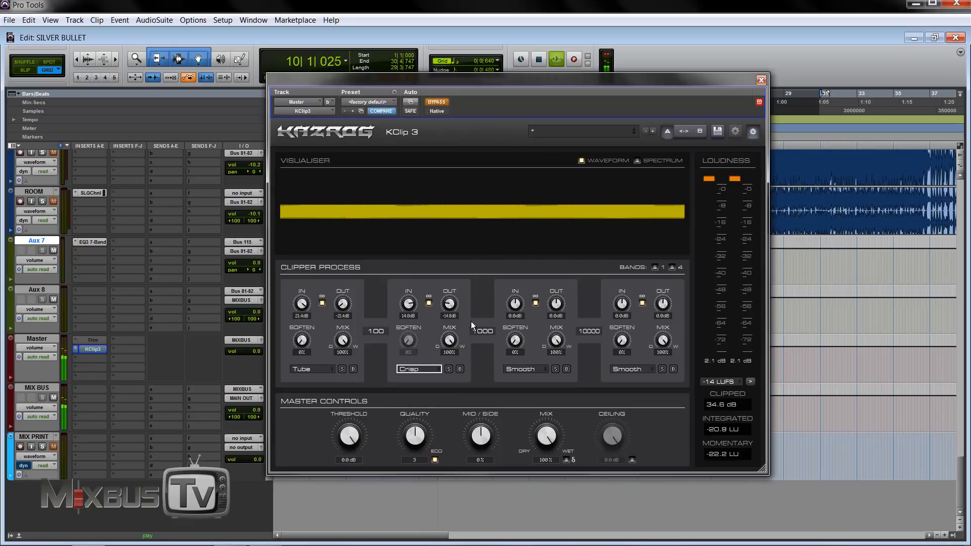
pyautogui.click(520, 369)
pyautogui.click(523, 387)
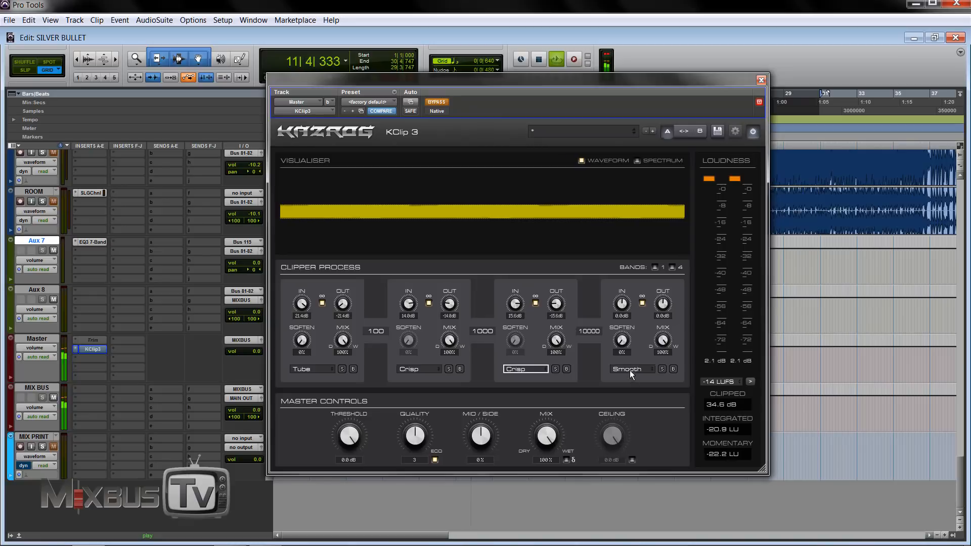
# Step: Set the fourth band to Broken Speaker mode with its linked input gain at 14.0 dB and compare the four-band clipping with the plugin bypassed
pyautogui.click(631, 372)
pyautogui.click(641, 431)
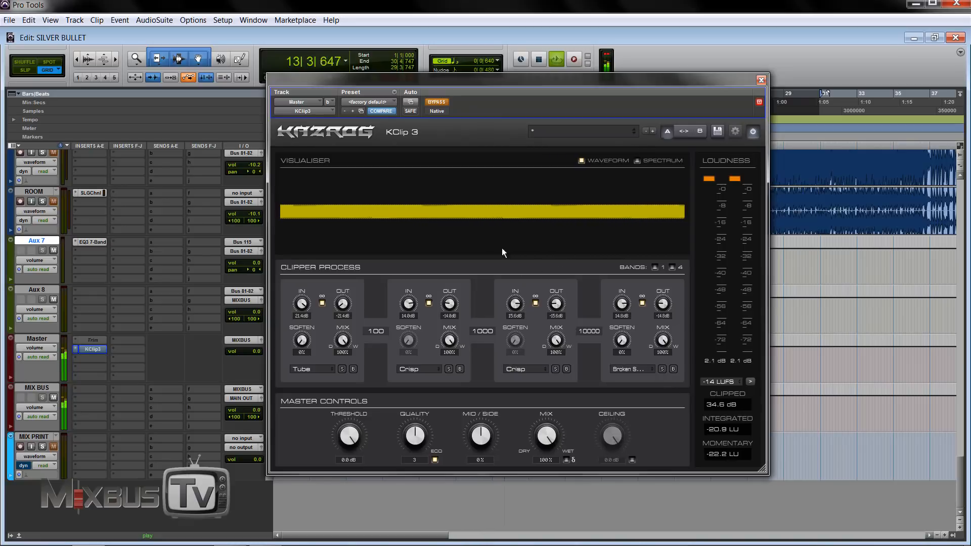
pyautogui.click(436, 102)
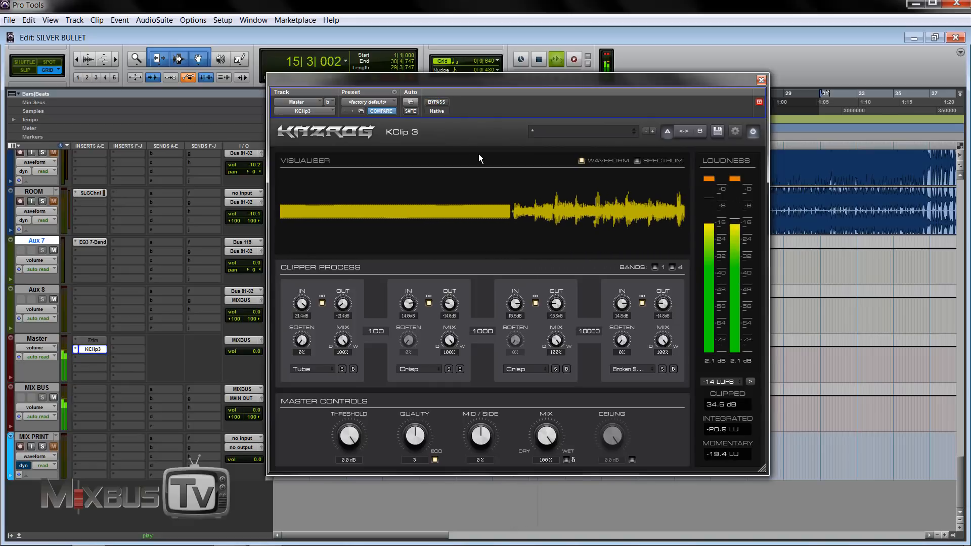
pyautogui.click(437, 103)
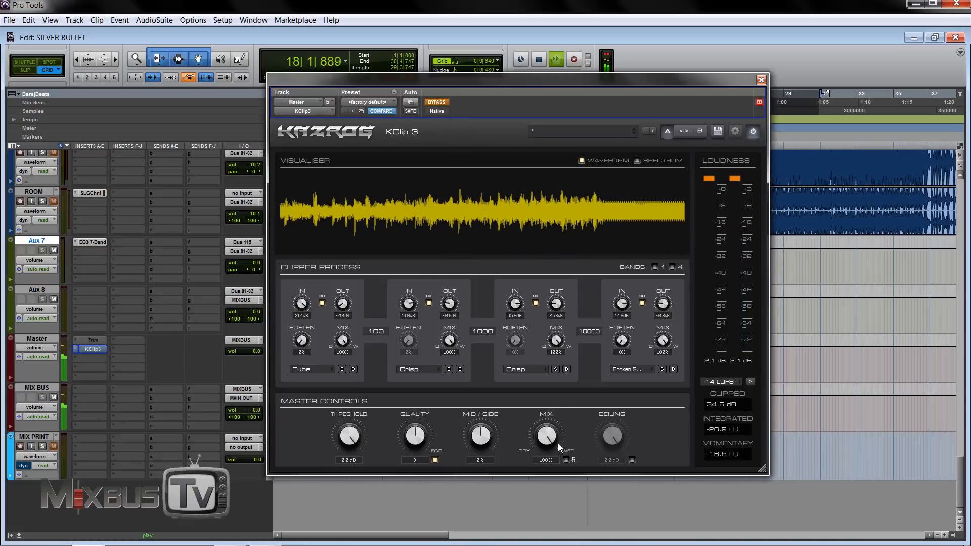
# Step: Enable the master ceiling and lower its level
pyautogui.moveTo(608, 444); pyautogui.dragTo(610, 510)
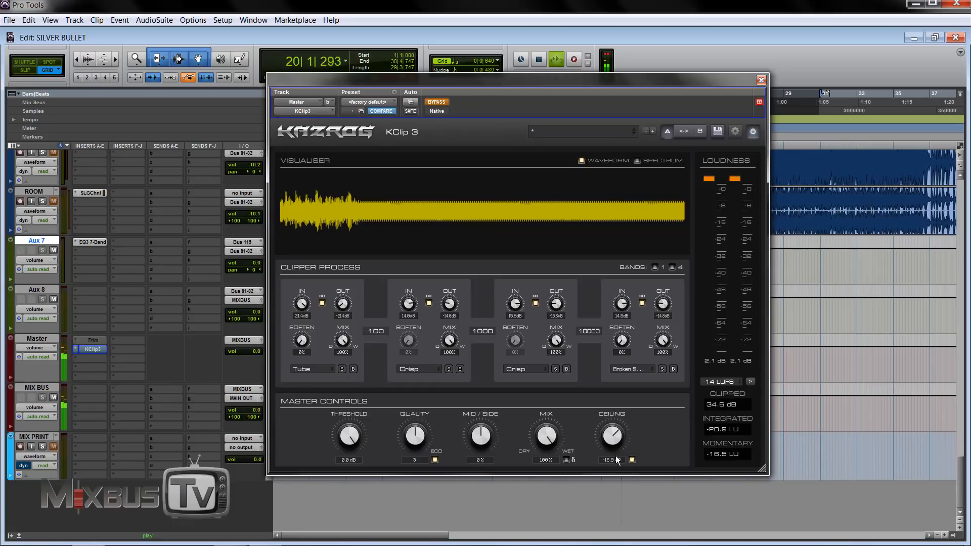
pyautogui.moveTo(608, 441); pyautogui.dragTo(605, 491)
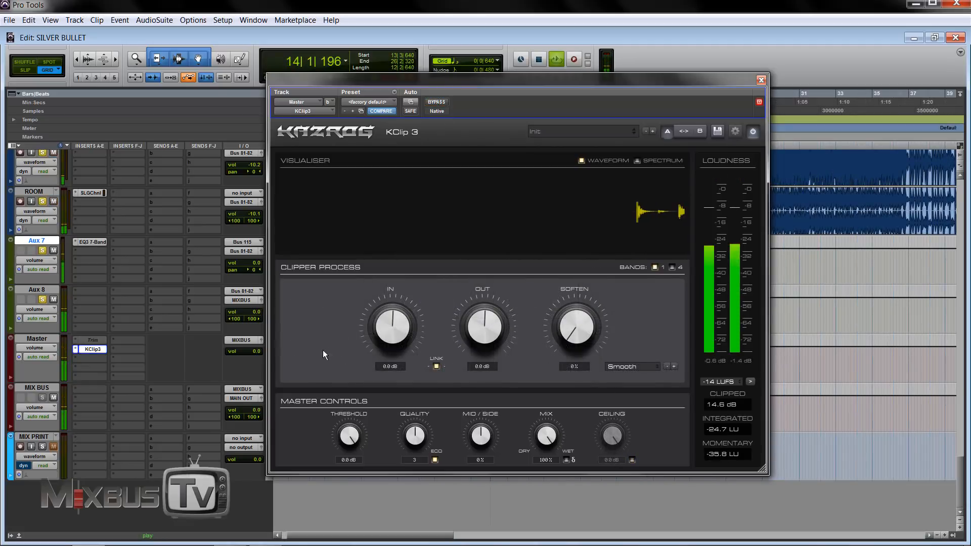
# Step: In single-band Smooth mode, set the linked input gain to 16.9 dB and audition Soften at 99% before returning it to 0%
pyautogui.moveTo(392, 327); pyautogui.dragTo(396, 112)
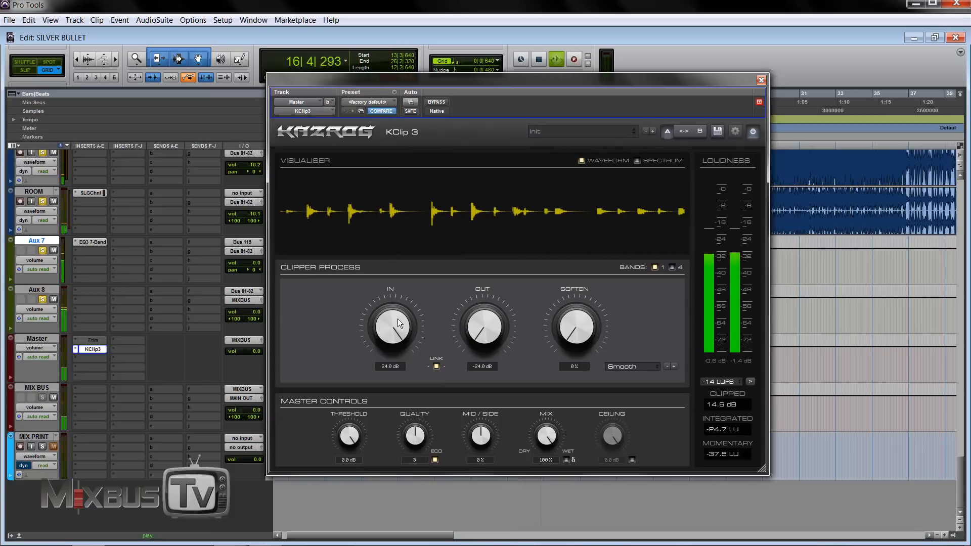
pyautogui.moveTo(398, 319); pyautogui.dragTo(392, 390)
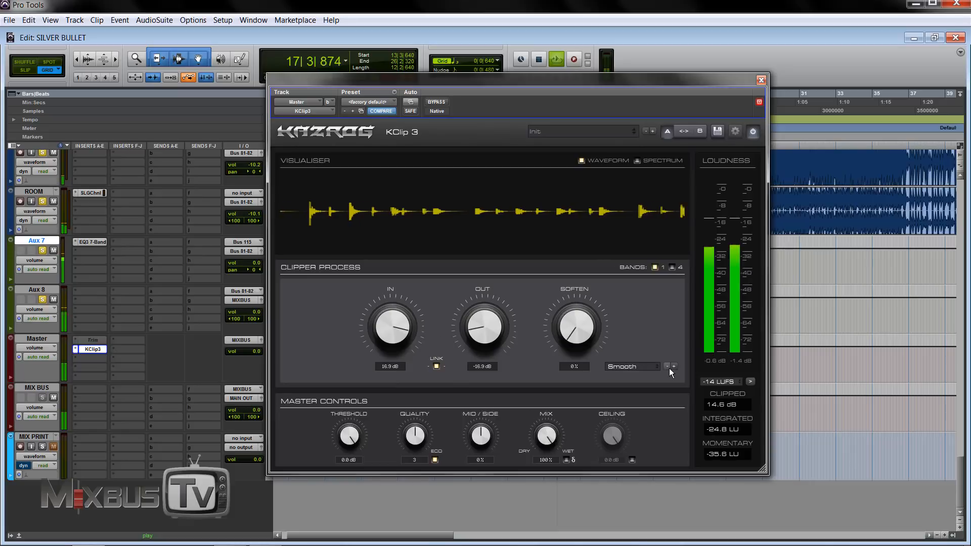
pyautogui.moveTo(579, 334); pyautogui.dragTo(586, 20)
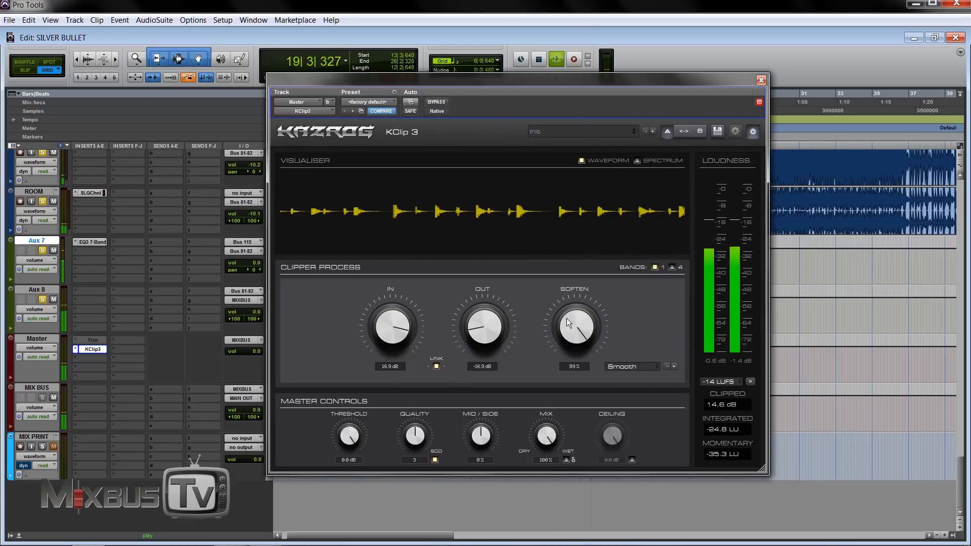
pyautogui.moveTo(569, 323); pyautogui.dragTo(677, 384)
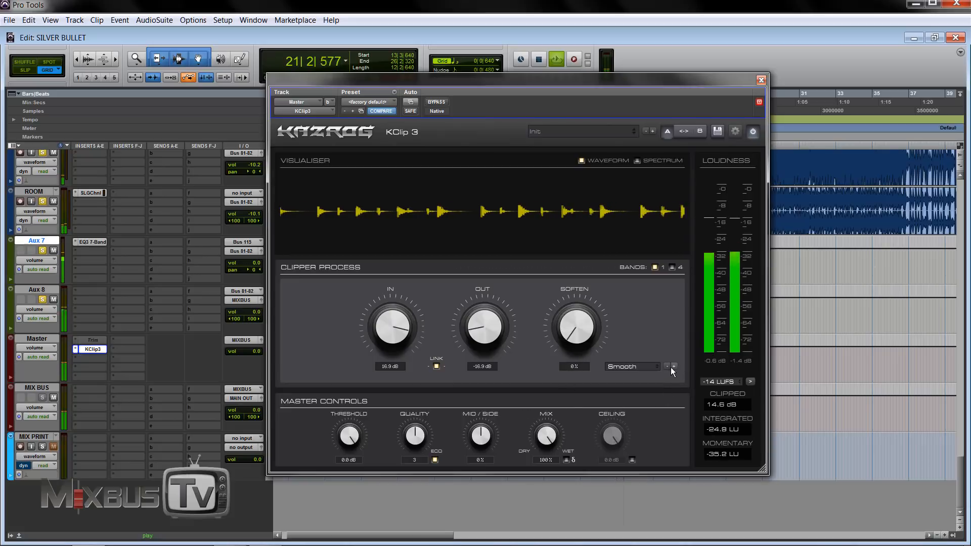
# Step: Switch the single-band clipper to Crisp mode and set the linked input gain to 16.2 dB
pyautogui.click(673, 366)
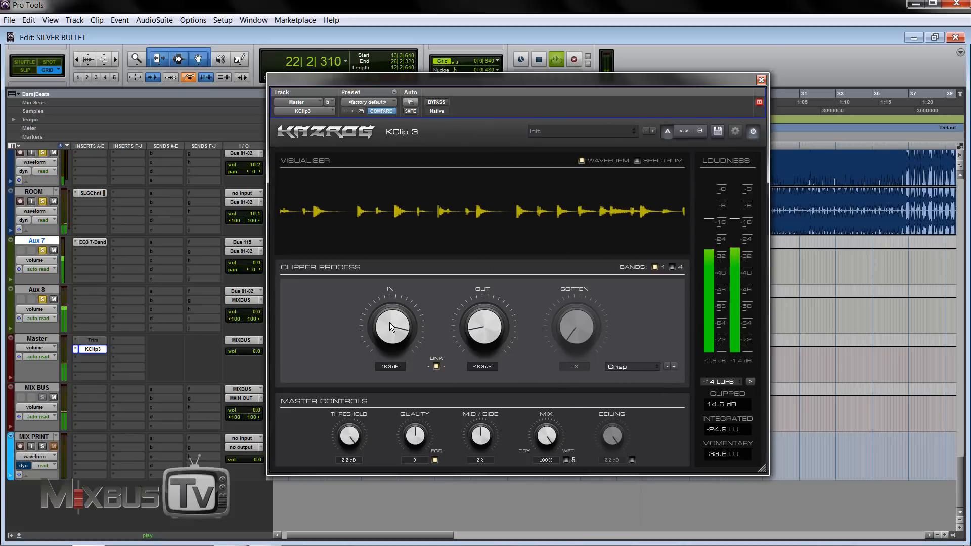
pyautogui.moveTo(390, 323); pyautogui.dragTo(397, 344)
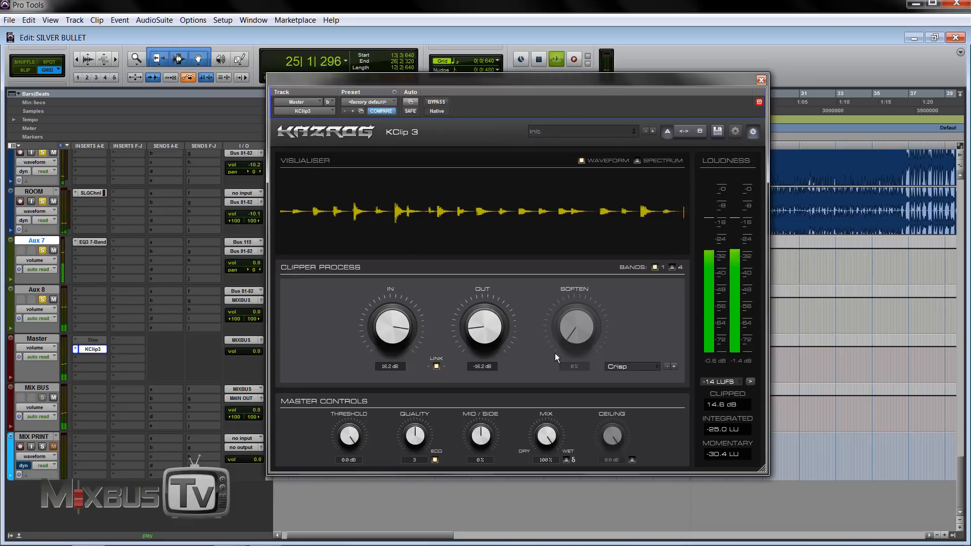
# Step: Switch the clipper to Tube mode and sweep the linked input gain down to 1.9 dB and back up to 24.0 dB
pyautogui.click(675, 365)
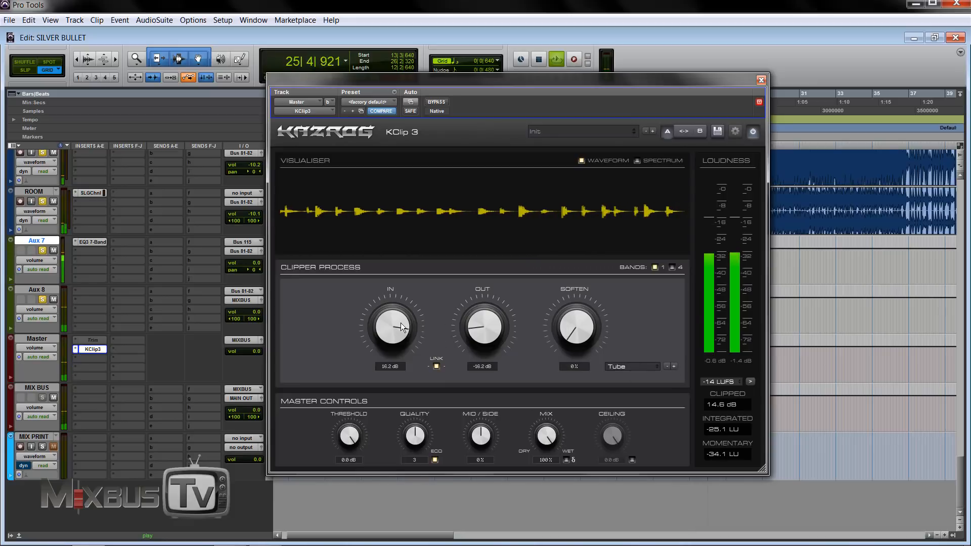
pyautogui.moveTo(400, 326); pyautogui.dragTo(402, 268)
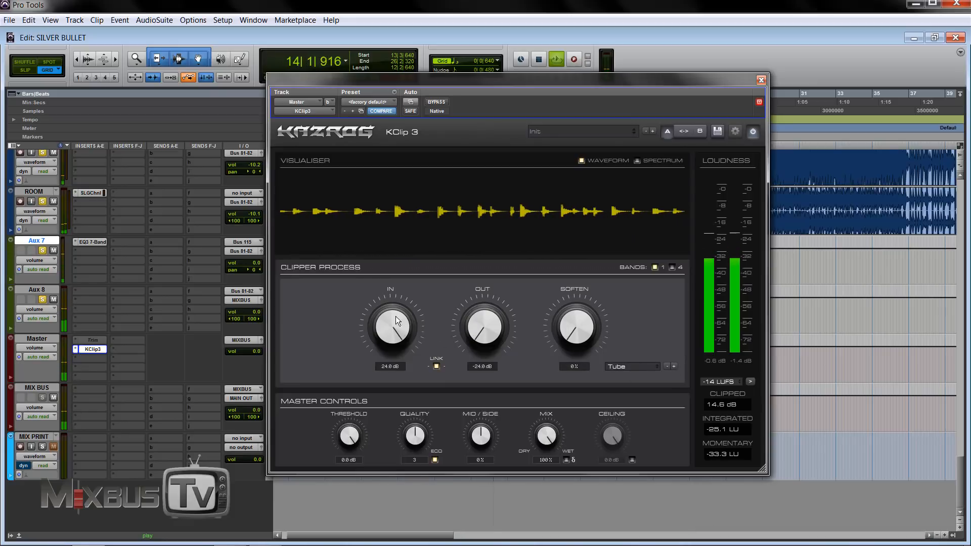
pyautogui.scroll(-9, 387, 326)
pyautogui.scroll(-13, 387, 329)
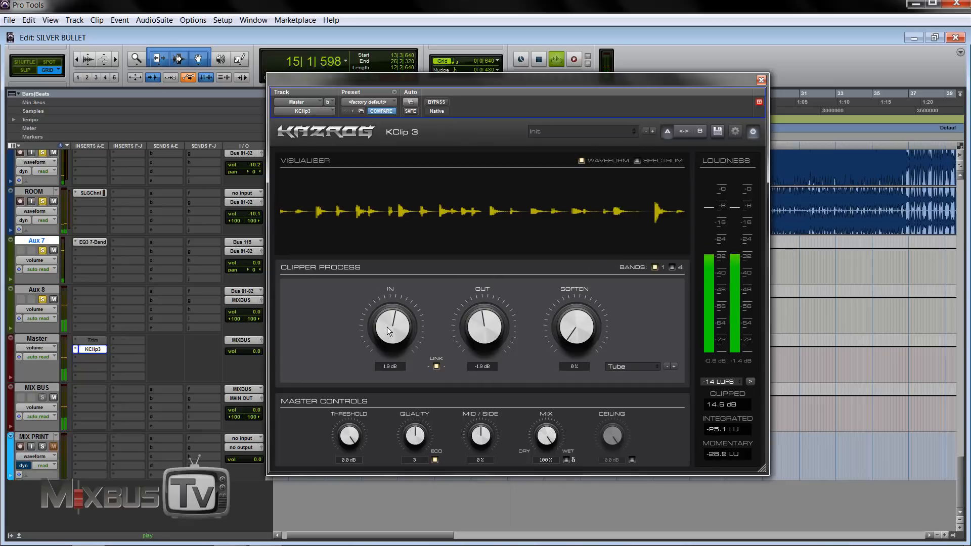
pyautogui.scroll(20, 388, 331)
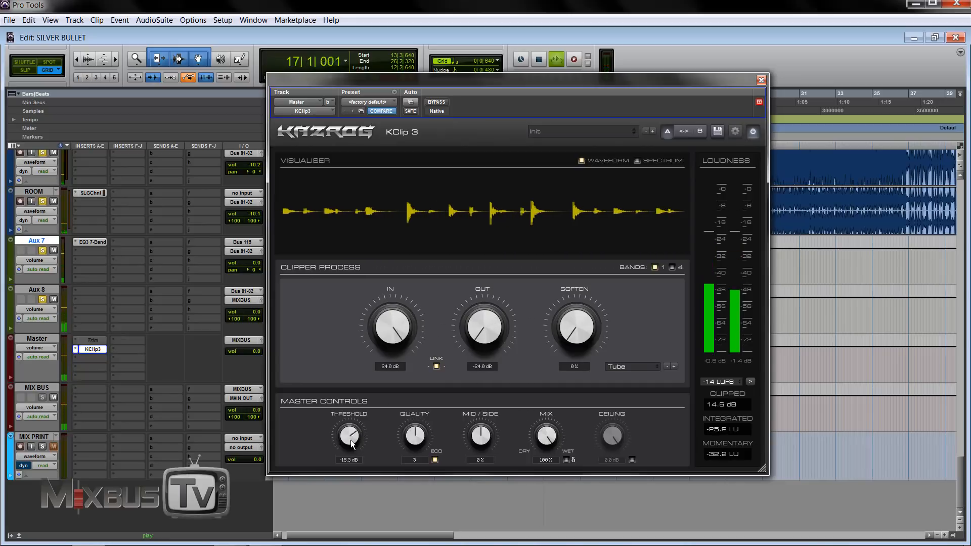
# Step: Audition a master threshold of -15.3 dB and Soften at 96% in Tube mode, returning them to 0.0 dB and 0%
pyautogui.scroll(-6, 350, 439)
pyautogui.scroll(6, 352, 438)
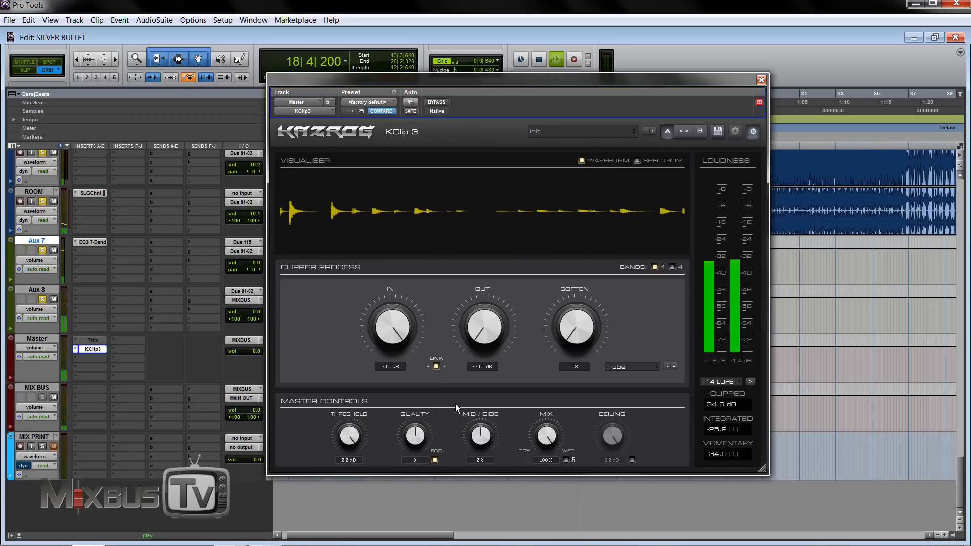
pyautogui.scroll(8, 573, 320)
pyautogui.scroll(11, 574, 321)
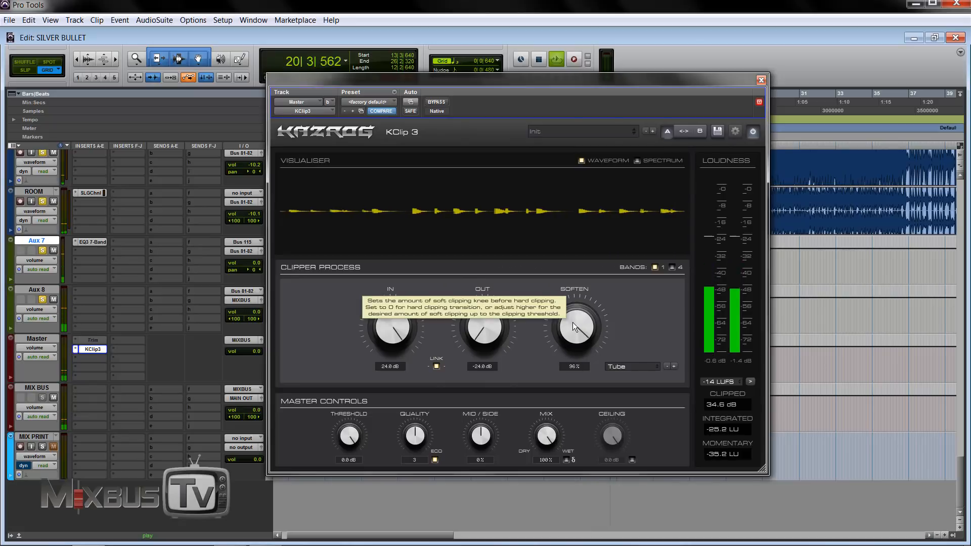
pyautogui.scroll(-11, 572, 323)
pyautogui.scroll(-8, 568, 327)
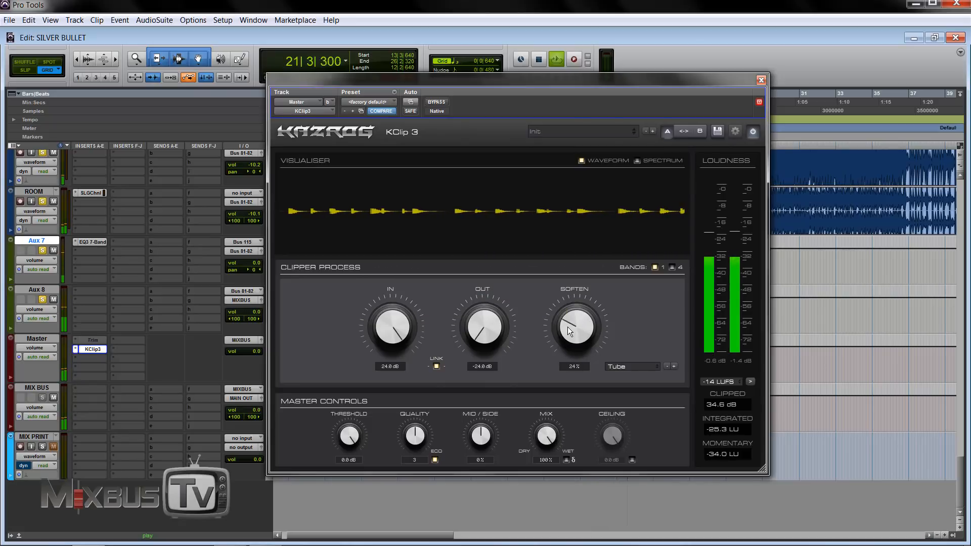
# Step: Switch the single-band clipper to Tape mode with the linked input gain at 17.2 dB and compare it with the plugin bypassed
pyautogui.click(675, 366)
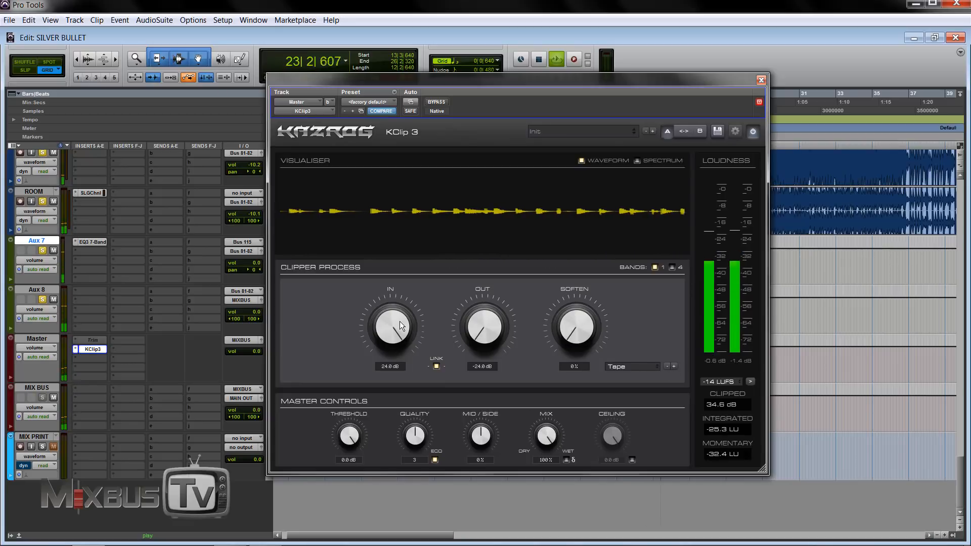
pyautogui.scroll(-7, 404, 327)
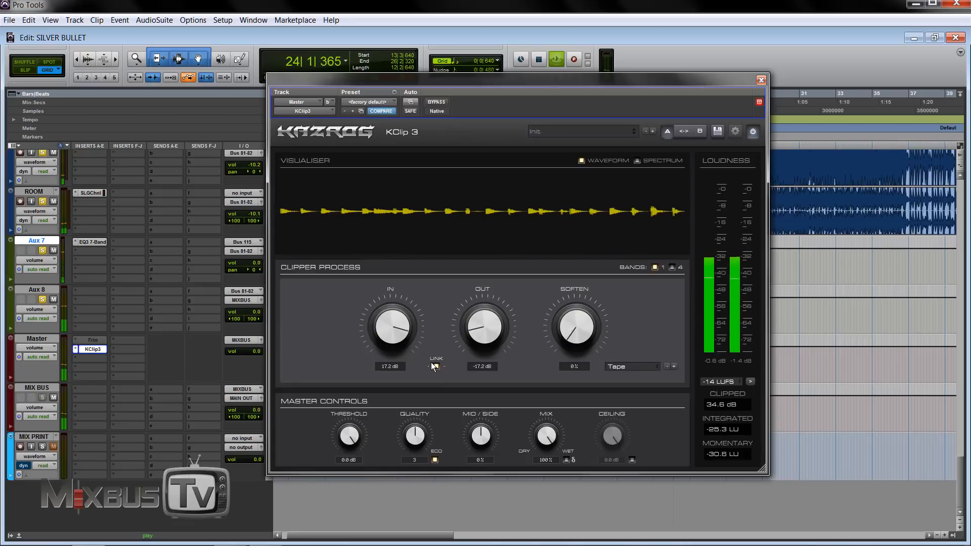
pyautogui.click(435, 102)
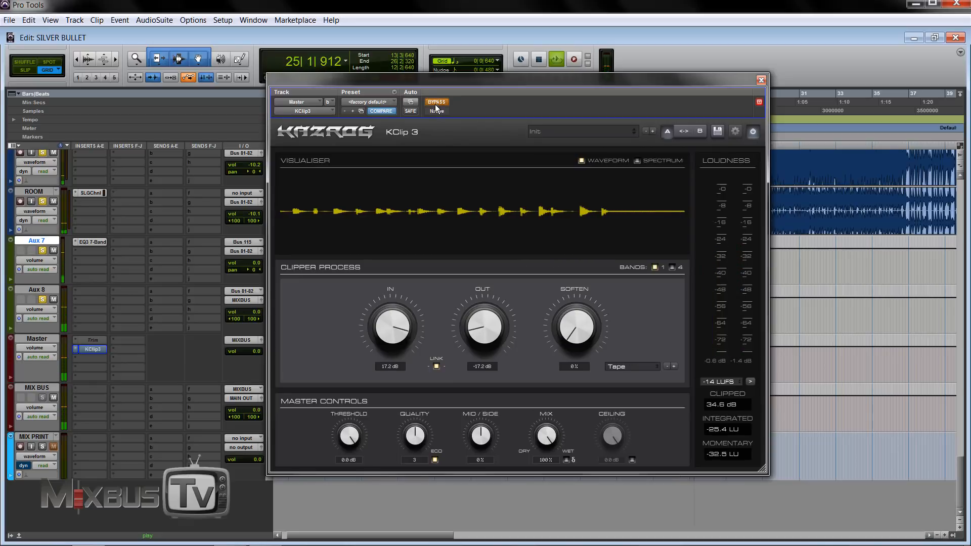
pyautogui.click(435, 103)
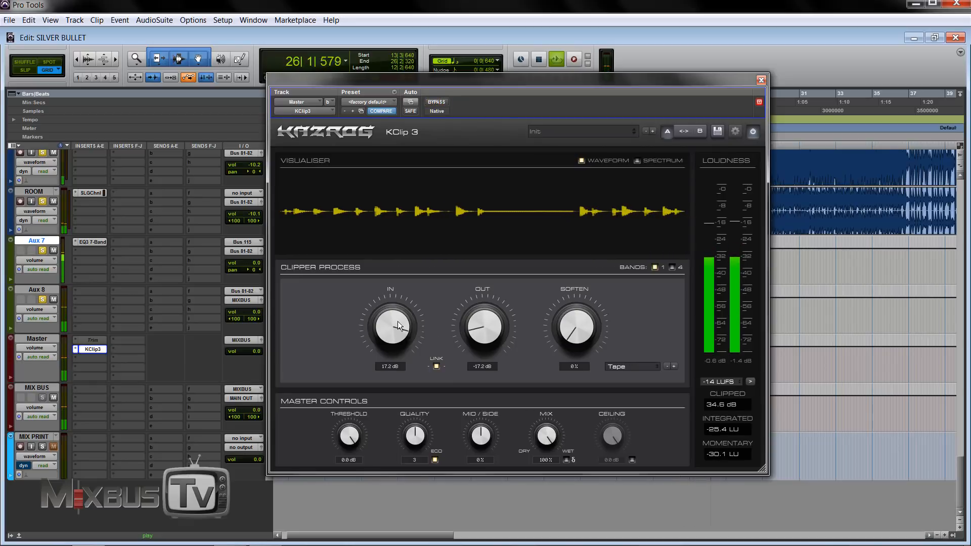
# Step: Set up Tape mode with 100% Soften and an unlinked output gain of -12.1 dB, and compare it with the plugin bypassed
pyautogui.scroll(8, 585, 322)
pyautogui.scroll(6, 585, 322)
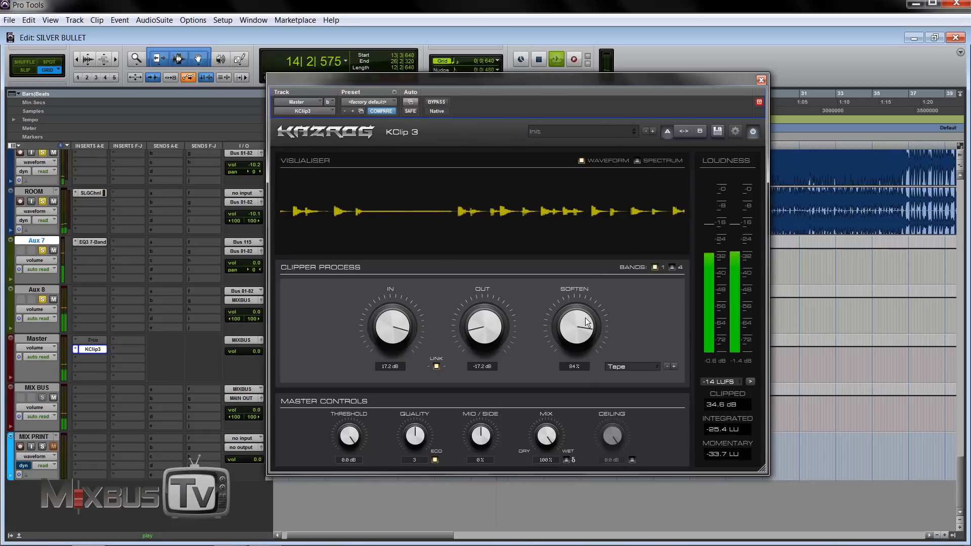
pyautogui.click(437, 366)
pyautogui.scroll(7, 480, 332)
pyautogui.scroll(-2, 479, 329)
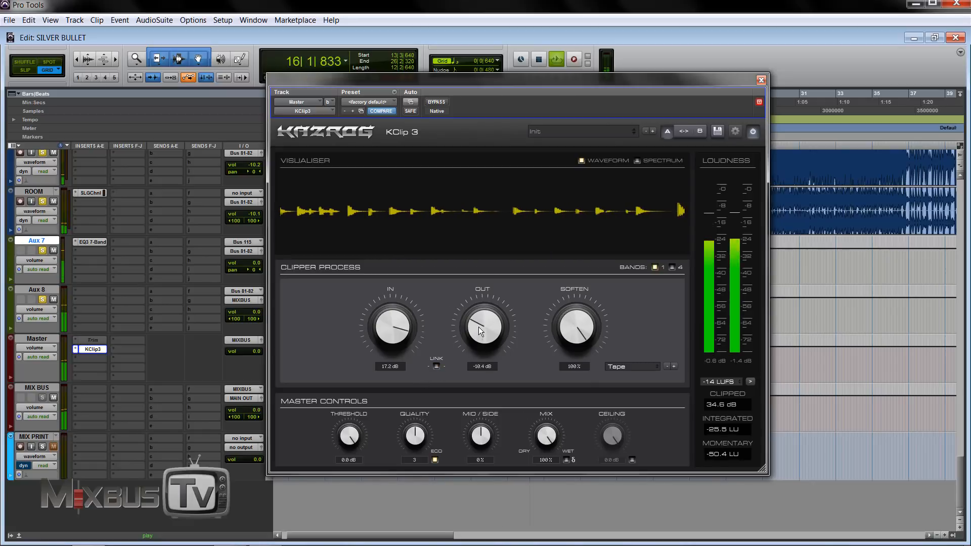
pyautogui.click(438, 102)
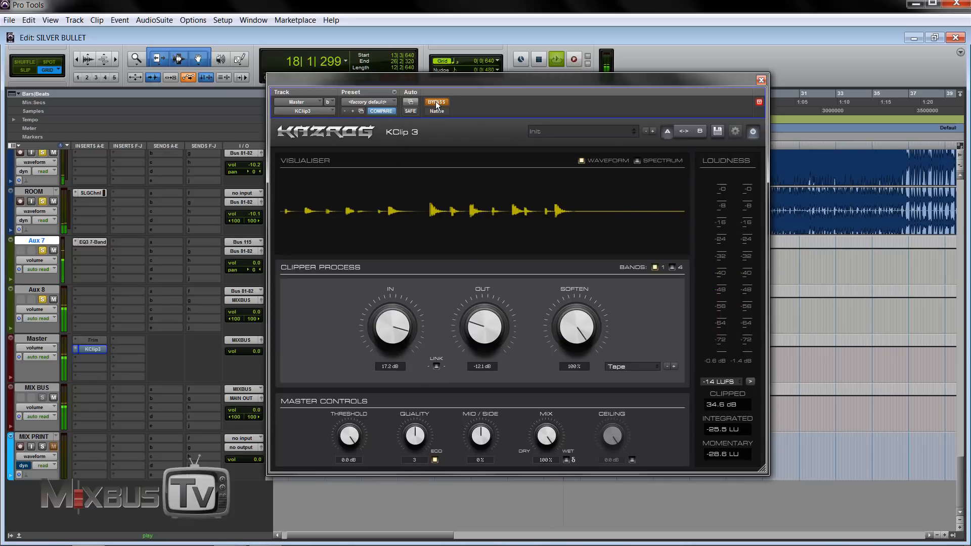
pyautogui.click(436, 103)
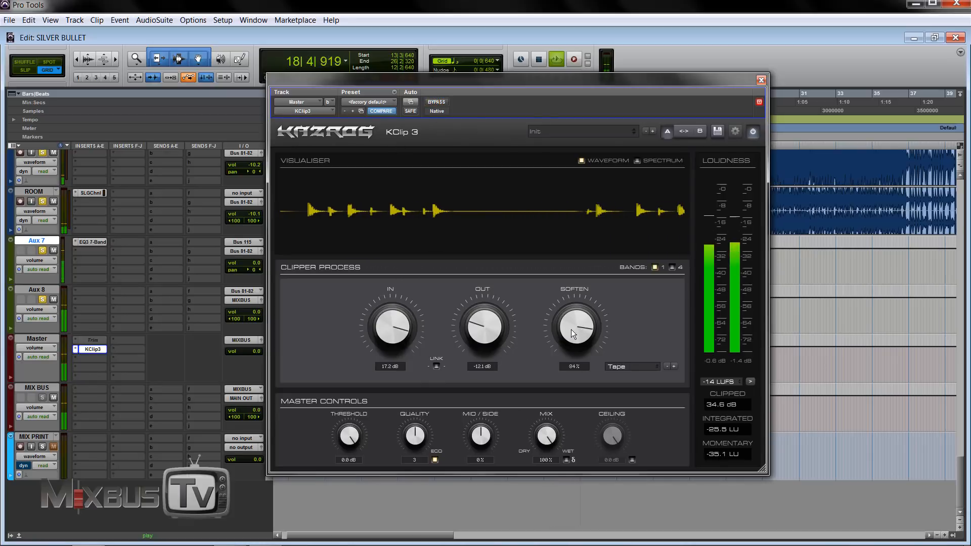
# Step: Lower Tape mode's Soften to 0% and set the unlinked output gain to -15.5 dB
pyautogui.scroll(-6, 571, 332)
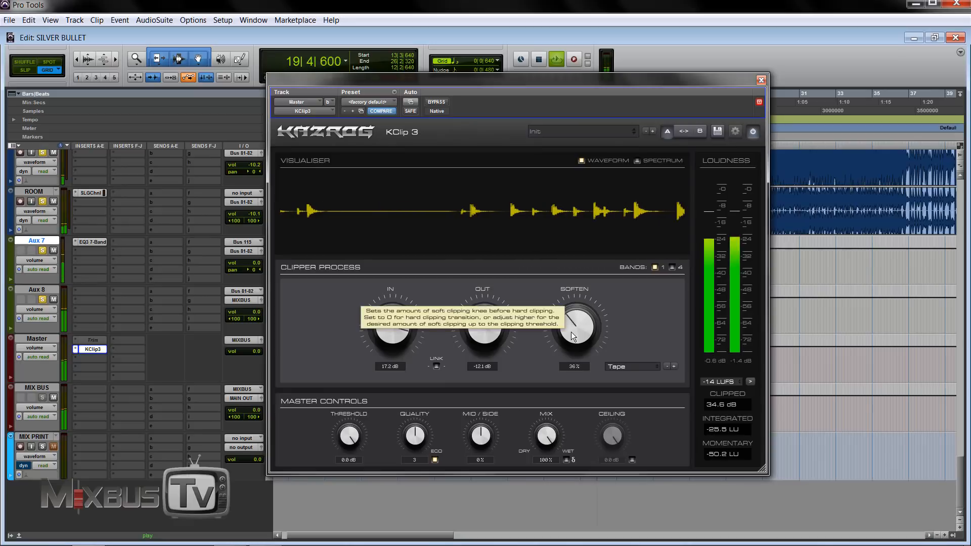
pyautogui.scroll(-2, 491, 334)
pyautogui.scroll(-4, 491, 334)
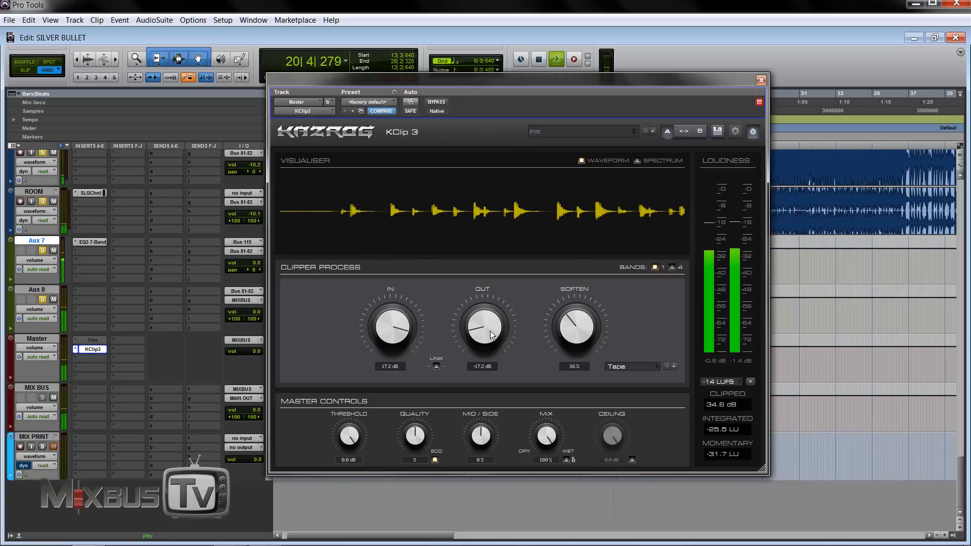
pyautogui.scroll(-3, 571, 327)
pyautogui.scroll(-2, 572, 330)
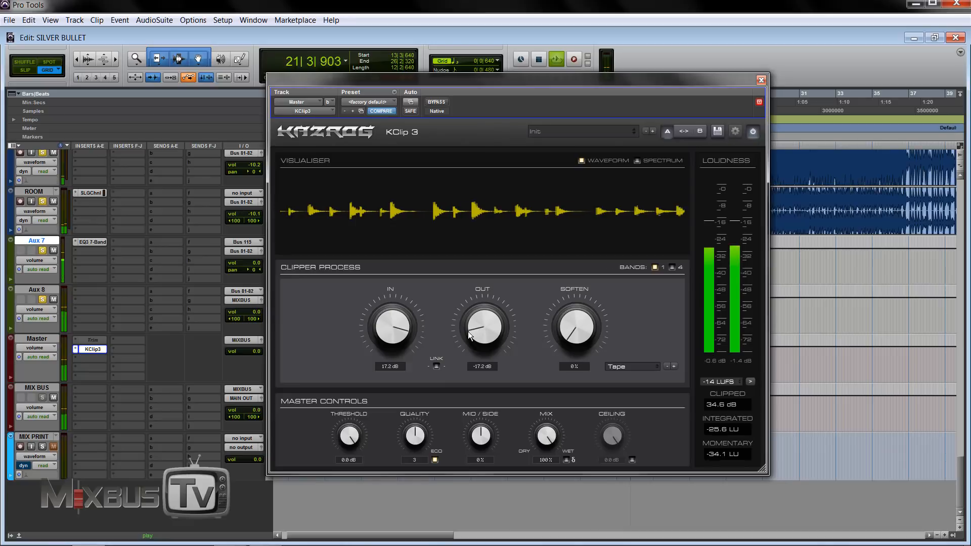
pyautogui.scroll(2, 470, 334)
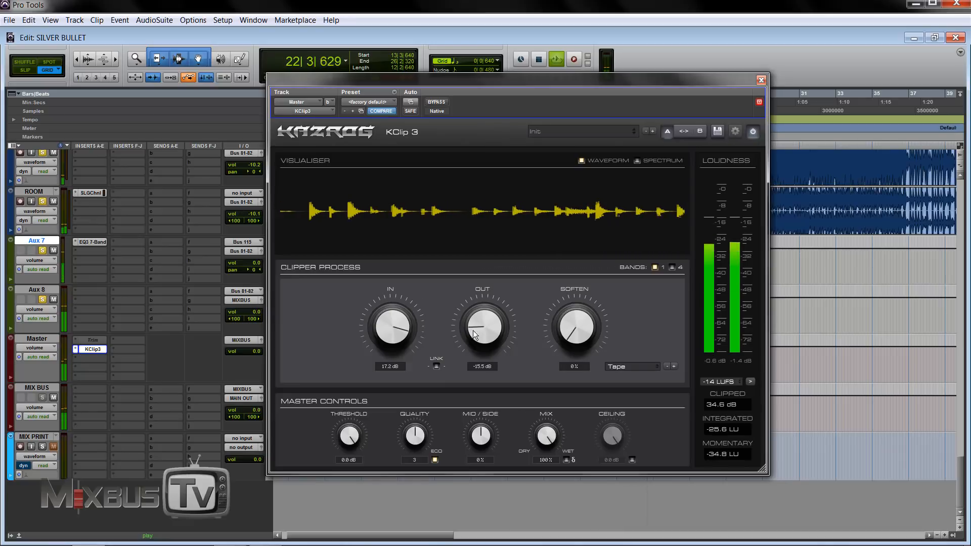
# Step: Switch the clipper to Germanium mode, link the input and output gains, and lower the input gain to 0.2 dB
pyautogui.click(673, 366)
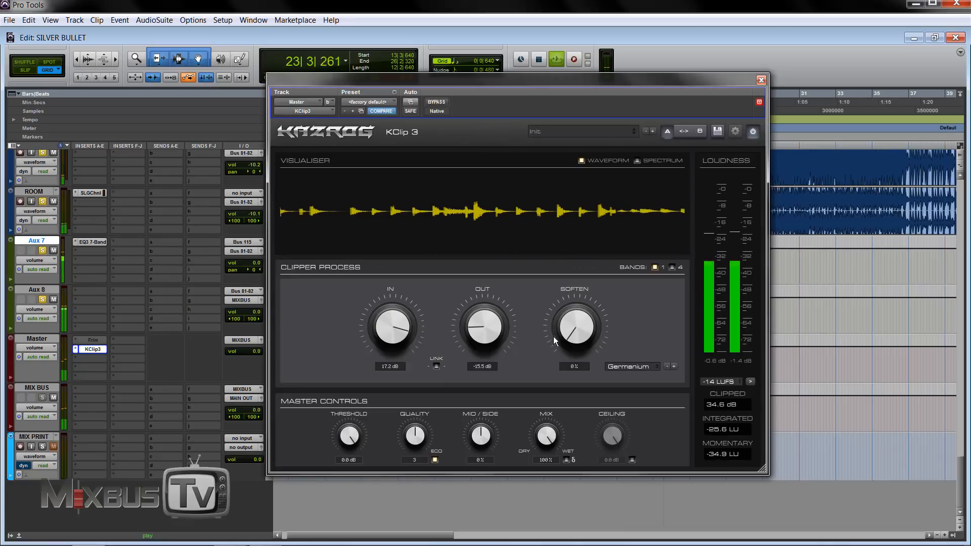
pyautogui.scroll(-4, 399, 320)
pyautogui.scroll(-2, 401, 322)
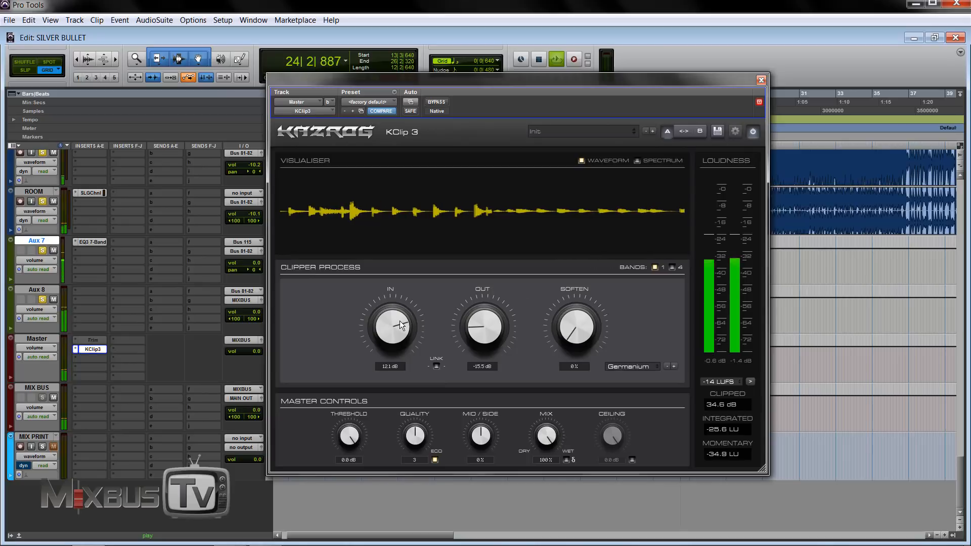
pyautogui.scroll(4, 481, 330)
pyautogui.scroll(-2, 405, 324)
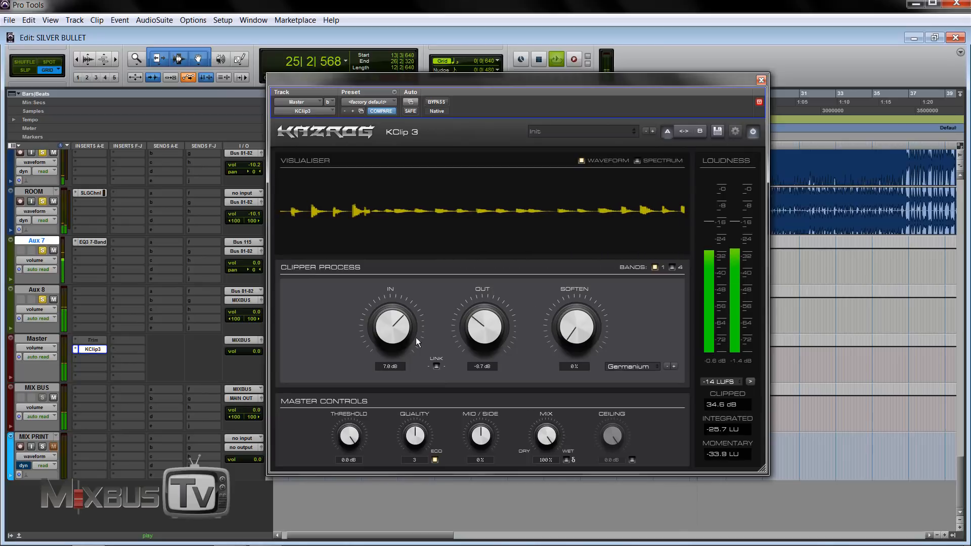
pyautogui.click(436, 365)
pyautogui.scroll(-2, 410, 339)
pyautogui.scroll(-6, 405, 332)
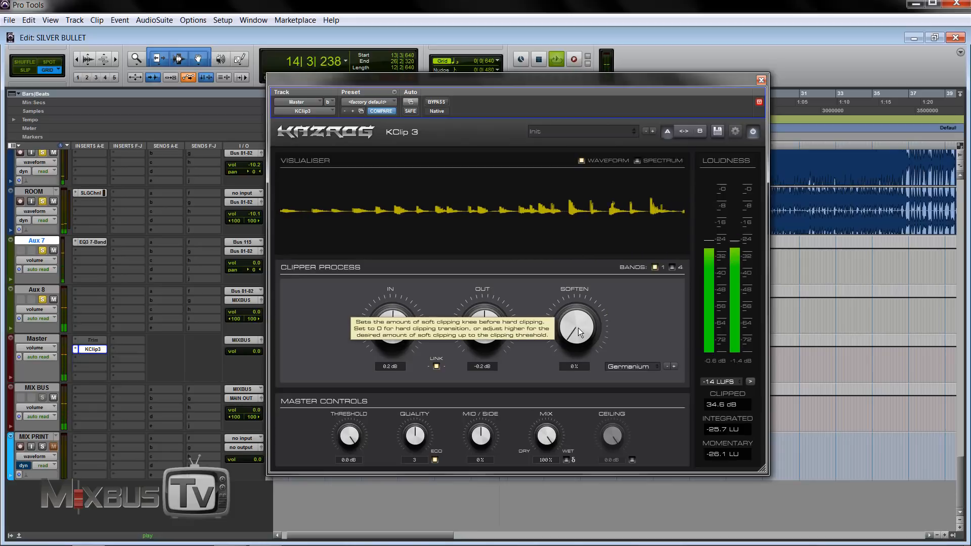
# Step: Audition Germanium mode's Soften at 76%, returning it to 0%
pyautogui.scroll(6, 578, 326)
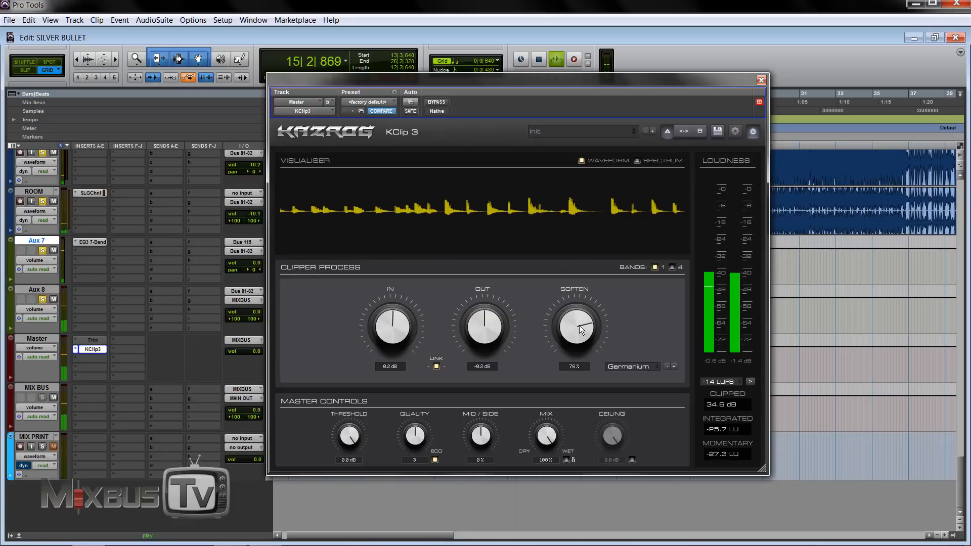
pyautogui.scroll(-2, 578, 326)
pyautogui.scroll(-5, 579, 326)
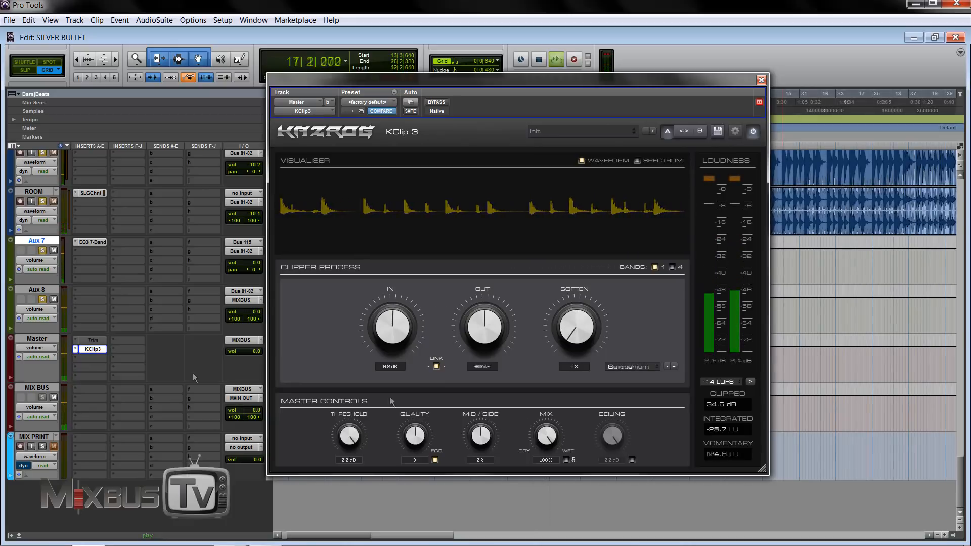
# Step: Play the full mix with the linked input gain at 12.0 dB and change the clipping mode from Smooth through Crisp to Tube
pyautogui.press('space')
pyautogui.moveTo(387, 348); pyautogui.dragTo(397, 202)
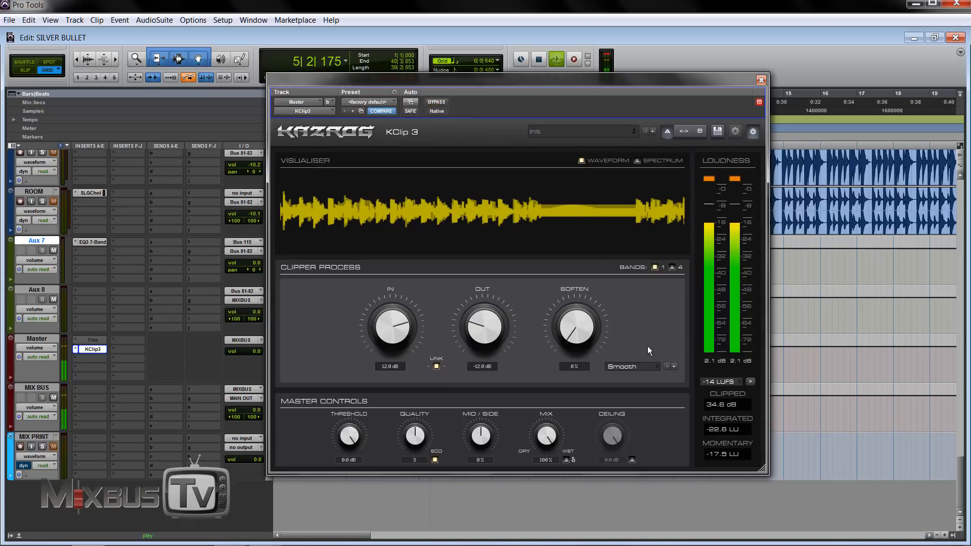
pyautogui.click(677, 366)
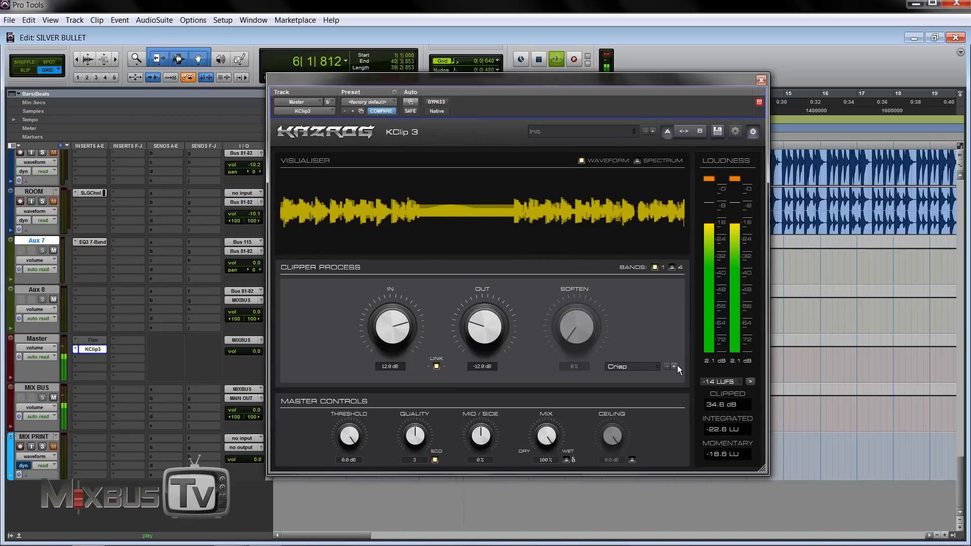
pyautogui.click(677, 366)
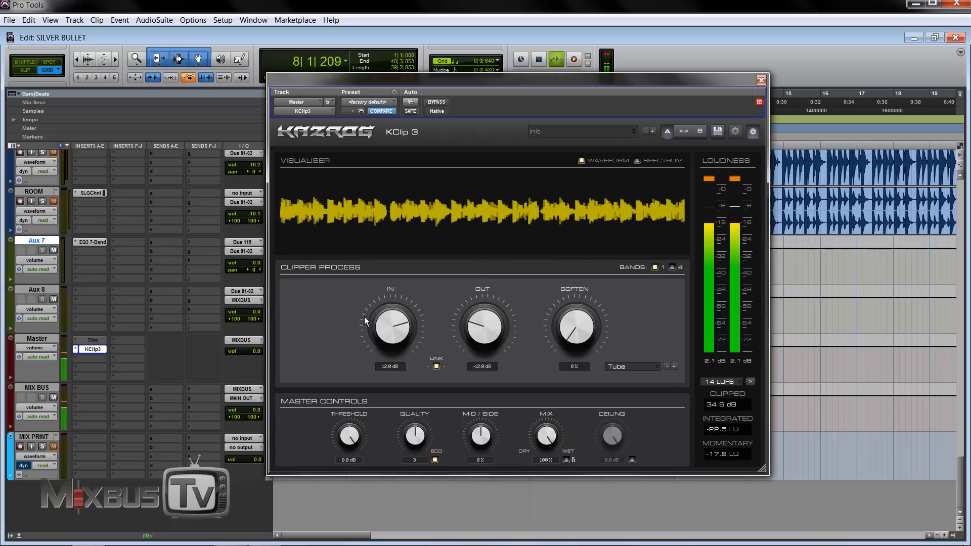
# Step: Set Tube mode's linked input gain to 9.0 dB and Soften to 60%, and compare it with the plugin bypassed
pyautogui.moveTo(380, 331); pyautogui.dragTo(379, 350)
pyautogui.moveTo(572, 332); pyautogui.dragTo(609, 147)
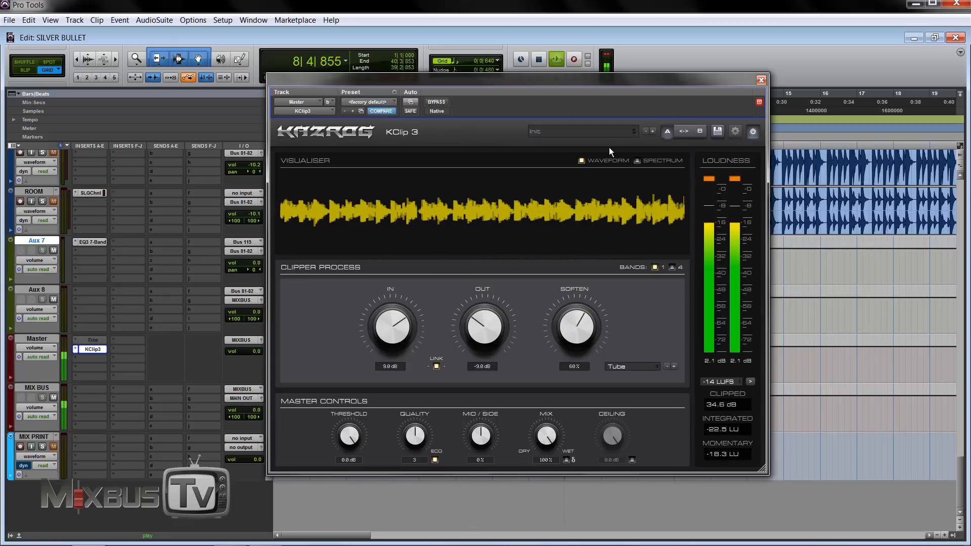
pyautogui.click(438, 104)
pyautogui.click(438, 104)
# Step: Lower Tube mode's Soften to 0% and the linked input gain to 2.7 dB, and compare it with the plugin bypassed
pyautogui.moveTo(392, 326); pyautogui.dragTo(393, 395)
pyautogui.moveTo(576, 328); pyautogui.dragTo(518, 369)
pyautogui.moveTo(578, 327); pyautogui.dragTo(590, 426)
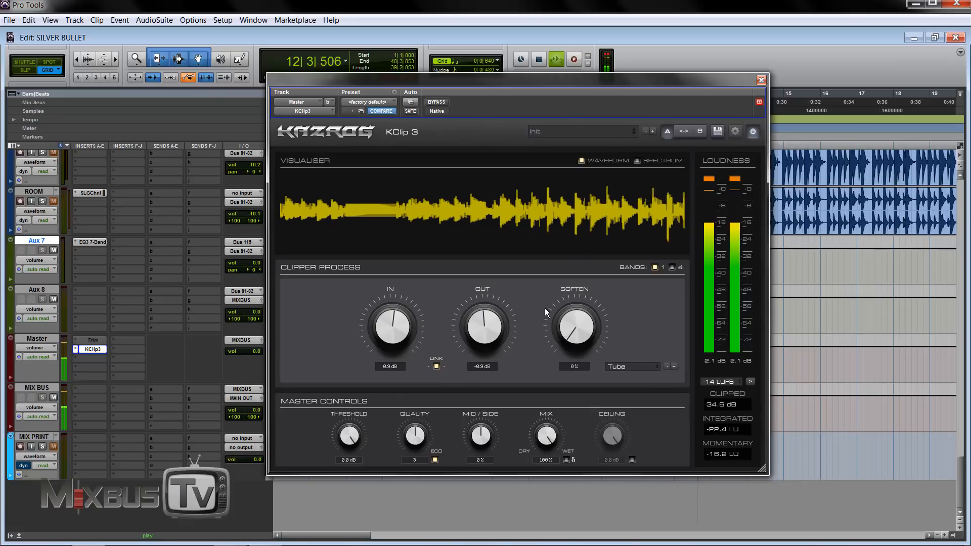
pyautogui.moveTo(384, 319); pyautogui.dragTo(385, 299)
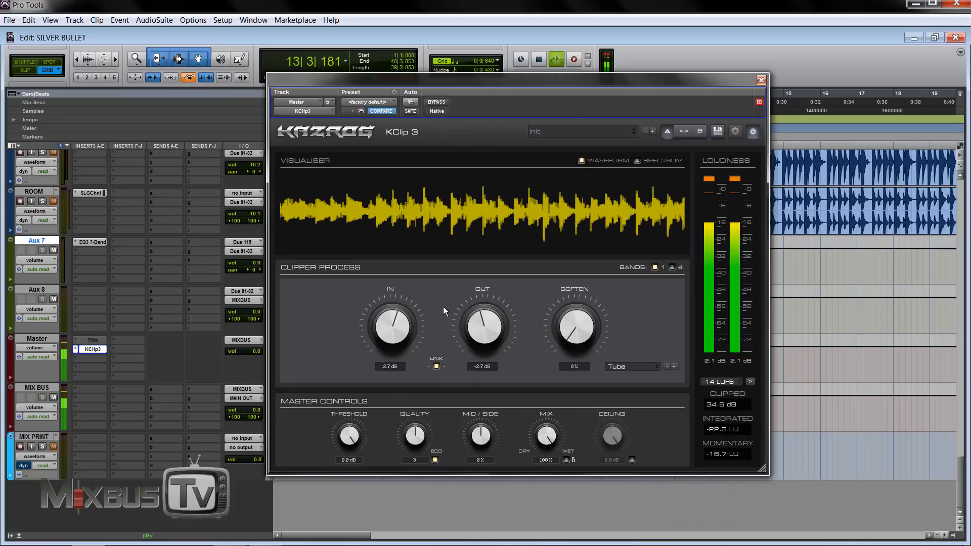
pyautogui.click(436, 102)
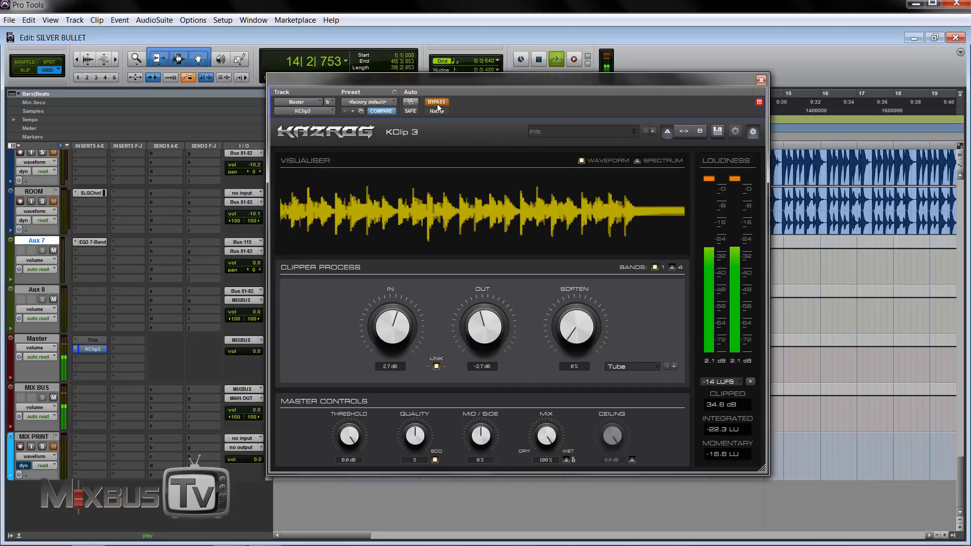
pyautogui.click(437, 104)
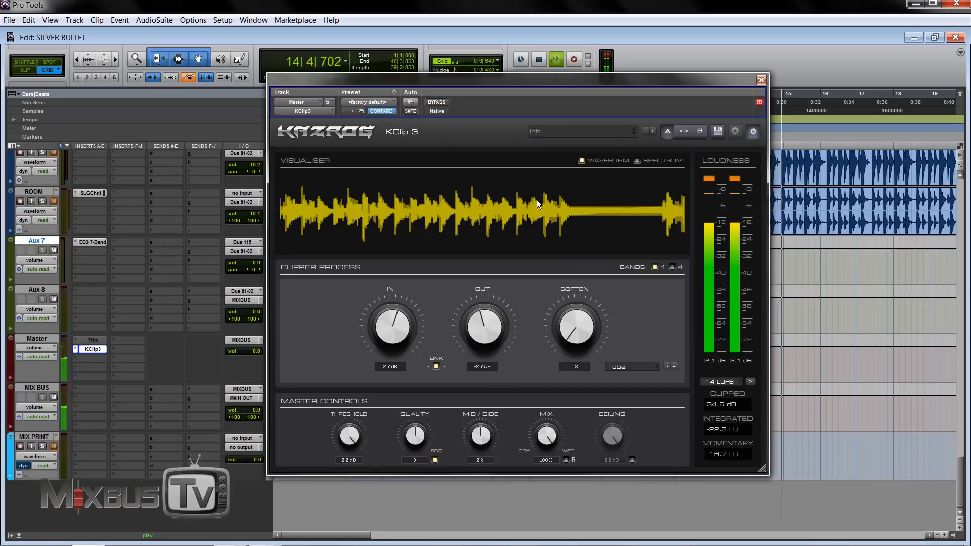
# Step: Switch the clipping mode to Broken Speaker and raise the linked input gain to 6.7 dB
pyautogui.click(674, 366)
pyautogui.moveTo(400, 321); pyautogui.dragTo(402, 296)
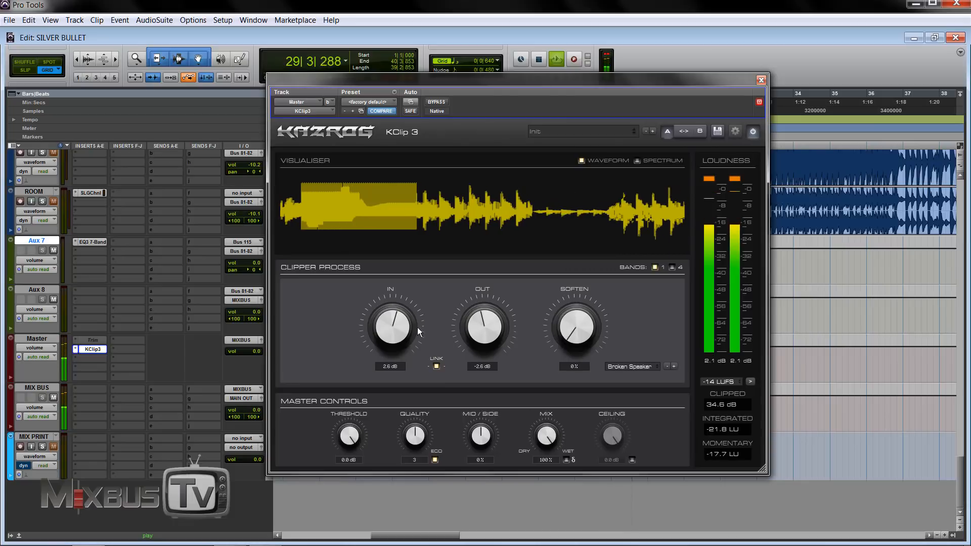
pyautogui.moveTo(417, 326); pyautogui.dragTo(422, 283)
pyautogui.moveTo(540, 337); pyautogui.dragTo(615, 342)
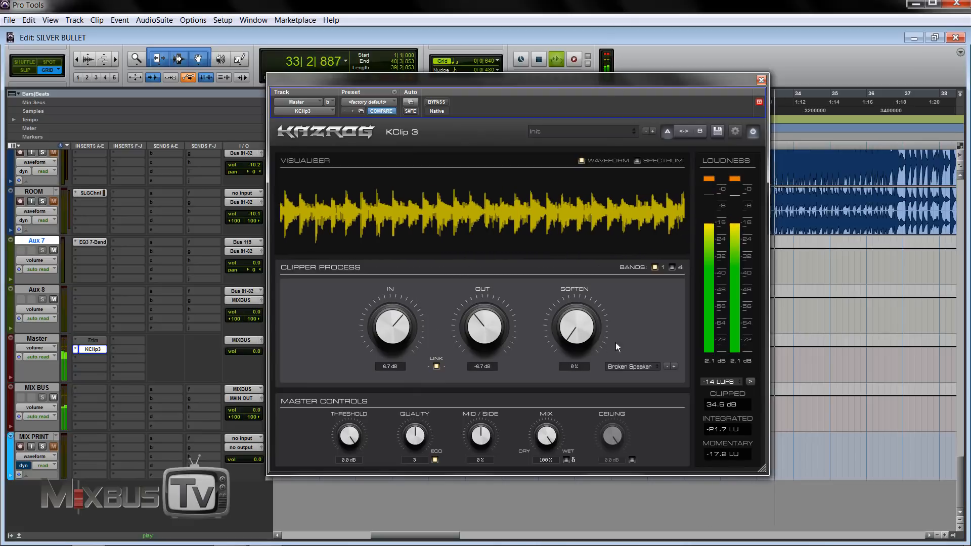
# Step: Switch to four-band operation, link the lowest band's gains and set its input gain to 10.2 dB
pyautogui.click(672, 268)
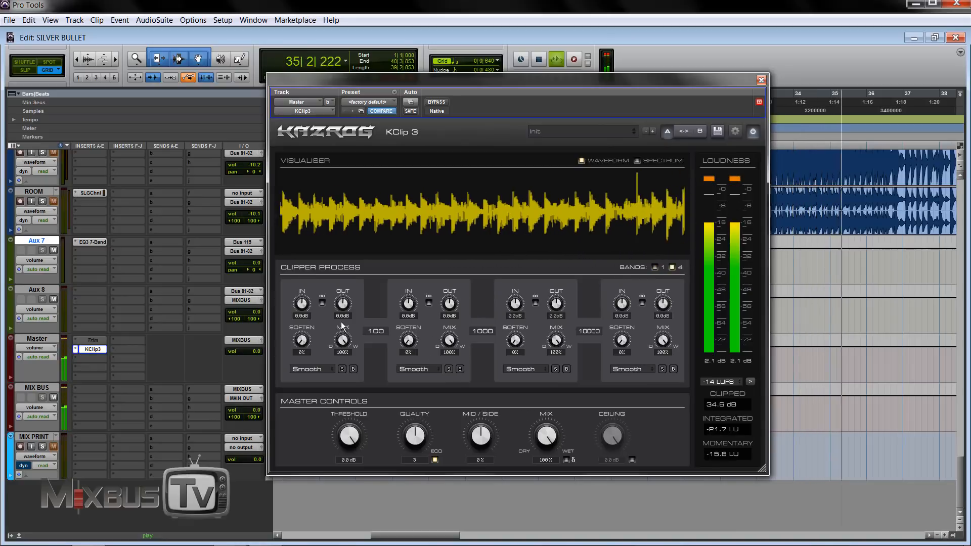
pyautogui.moveTo(305, 305); pyautogui.dragTo(306, 257)
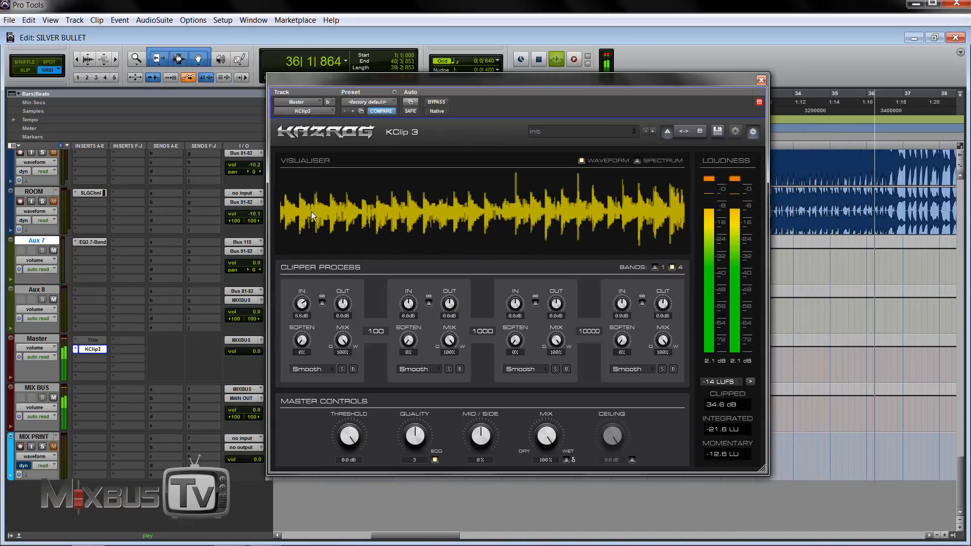
pyautogui.moveTo(309, 300); pyautogui.dragTo(307, 305)
pyautogui.doubleClick(307, 305)
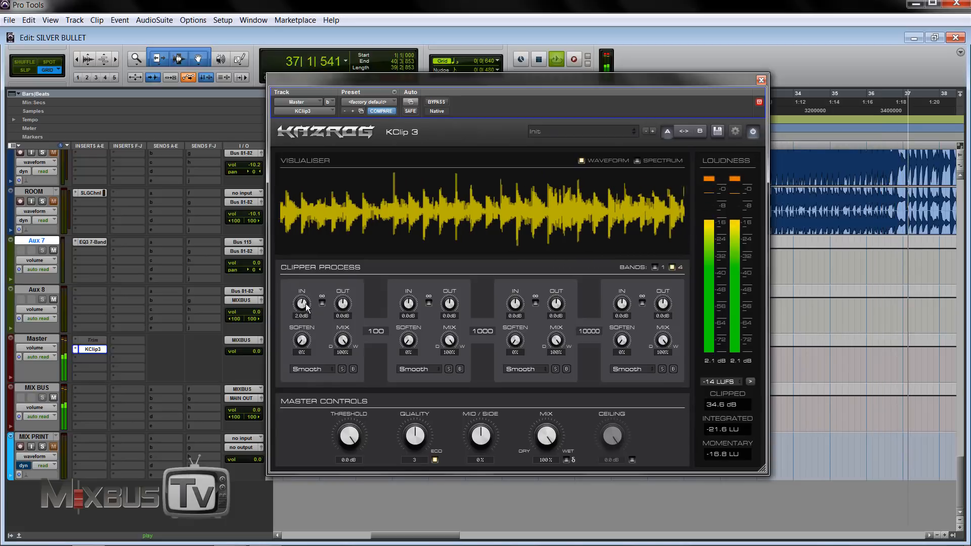
pyautogui.click(322, 303)
pyautogui.moveTo(294, 304); pyautogui.dragTo(315, 197)
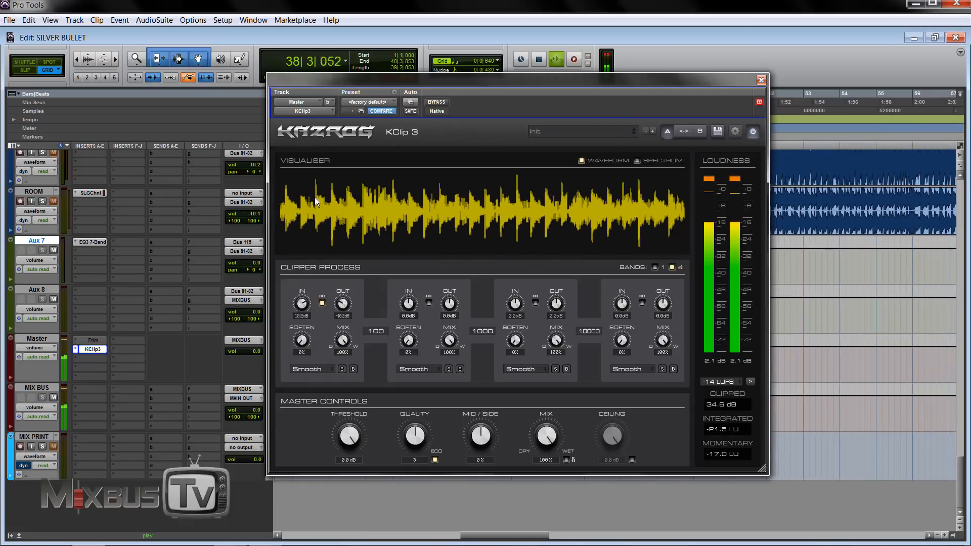
# Step: Link the gains of the second, third and fourth bands and set their input gains to 7.9, 10.7 and 16.0 dB
pyautogui.click(427, 304)
pyautogui.moveTo(414, 304); pyautogui.dragTo(412, 221)
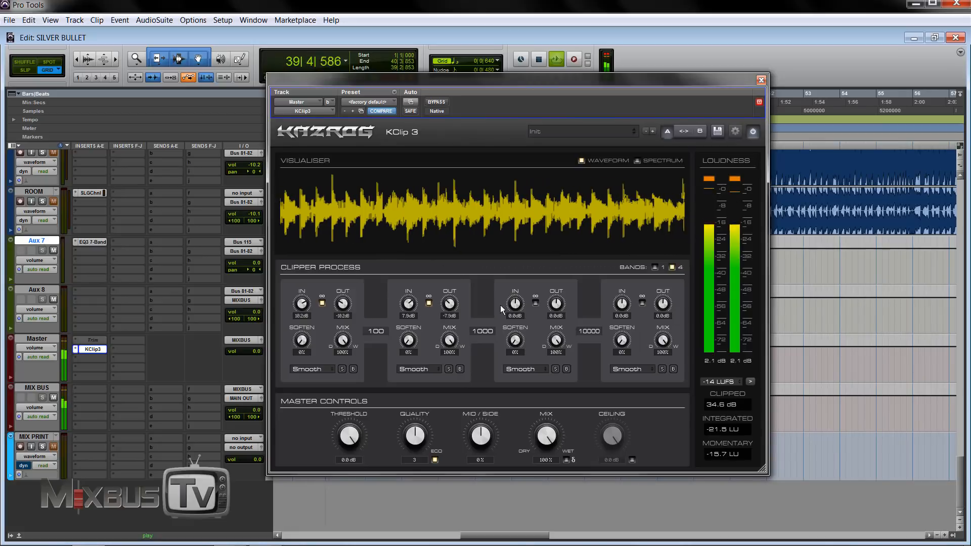
pyautogui.click(535, 303)
pyautogui.moveTo(518, 304); pyautogui.dragTo(536, 193)
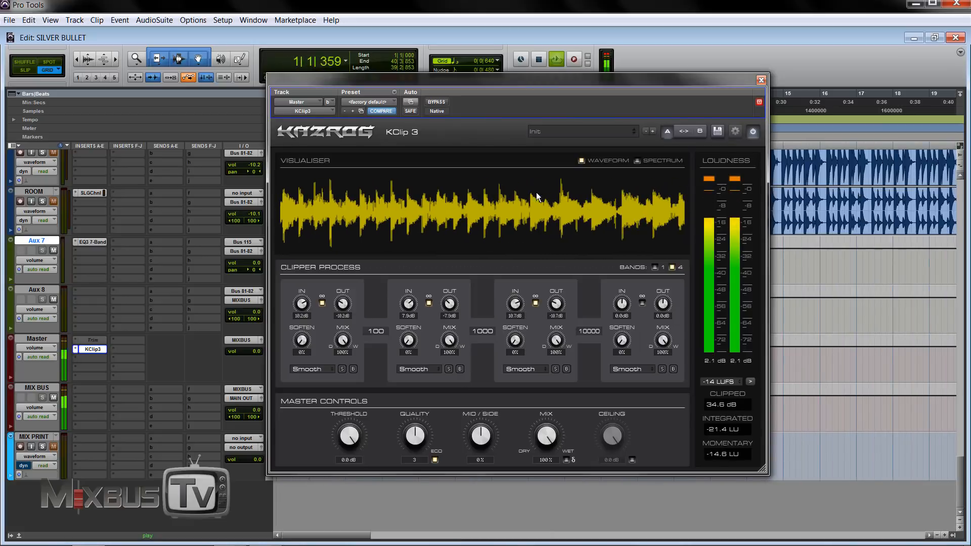
pyautogui.click(642, 302)
pyautogui.moveTo(626, 302); pyautogui.dragTo(627, 134)
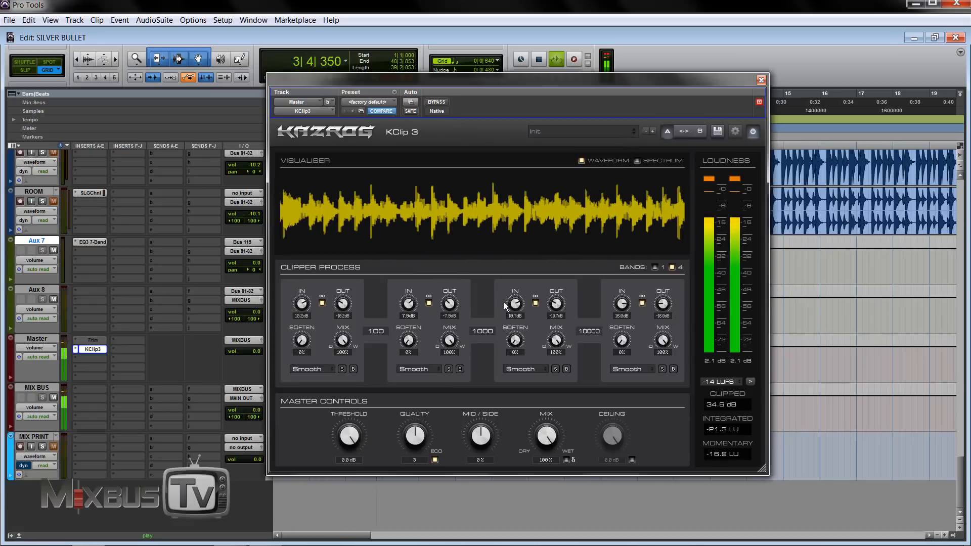
# Step: Raise the first three bands' linked input gains to 13.1, 12.6 and 14.0 dB, and compare the result with the plugin bypassed
pyautogui.moveTo(515, 303); pyautogui.dragTo(526, 268)
pyautogui.moveTo(408, 304); pyautogui.dragTo(418, 253)
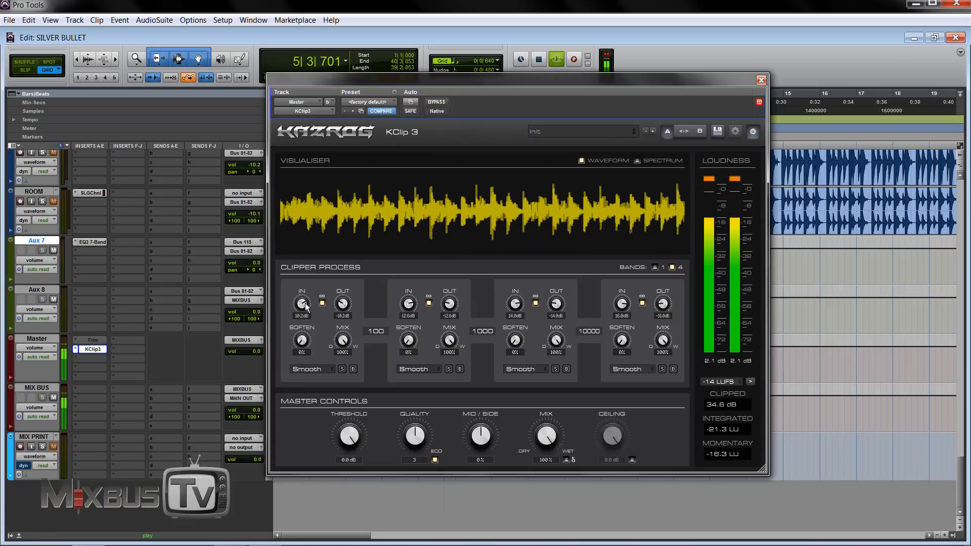
pyautogui.moveTo(302, 303); pyautogui.dragTo(307, 269)
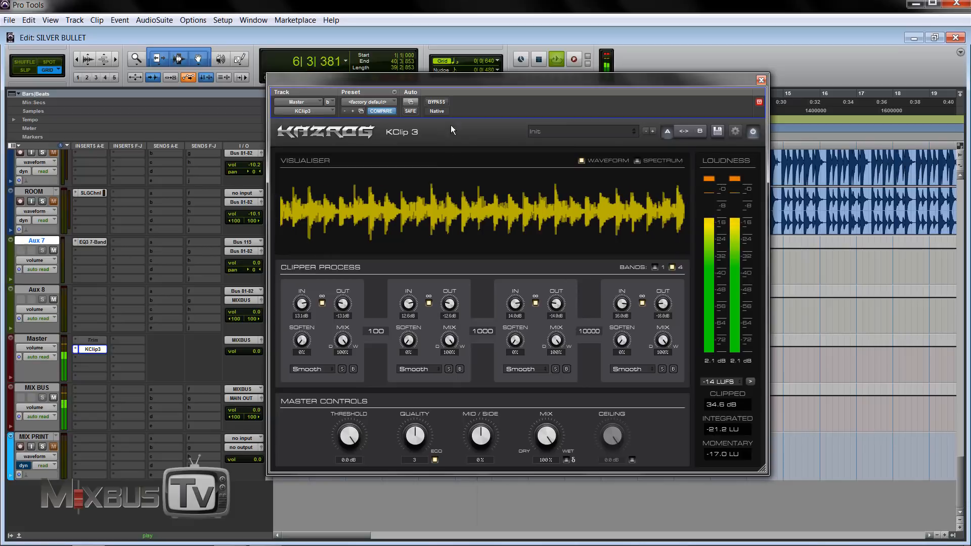
pyautogui.click(437, 102)
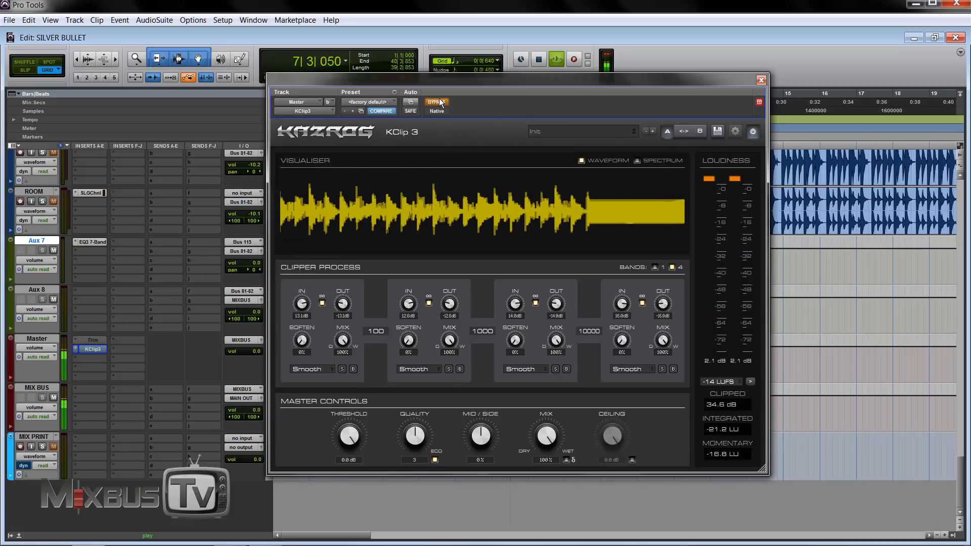
pyautogui.click(438, 103)
# Step: Set the second and third bands to Crisp mode
pyautogui.click(436, 368)
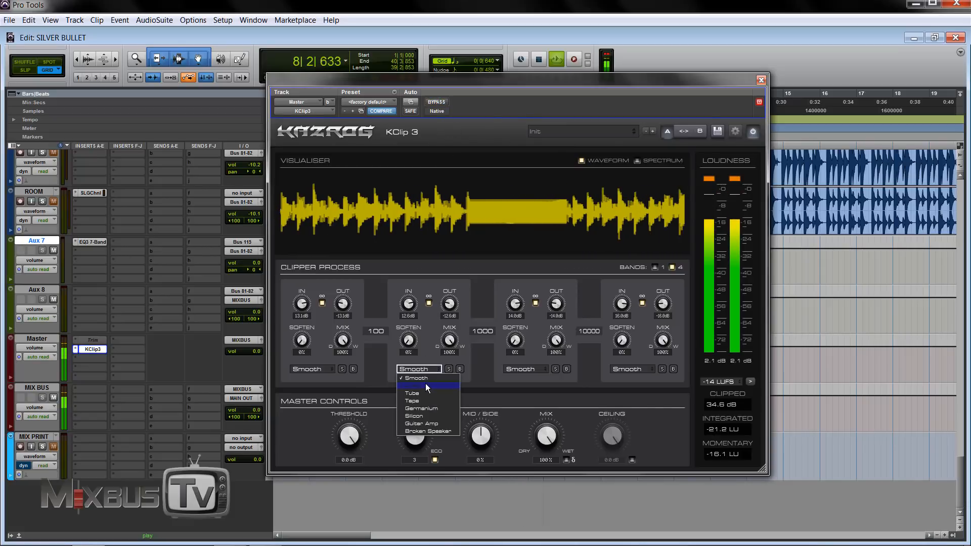
pyautogui.click(426, 385)
pyautogui.click(520, 368)
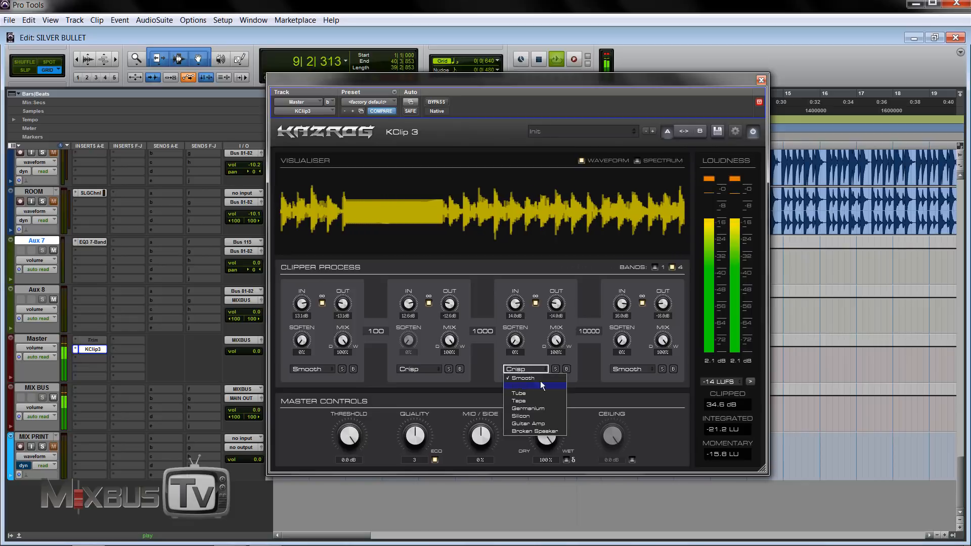
pyautogui.click(521, 385)
# Step: Audition Tube mode on the highest band and return it to Smooth
pyautogui.click(617, 369)
pyautogui.click(626, 393)
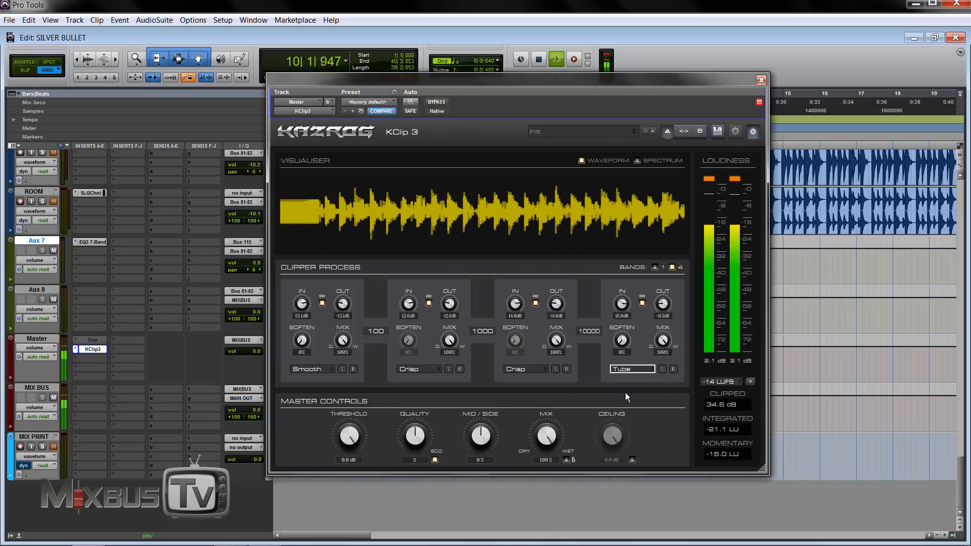
pyautogui.click(633, 368)
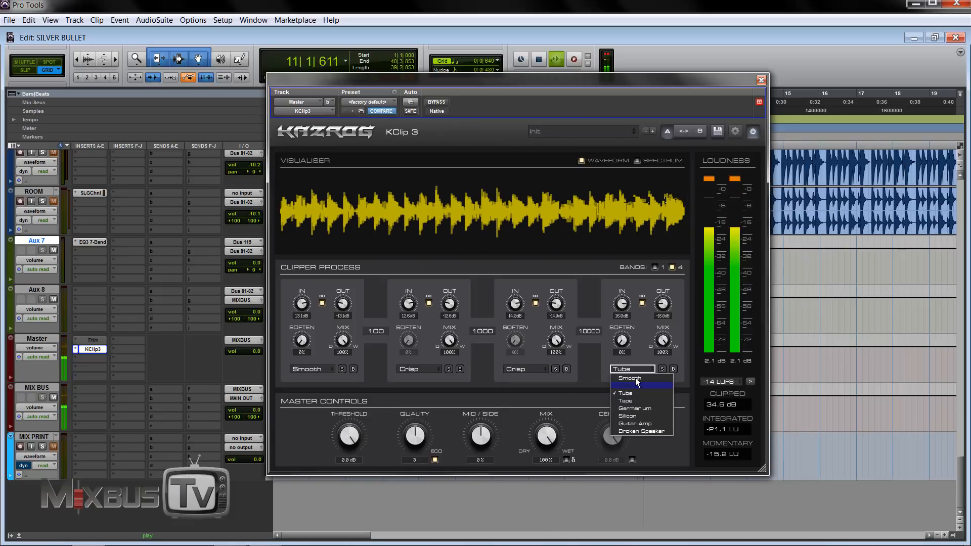
pyautogui.click(633, 377)
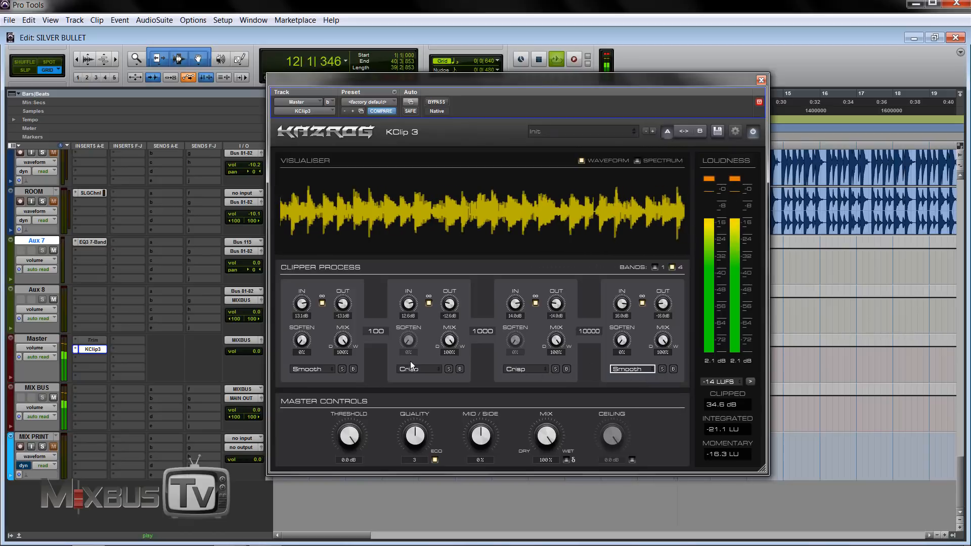
# Step: Solo the second band, switch it to Tube mode and raise its linked input gain to 16.0 dB
pyautogui.click(448, 369)
pyautogui.click(429, 369)
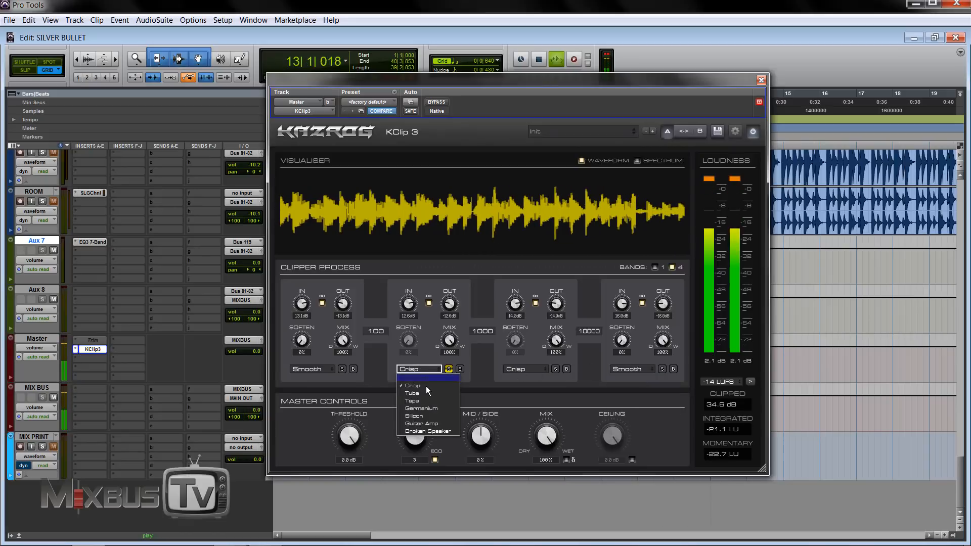
pyautogui.click(426, 391)
pyautogui.moveTo(409, 303); pyautogui.dragTo(417, 263)
# Step: Solo the third band, raise its linked input gain to 17.4 dB and switch it to Broken Speaker mode
pyautogui.click(556, 369)
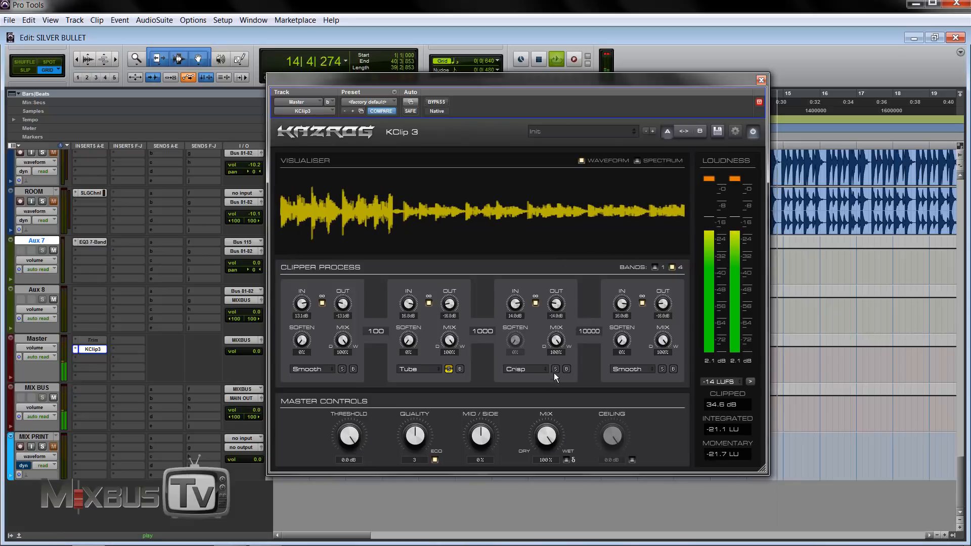
pyautogui.moveTo(516, 305); pyautogui.dragTo(518, 265)
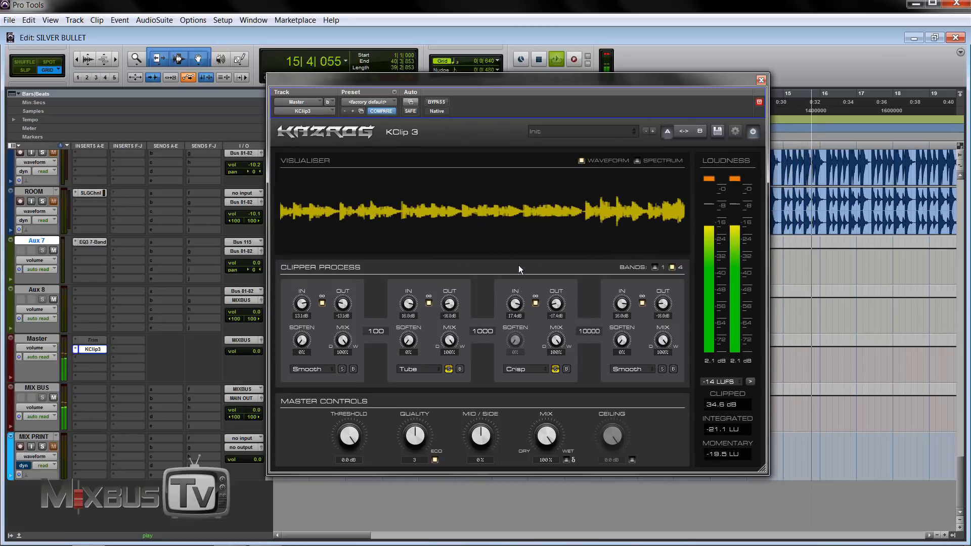
pyautogui.click(523, 370)
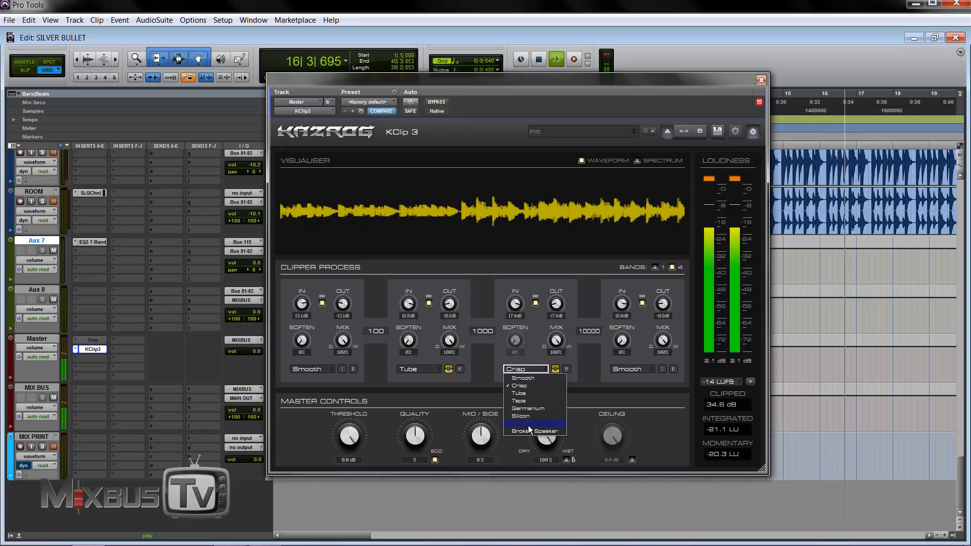
pyautogui.click(530, 430)
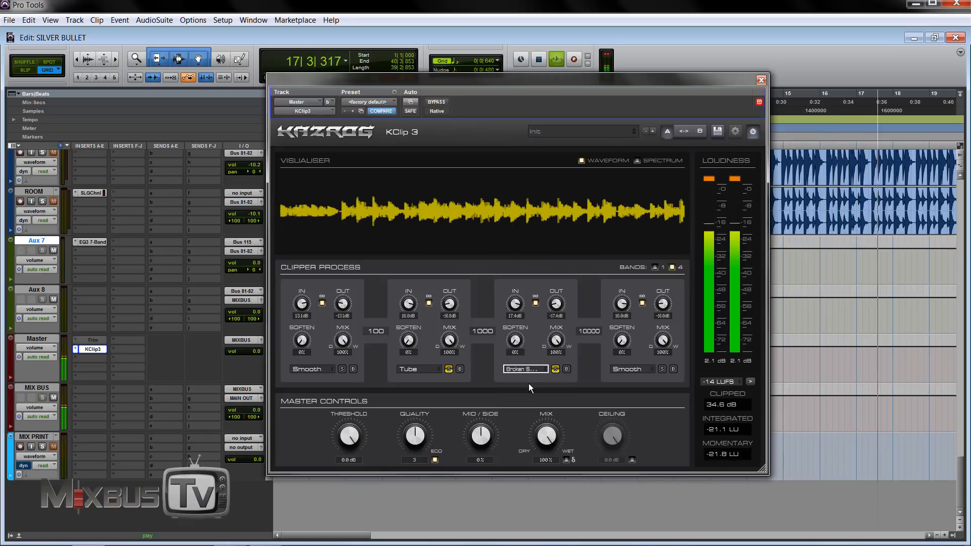
# Step: Lower the third and second bands' mix to 54% and 53%, and compare the full unsoloed mix with the plugin bypassed
pyautogui.moveTo(558, 344); pyautogui.dragTo(555, 368)
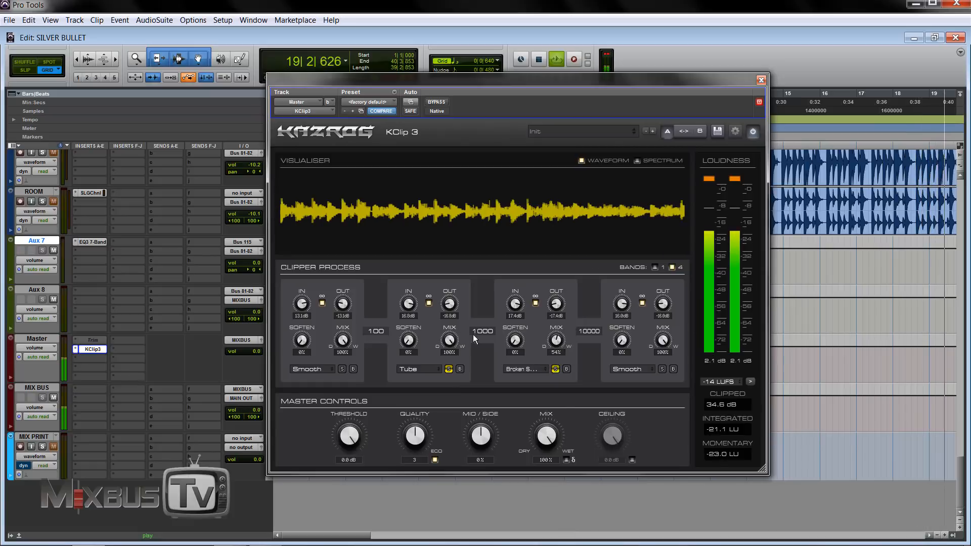
pyautogui.moveTo(450, 340); pyautogui.dragTo(445, 369)
pyautogui.click(449, 369)
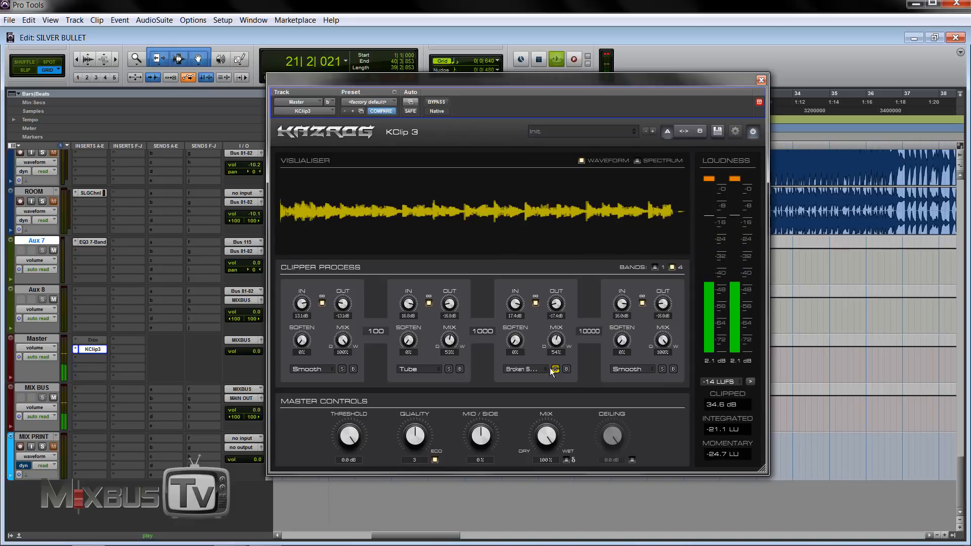
pyautogui.click(555, 369)
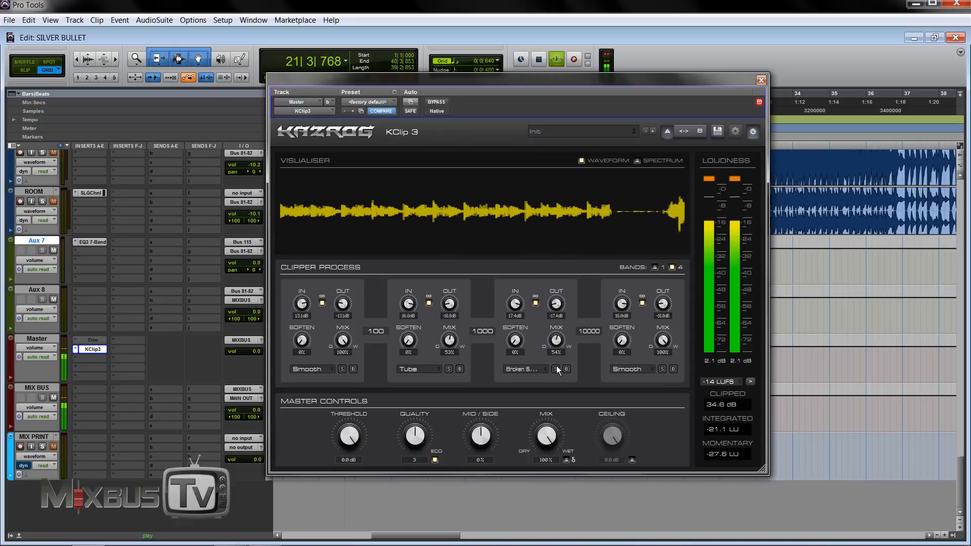
pyautogui.click(441, 101)
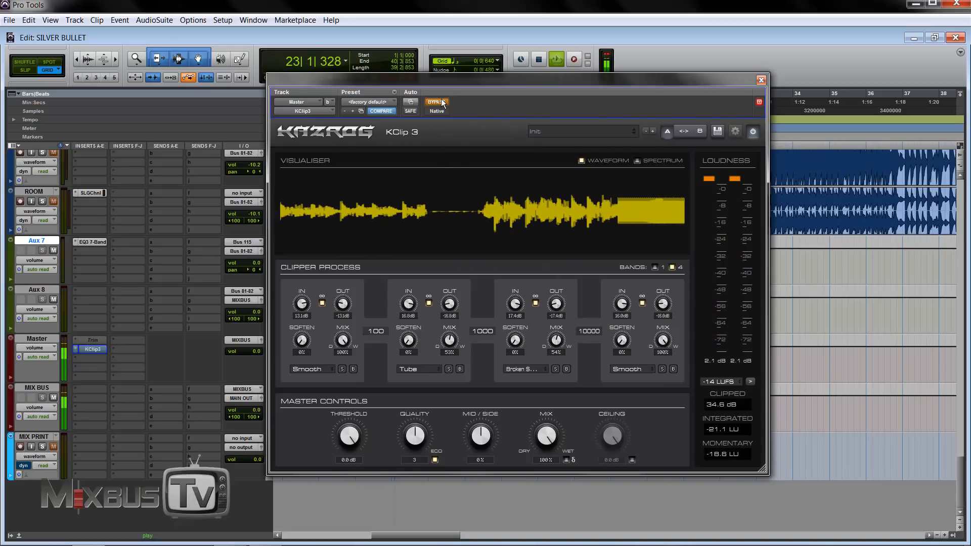
pyautogui.click(441, 101)
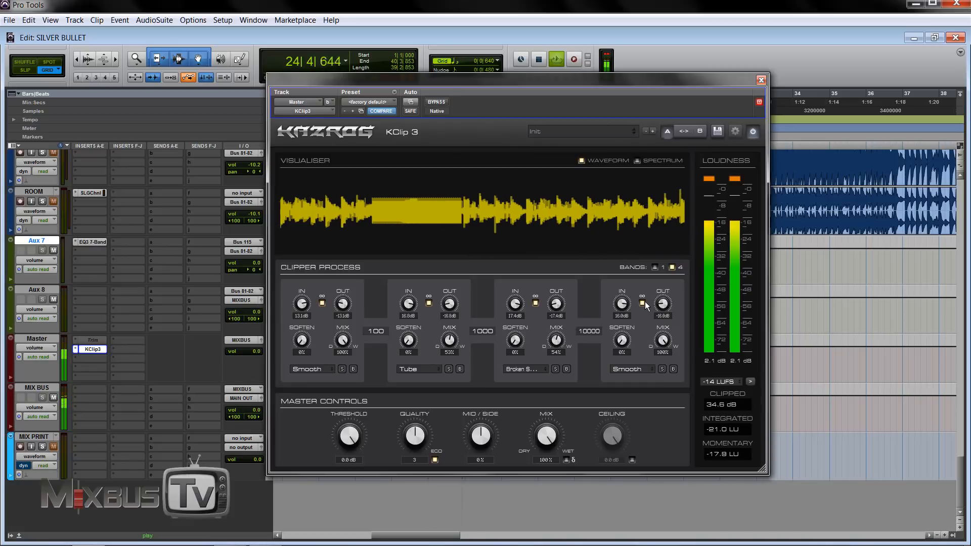
# Step: Switch the clipper to single-band operation in Smooth mode, audition the linked input gain at 13.4 dB and lower it again
pyautogui.click(656, 268)
pyautogui.click(633, 366)
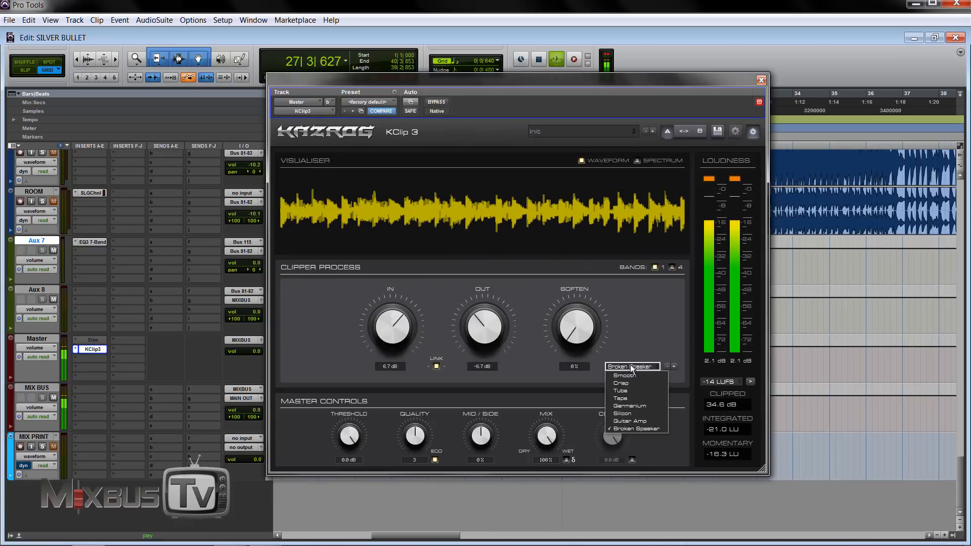
pyautogui.click(630, 375)
pyautogui.moveTo(390, 318); pyautogui.dragTo(394, 253)
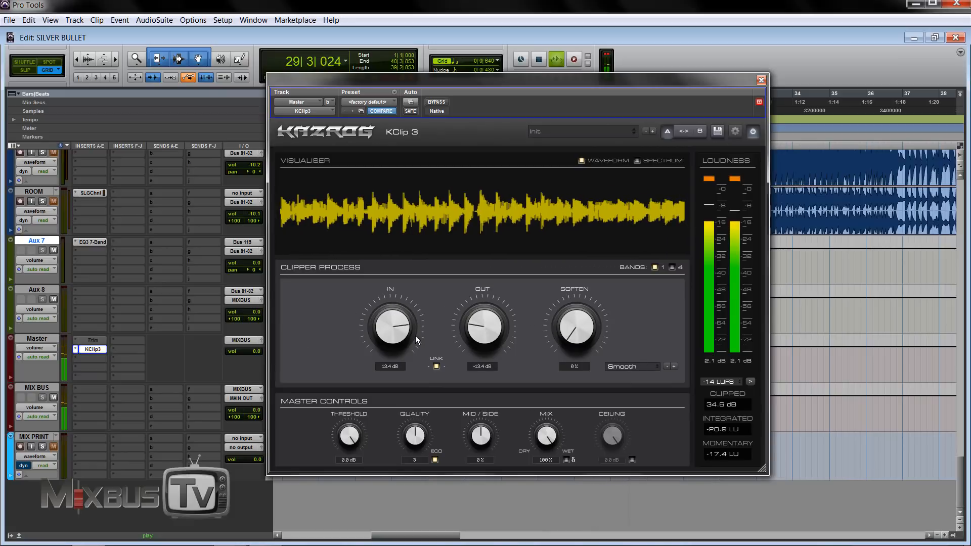
pyautogui.moveTo(404, 329); pyautogui.dragTo(401, 361)
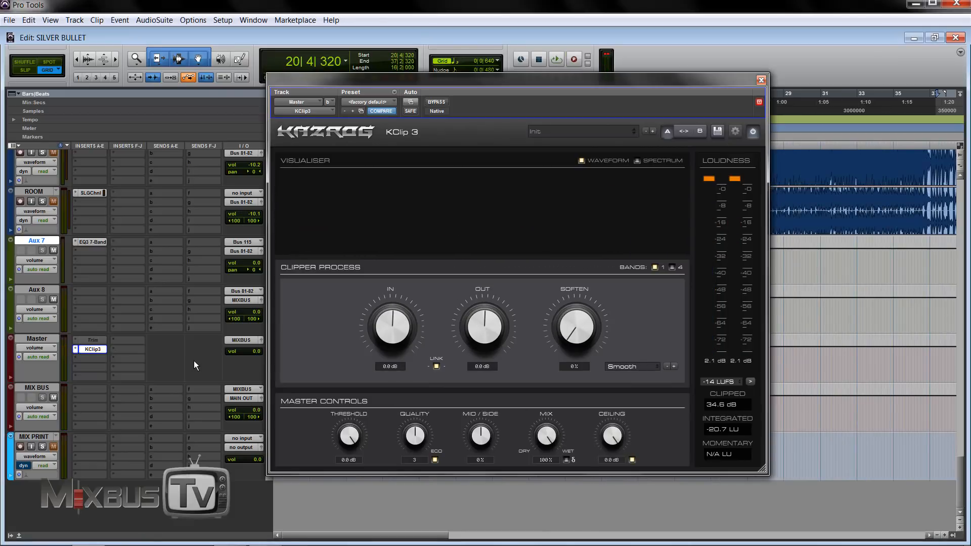
# Step: Play the selected passage with 21.9 dB linked input gain, 100% Soften and 52% master mix, comparing it with the plugin bypassed
pyautogui.press('space')
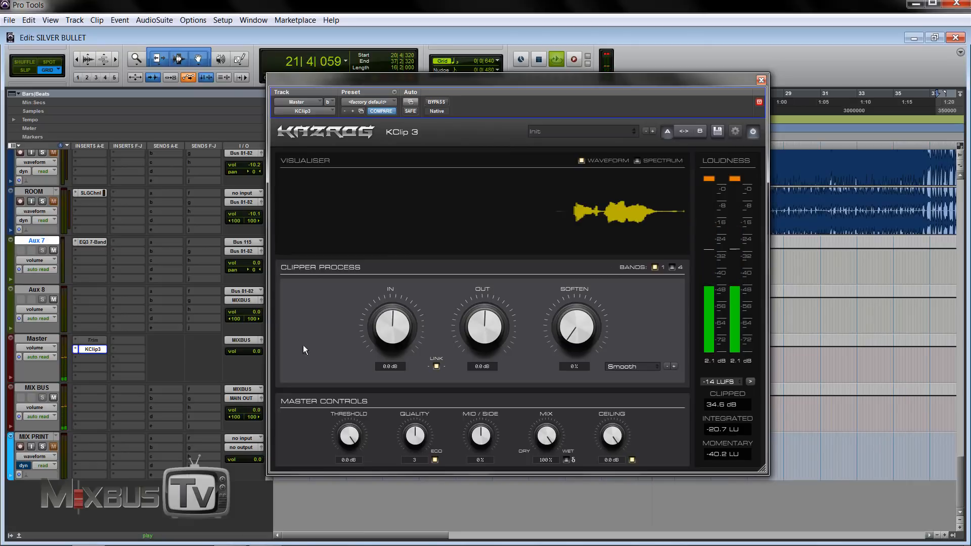
pyautogui.moveTo(399, 327); pyautogui.dragTo(397, 131)
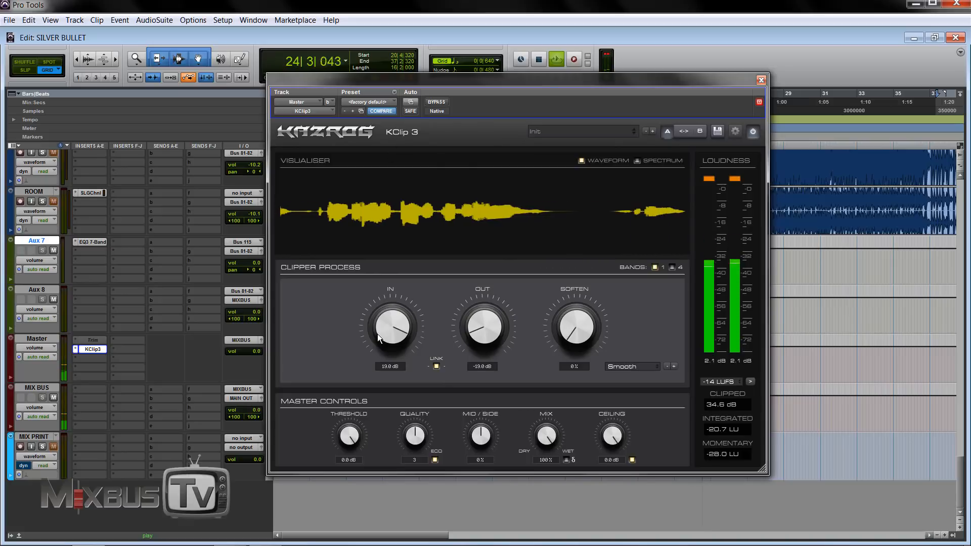
pyautogui.moveTo(378, 333); pyautogui.dragTo(380, 295)
pyautogui.moveTo(557, 346); pyautogui.dragTo(578, 193)
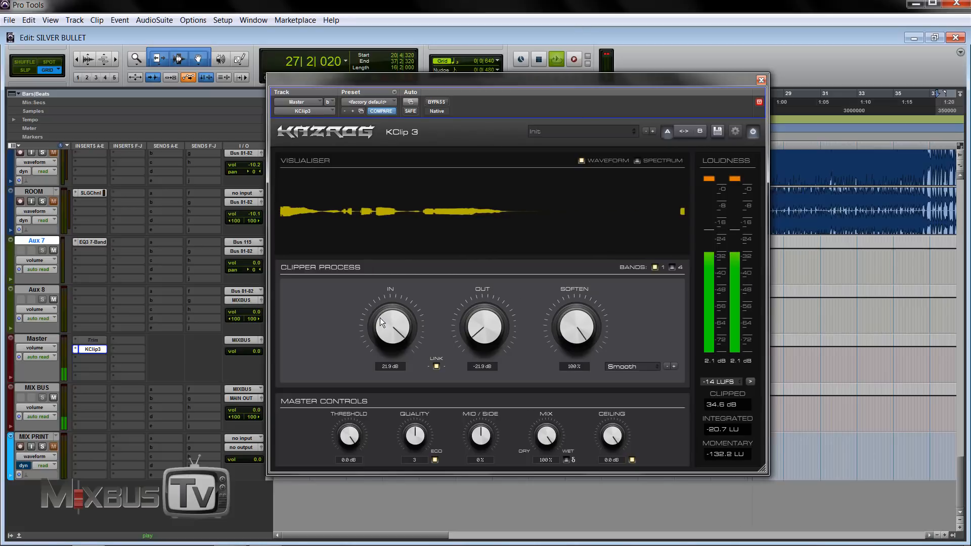
pyautogui.moveTo(540, 428); pyautogui.dragTo(543, 492)
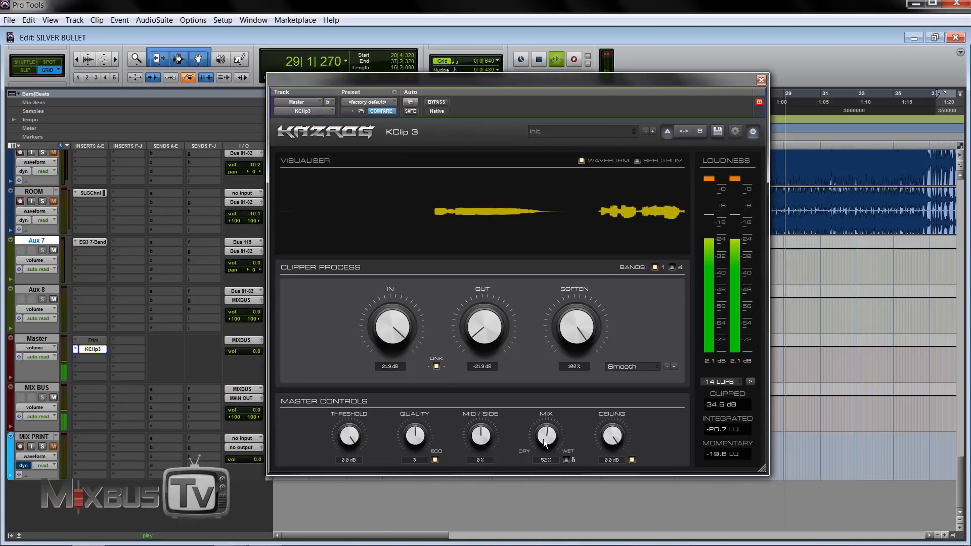
pyautogui.click(437, 103)
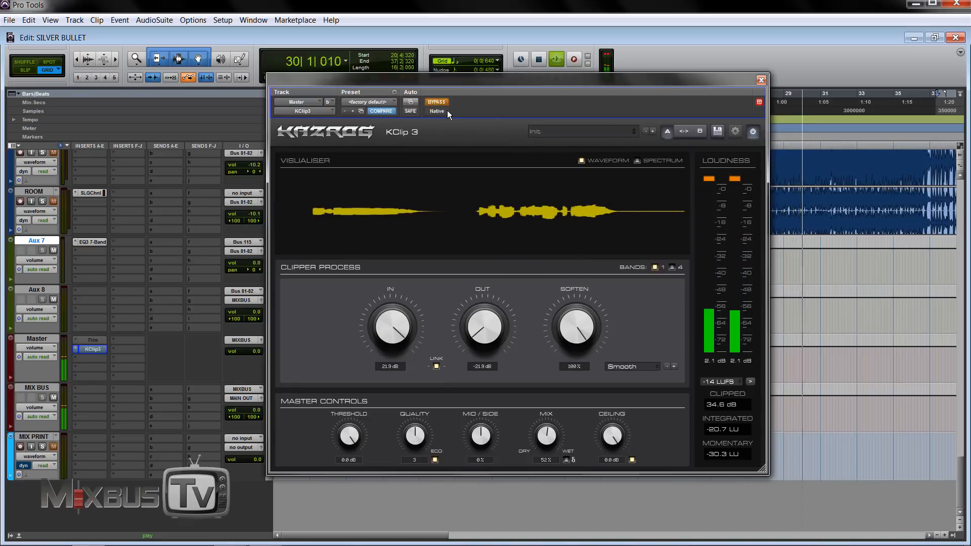
pyautogui.click(440, 103)
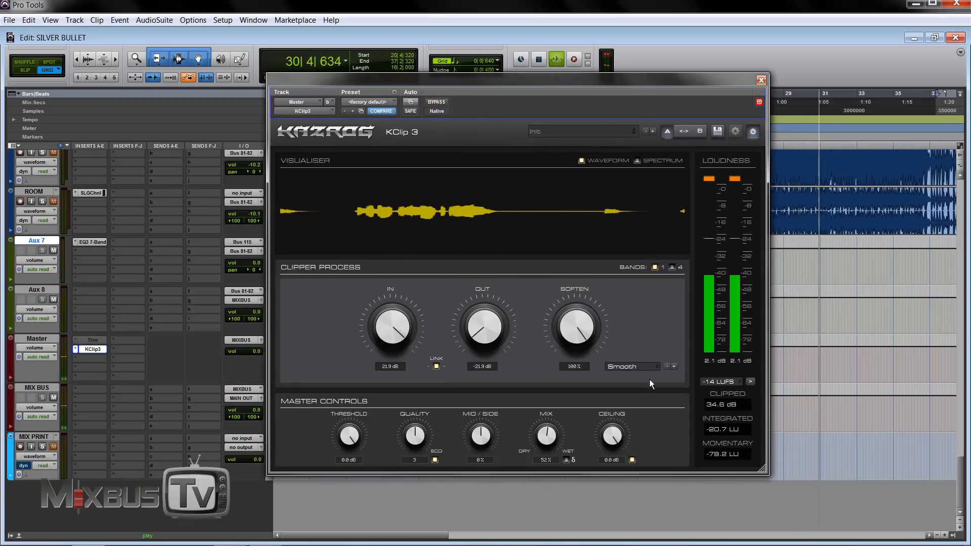
# Step: Switch to Crisp mode, compare its 100% and 36% master mix with the plugin bypassed, and set the mix to 75%
pyautogui.click(673, 367)
pyautogui.moveTo(545, 428); pyautogui.dragTo(556, 306)
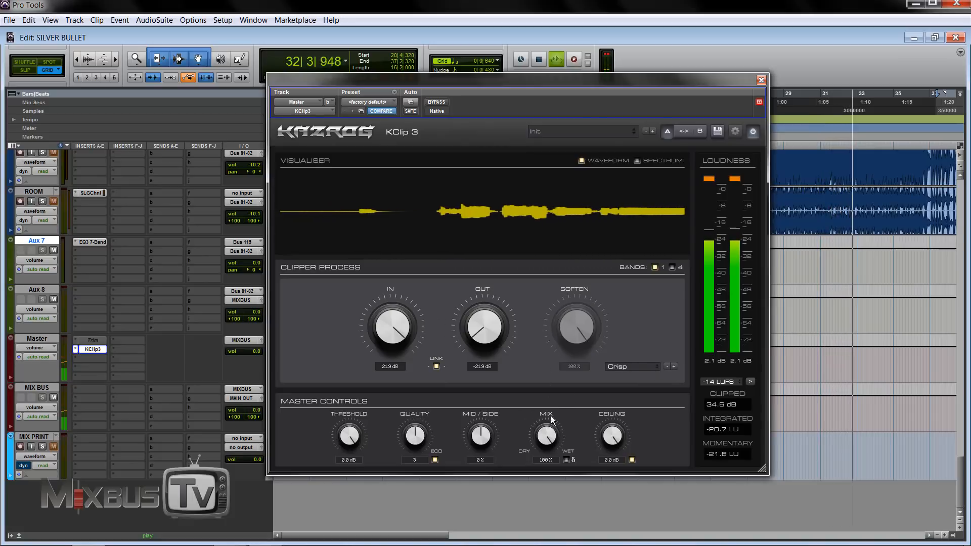
pyautogui.moveTo(546, 435)
pyautogui.mouseDown()
pyautogui.moveTo(544, 484)
pyautogui.moveTo(545, 439)
pyautogui.mouseUp()
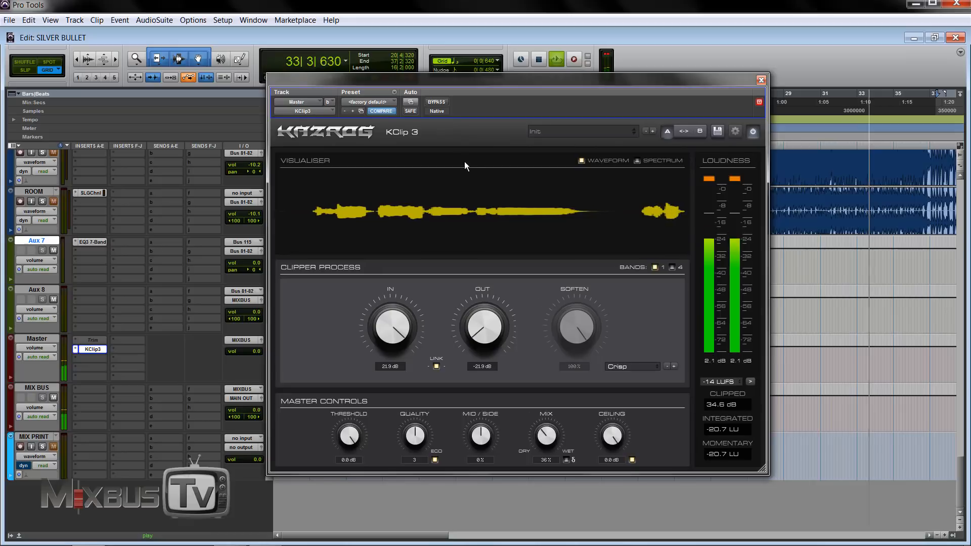
pyautogui.click(437, 102)
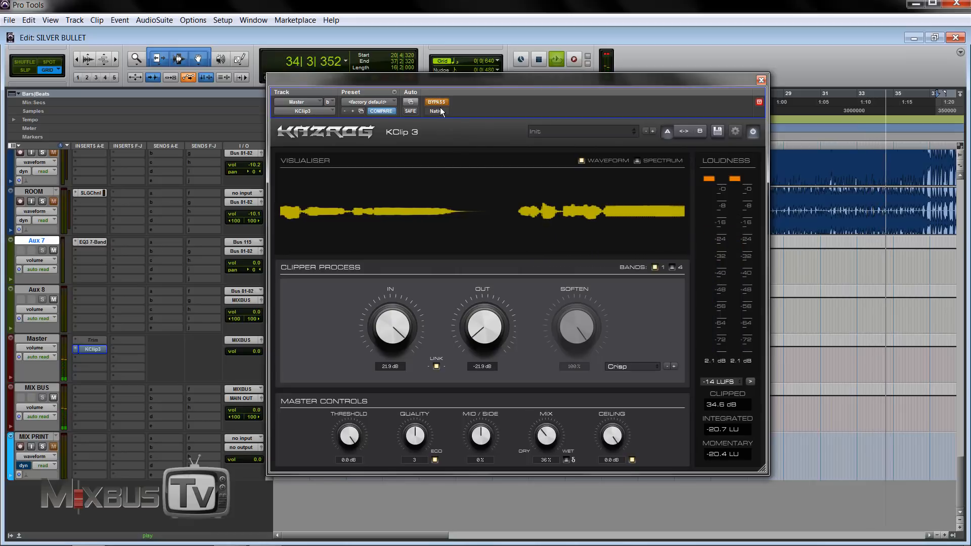
pyautogui.moveTo(546, 435); pyautogui.dragTo(574, 390)
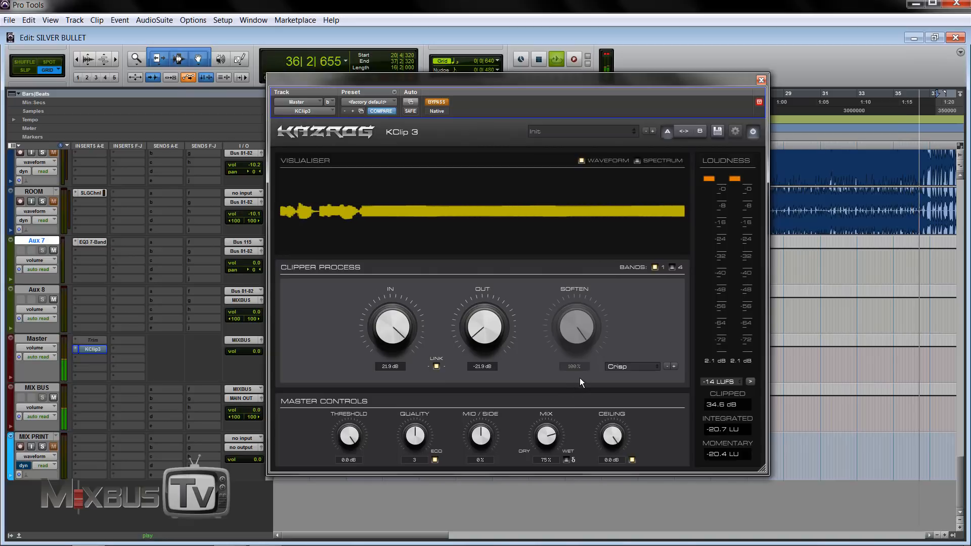
# Step: Audition Tube mode at 24.0 dB linked input gain and 71% Soften, with the plugin re-enabled
pyautogui.click(675, 367)
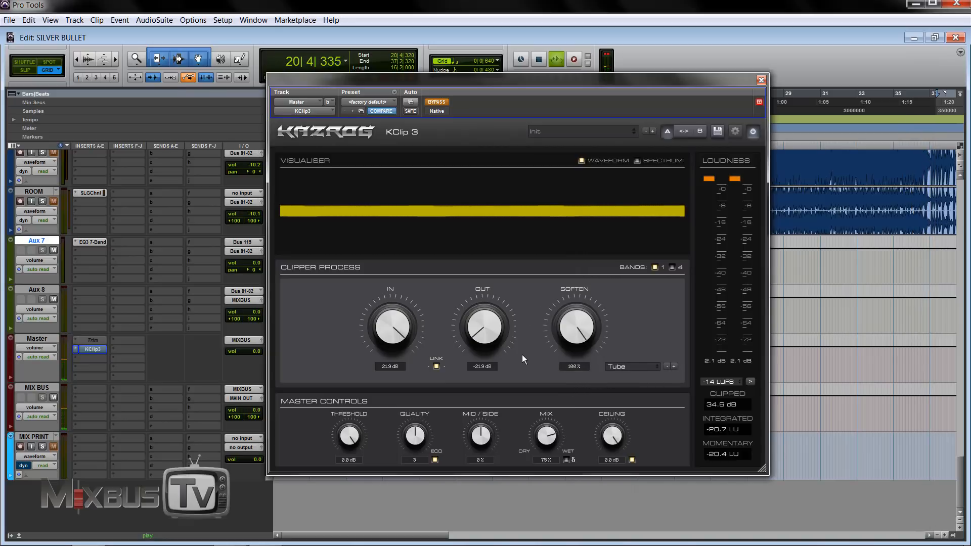
pyautogui.moveTo(398, 327); pyautogui.dragTo(402, 307)
pyautogui.moveTo(573, 324); pyautogui.dragTo(554, 393)
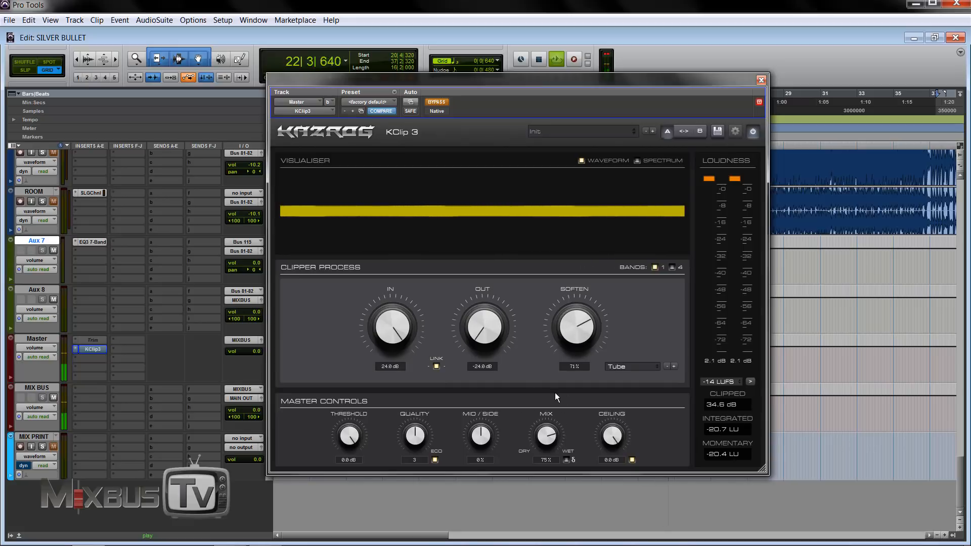
pyautogui.click(432, 100)
# Step: Refine the Tube sound to 12.6 dB linked input gain, 100% master mix and 22% Soften
pyautogui.moveTo(576, 326); pyautogui.dragTo(572, 385)
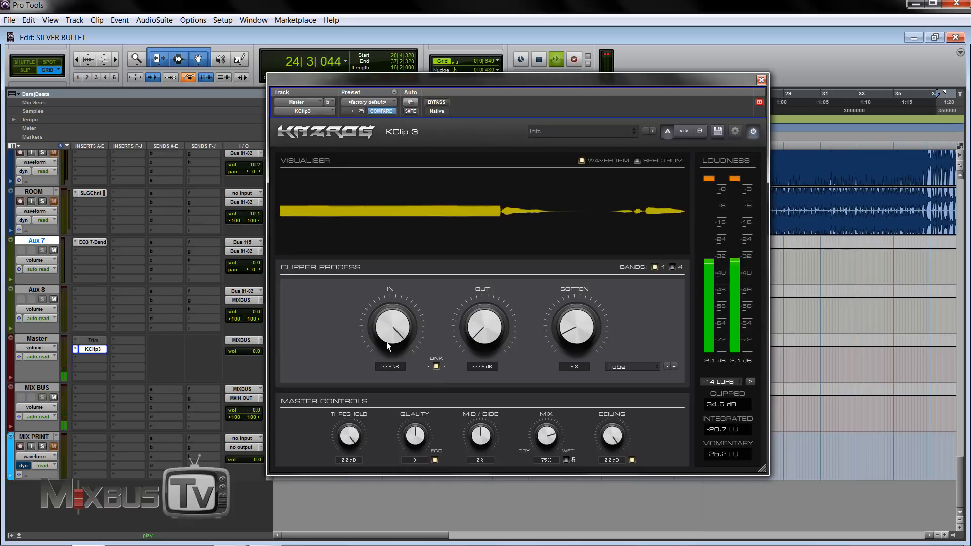
pyautogui.moveTo(385, 329); pyautogui.dragTo(399, 352)
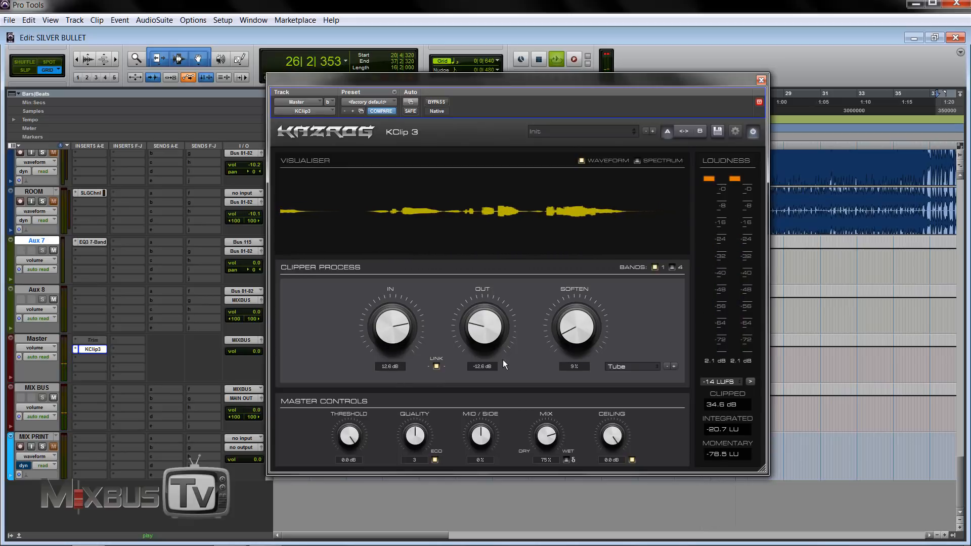
pyautogui.moveTo(533, 432); pyautogui.dragTo(584, 165)
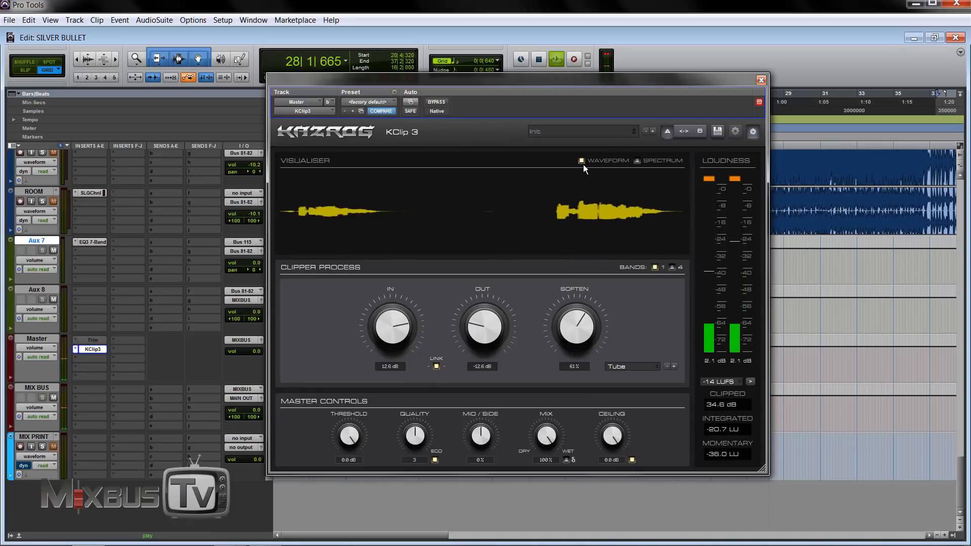
pyautogui.moveTo(595, 34); pyautogui.dragTo(571, 300)
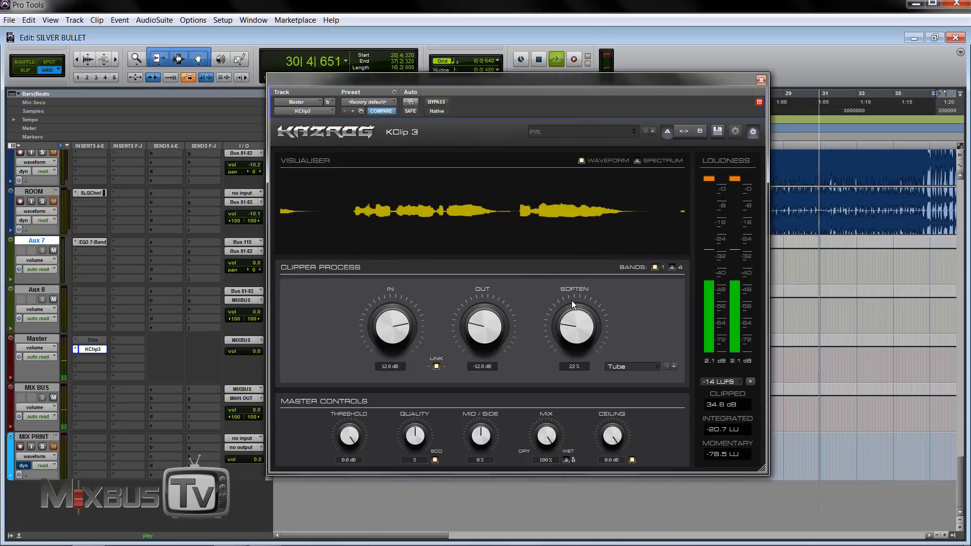
# Step: Switch to Tape mode and set 16.0 dB linked input gain, 0% Soften and 40% master mix
pyautogui.click(674, 367)
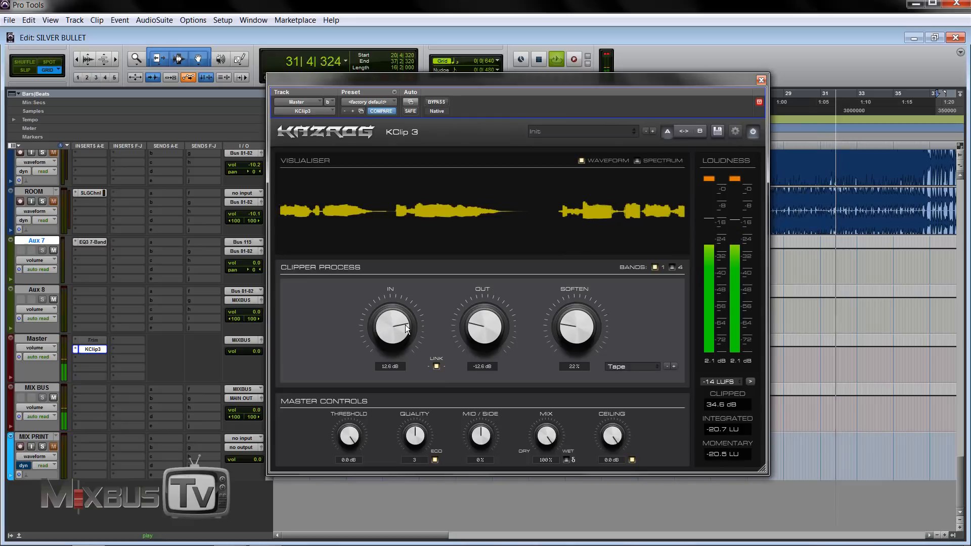
pyautogui.moveTo(542, 432); pyautogui.dragTo(548, 498)
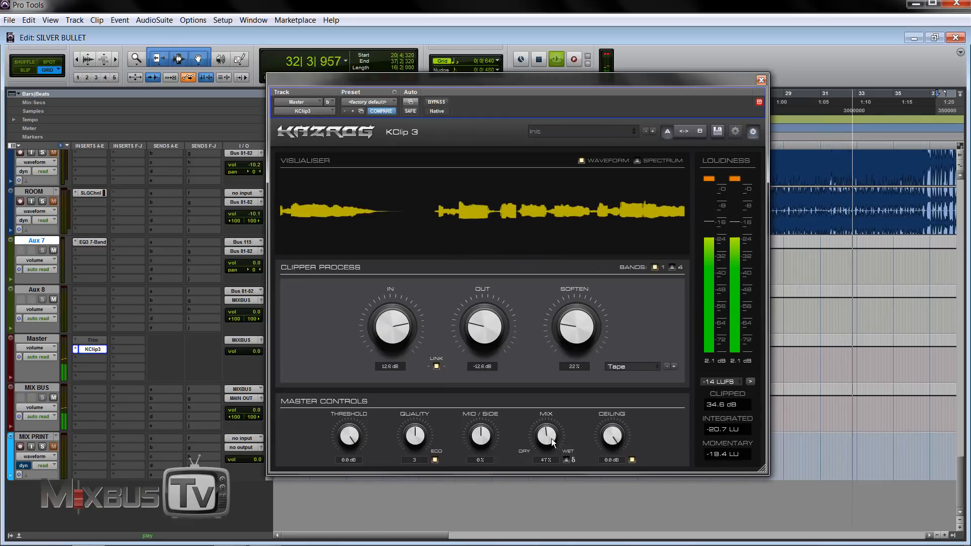
pyautogui.moveTo(572, 342); pyautogui.dragTo(517, 407)
pyautogui.moveTo(420, 339); pyautogui.dragTo(398, 297)
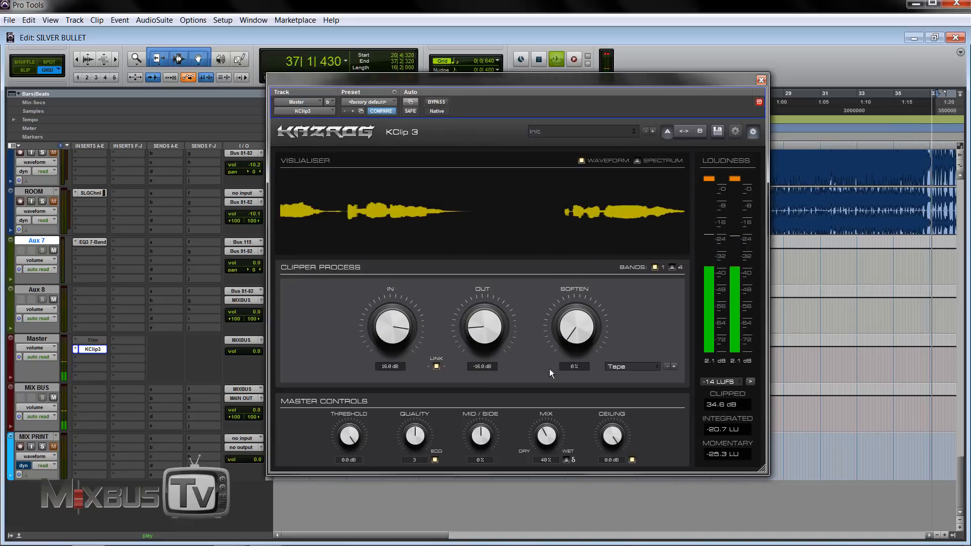
# Step: Switch to Germanium mode and set 20% Soften, 100% master mix and 13.6 dB linked input gain
pyautogui.click(673, 366)
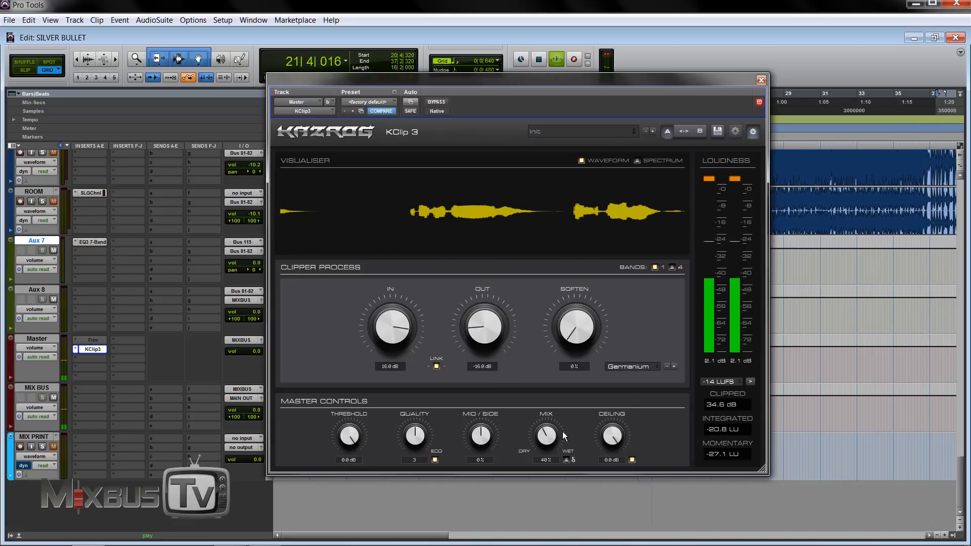
pyautogui.moveTo(578, 323); pyautogui.dragTo(575, 231)
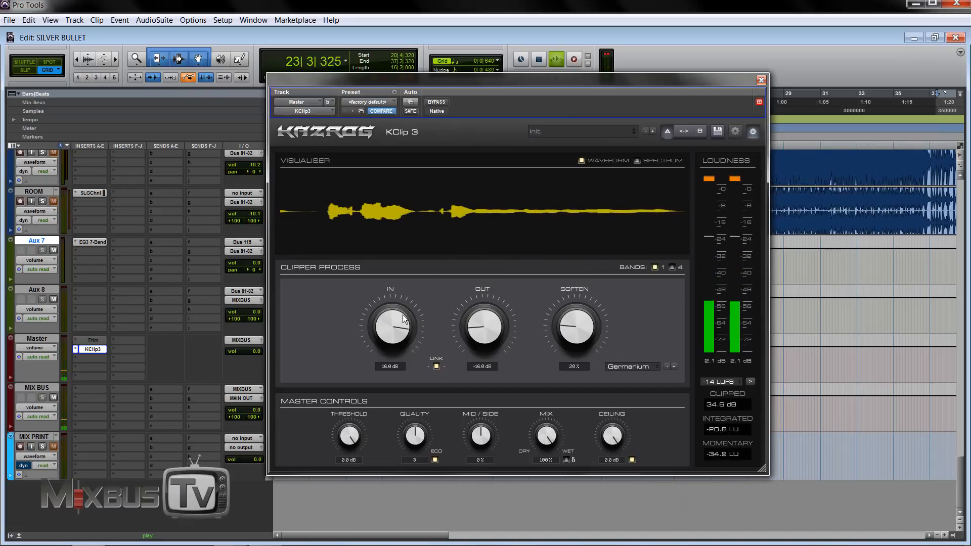
pyautogui.moveTo(402, 315); pyautogui.dragTo(396, 346)
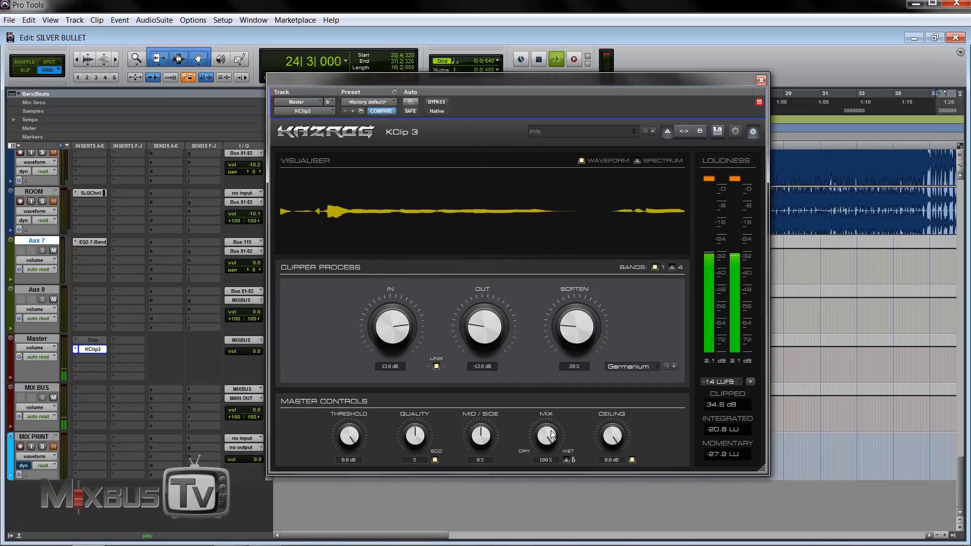
# Step: Switch to four bands, link the lowest band's gains, and set input gains of 24.0, 21.2, 22.4 and -1.0 dB from lowest to highest
pyautogui.click(672, 268)
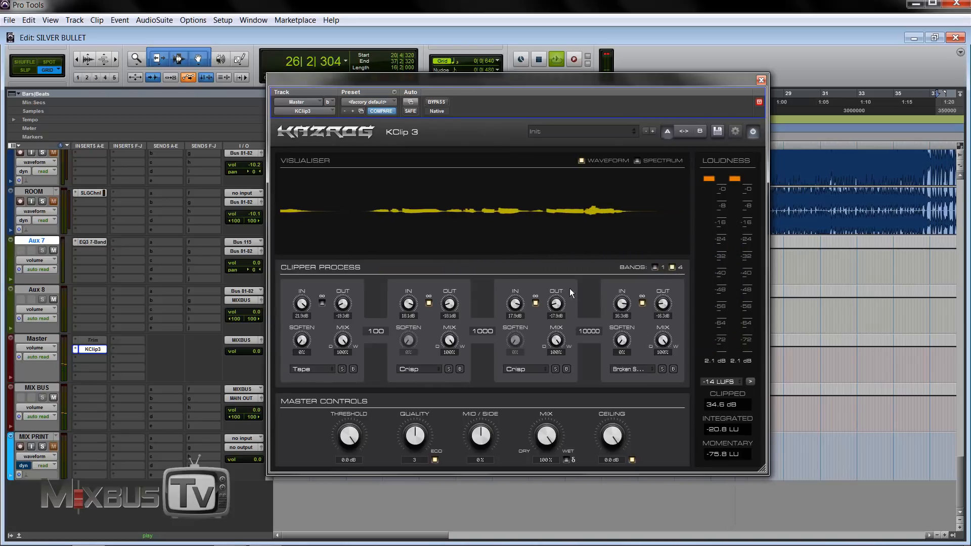
pyautogui.click(321, 303)
pyautogui.moveTo(303, 304); pyautogui.dragTo(326, 299)
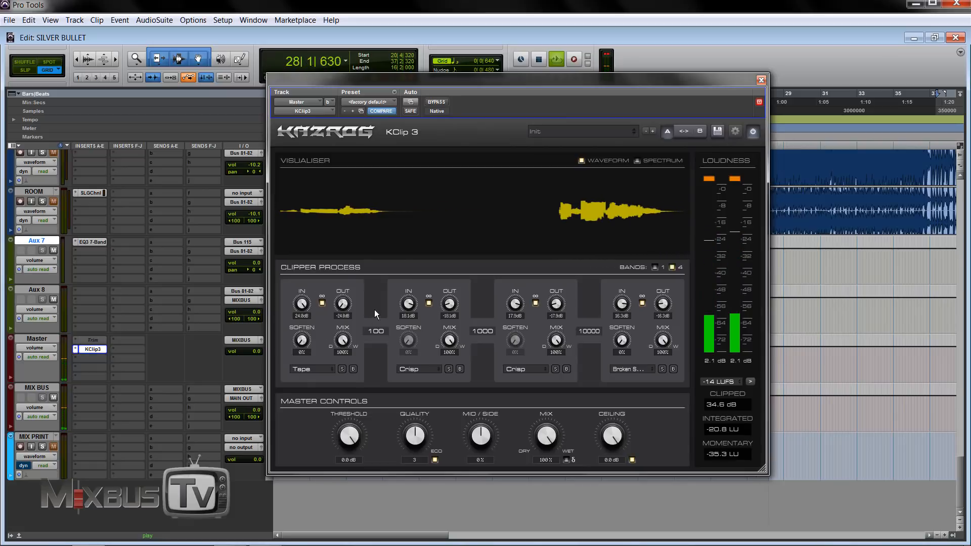
pyautogui.moveTo(408, 304); pyautogui.dragTo(415, 272)
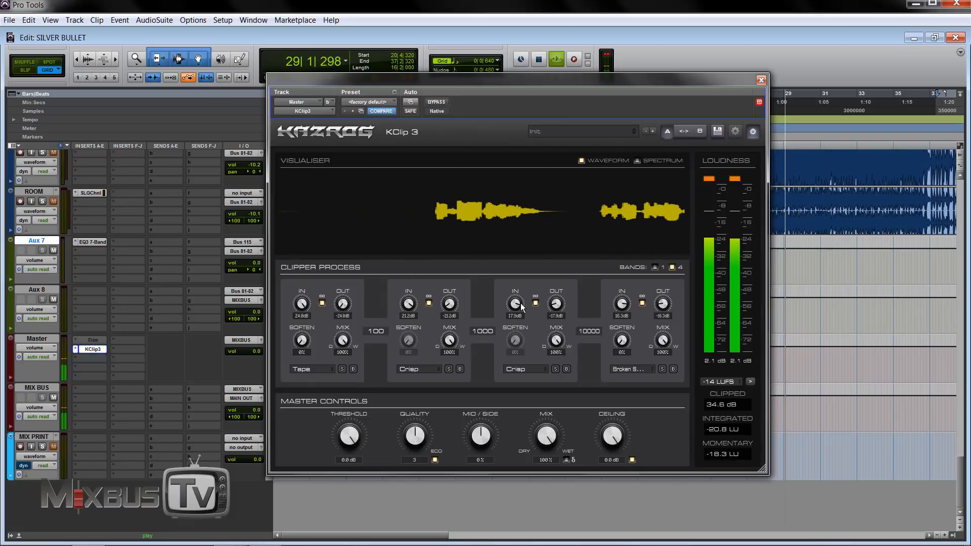
pyautogui.moveTo(521, 302); pyautogui.dragTo(524, 255)
pyautogui.moveTo(617, 305); pyautogui.dragTo(617, 481)
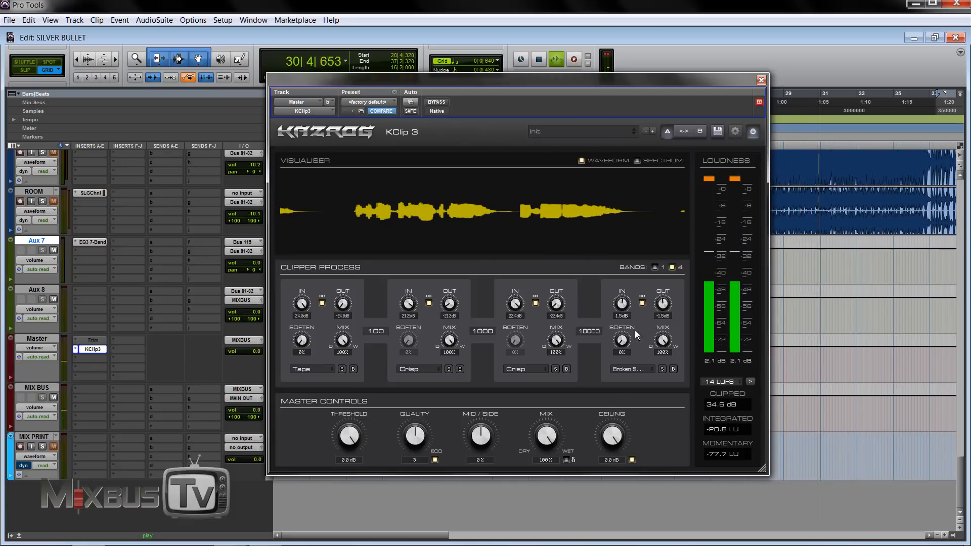
# Step: Set the third band to Smooth with 9.3 dB input gain, and the second band to Germanium with 61% mix
pyautogui.click(526, 369)
pyautogui.click(532, 377)
pyautogui.moveTo(518, 317); pyautogui.dragTo(521, 440)
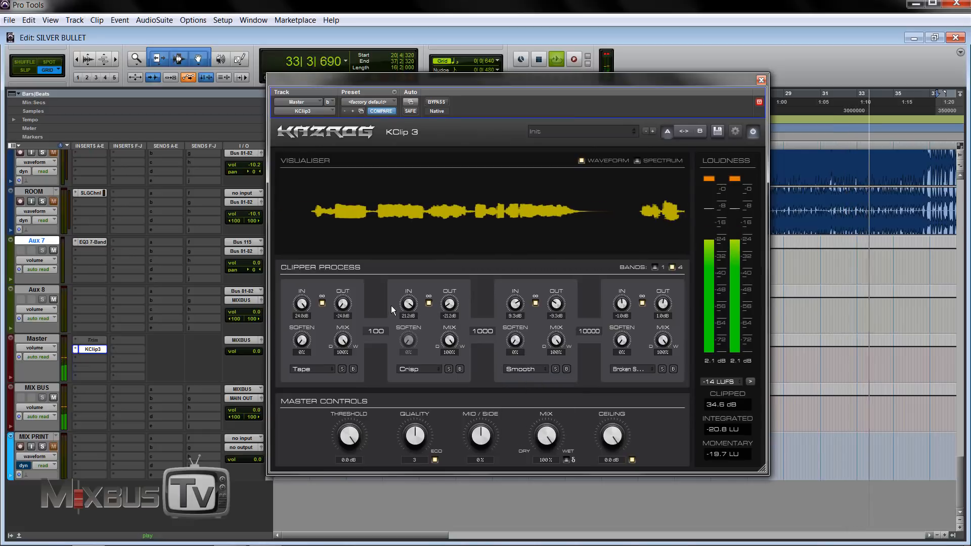
pyautogui.click(407, 370)
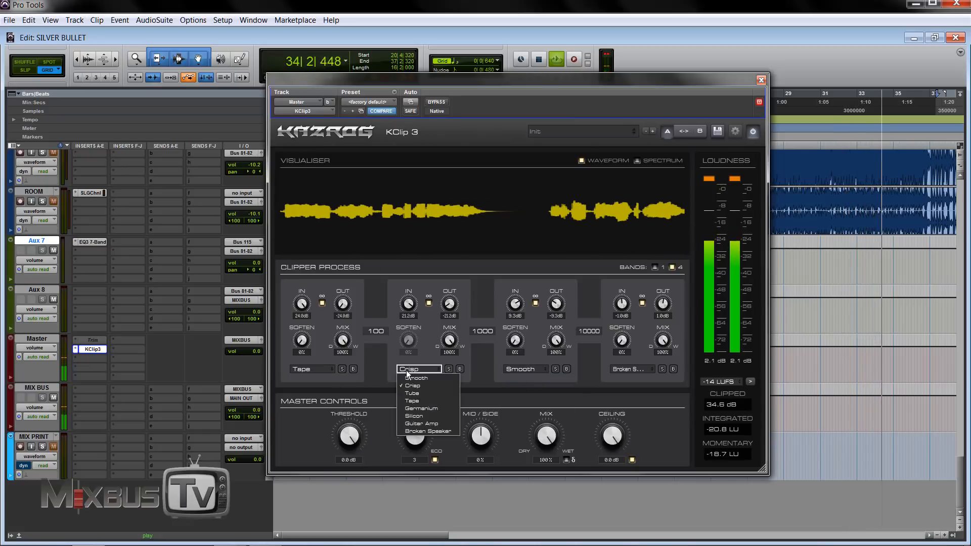
pyautogui.click(418, 408)
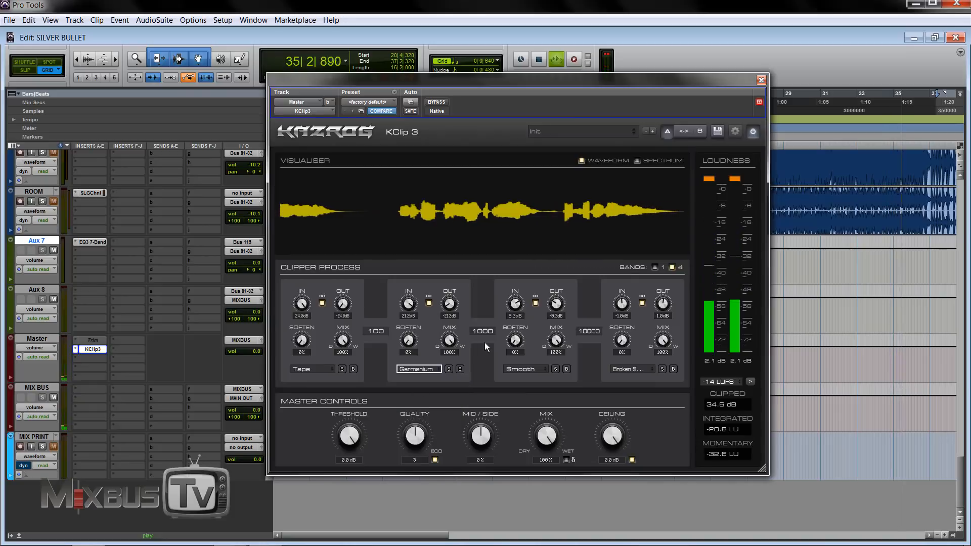
pyautogui.moveTo(449, 340); pyautogui.dragTo(444, 511)
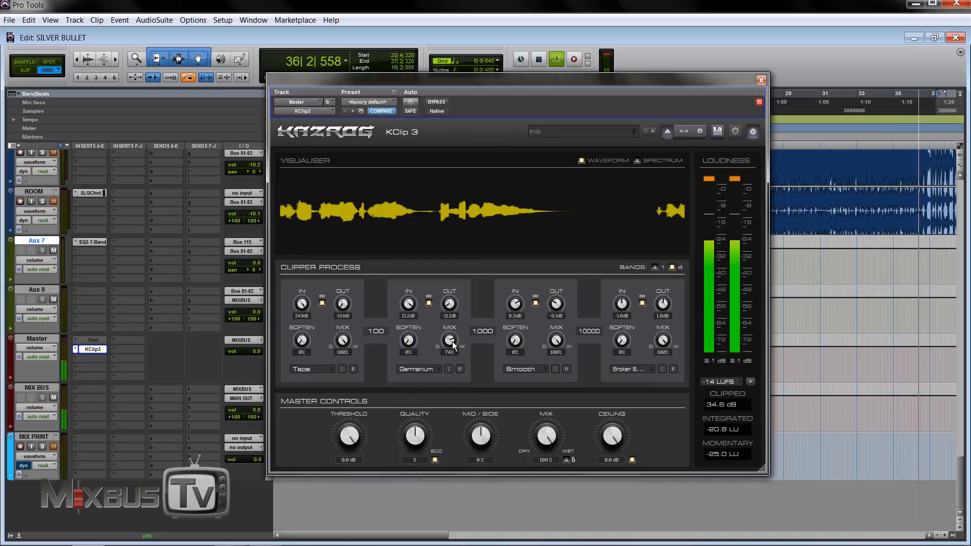
# Step: Audition Silicon mode on the lowest band with its mix reduced to 64%
pyautogui.click(317, 371)
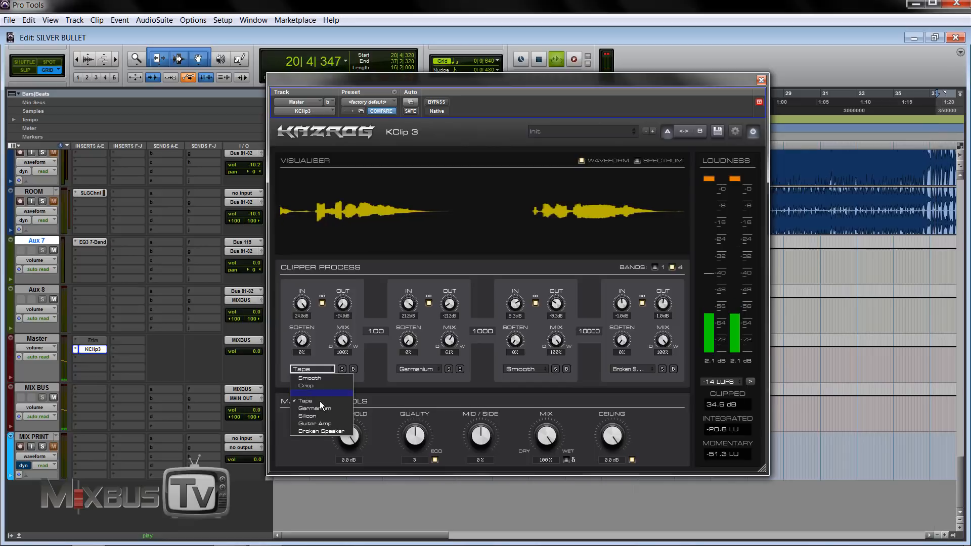
pyautogui.click(323, 421)
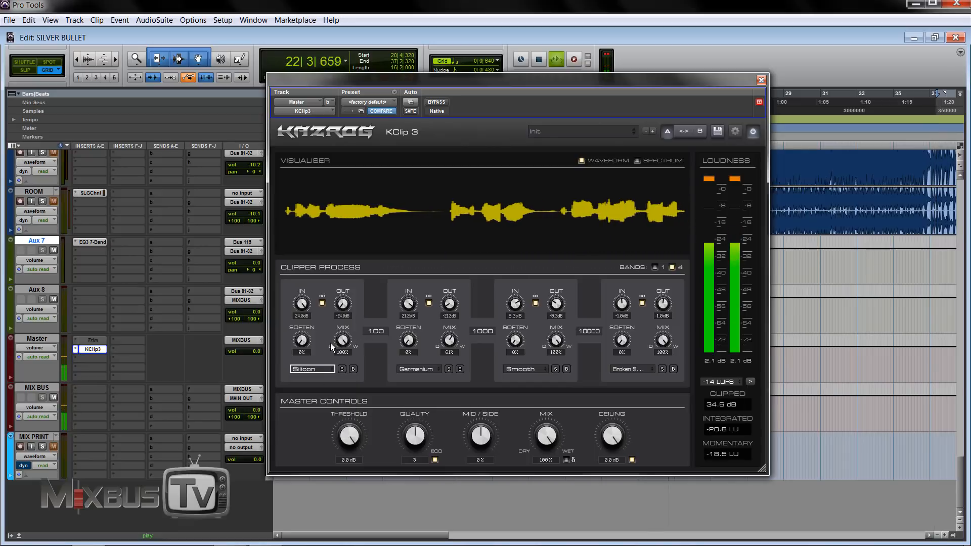
pyautogui.moveTo(343, 340); pyautogui.dragTo(342, 399)
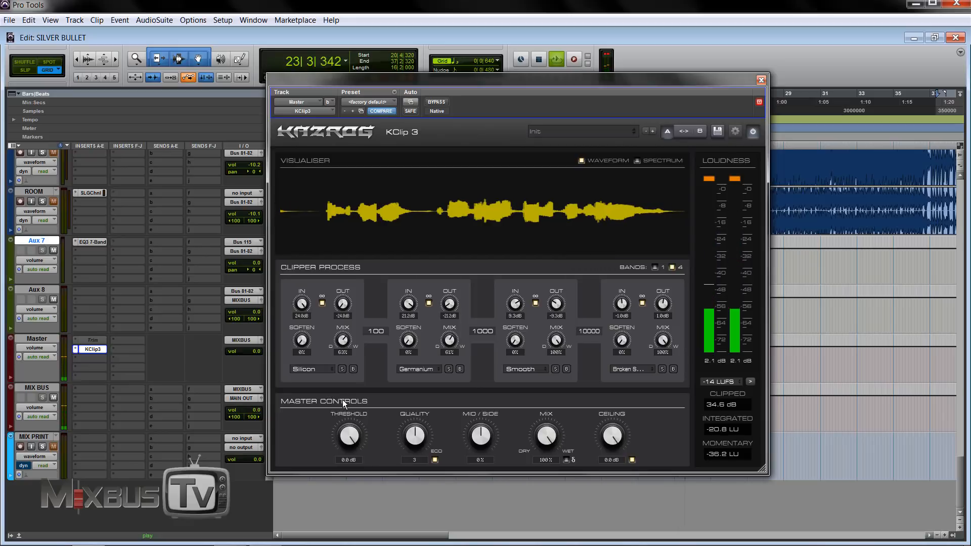
# Step: Set the lowest band to Germanium mode and the highest band to Smooth mode
pyautogui.click(336, 369)
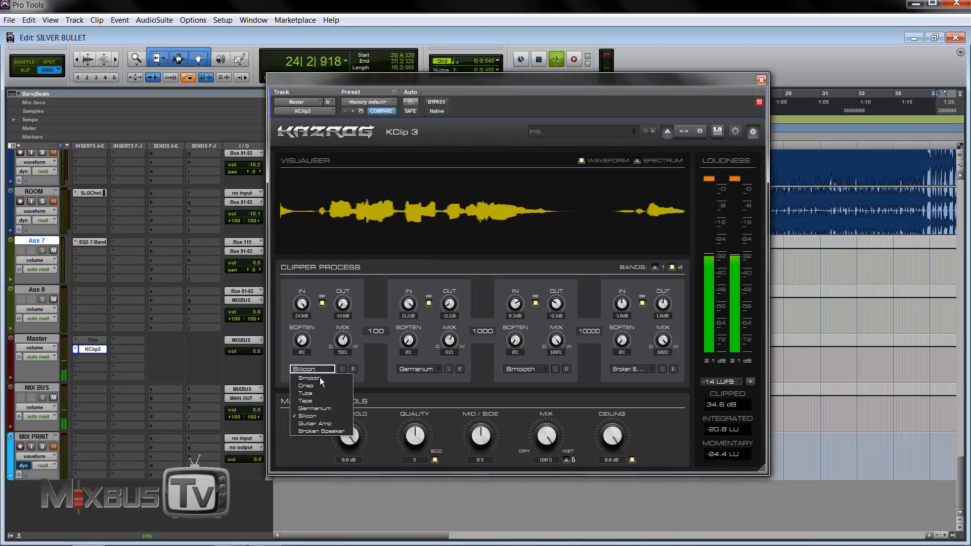
pyautogui.click(316, 407)
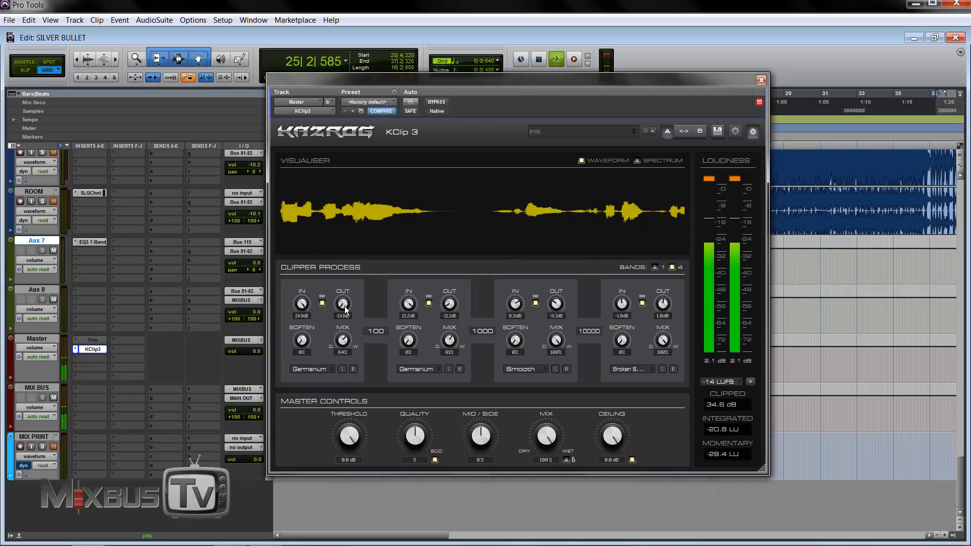
pyautogui.click(627, 367)
pyautogui.click(628, 375)
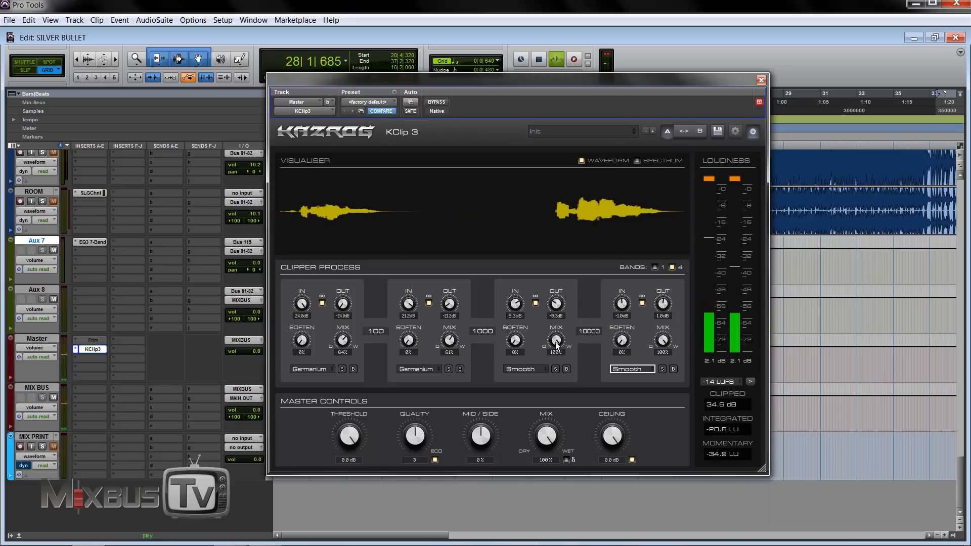
# Step: Reduce the mix to 48% on the second band and 43% on the lowest band, and compare against the bypassed signal
pyautogui.moveTo(450, 340); pyautogui.dragTo(451, 366)
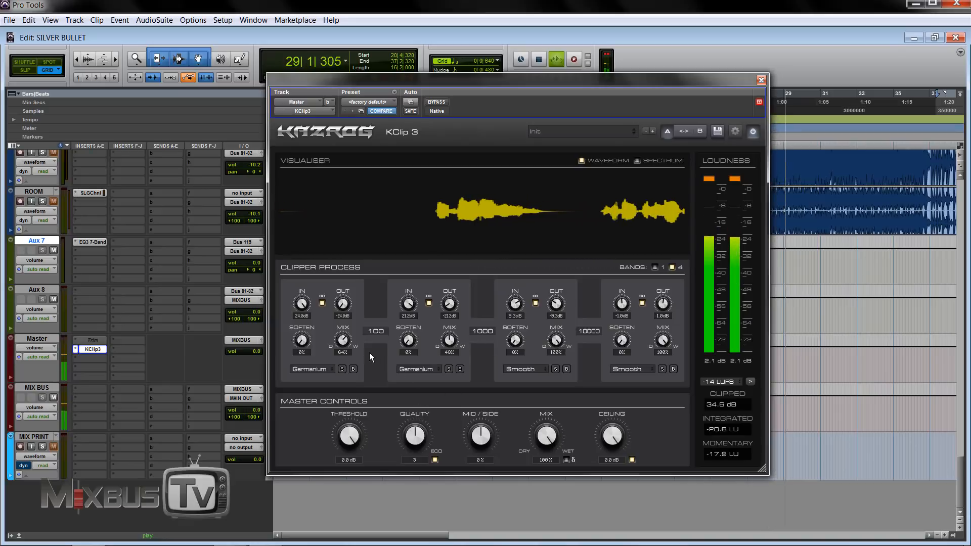
pyautogui.moveTo(344, 340); pyautogui.dragTo(358, 443)
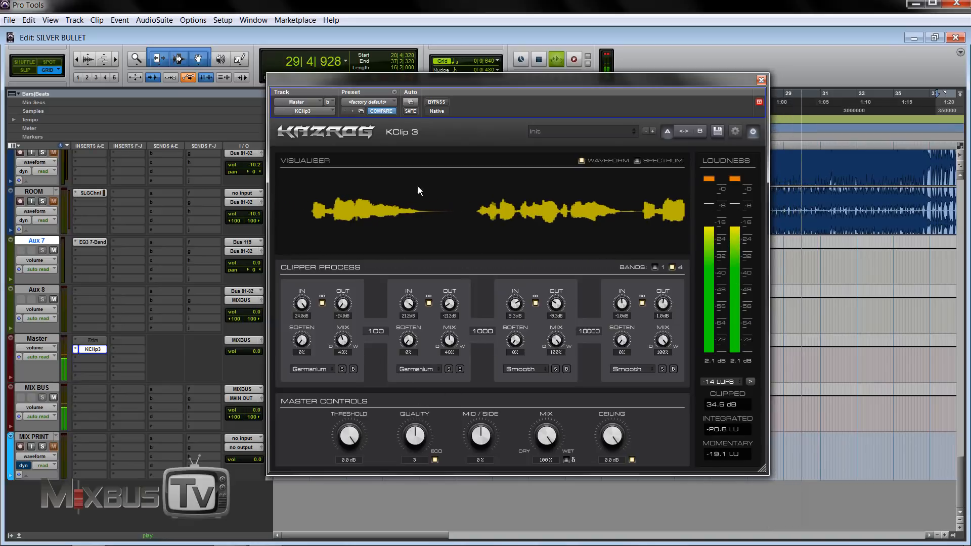
pyautogui.click(437, 102)
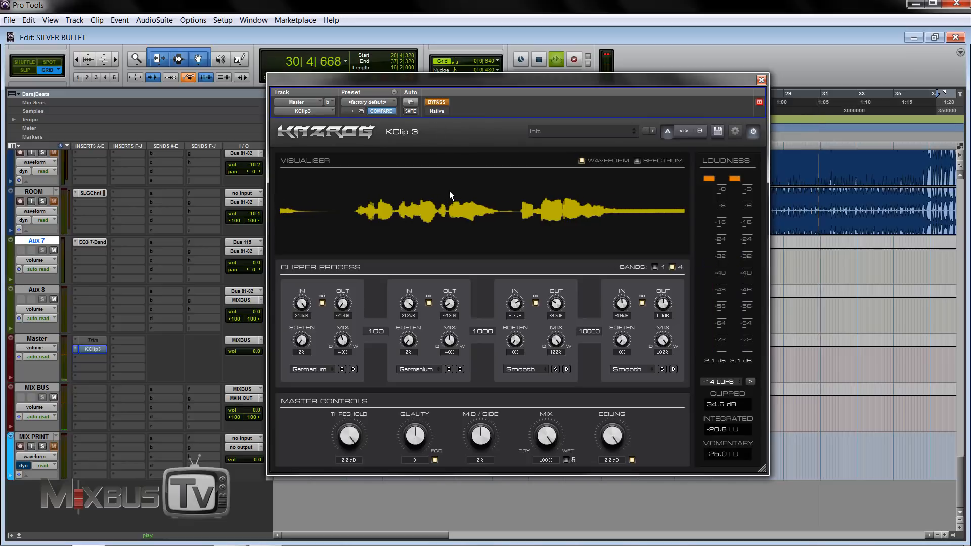
pyautogui.click(439, 104)
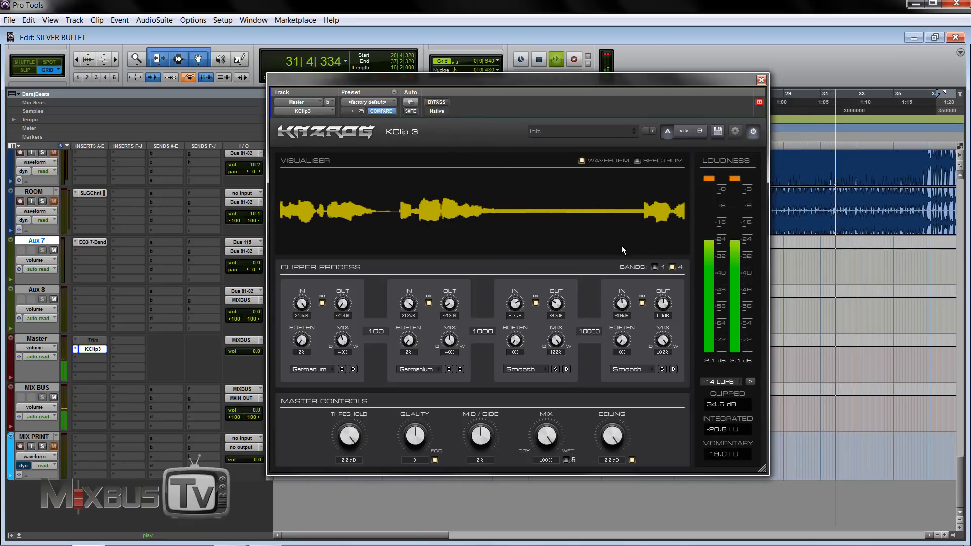
# Step: Return to single-band operation in Silicon mode with 10.5 dB linked input gain and 49% master mix
pyautogui.click(655, 267)
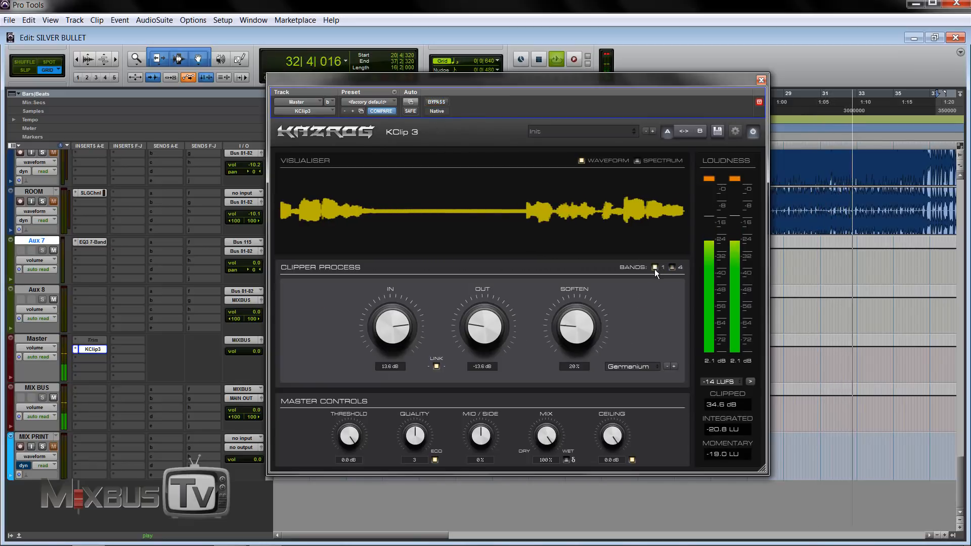
pyautogui.click(674, 366)
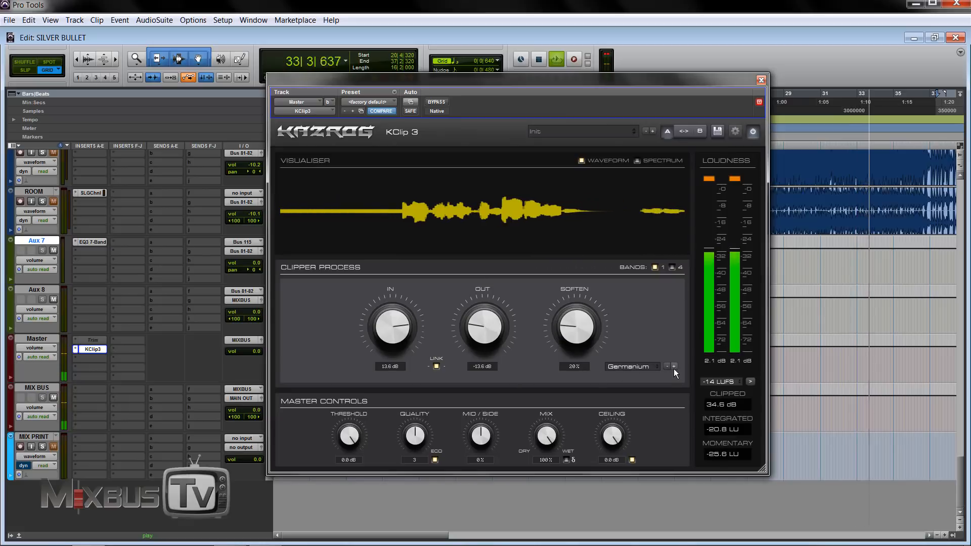
pyautogui.moveTo(392, 338); pyautogui.dragTo(397, 352)
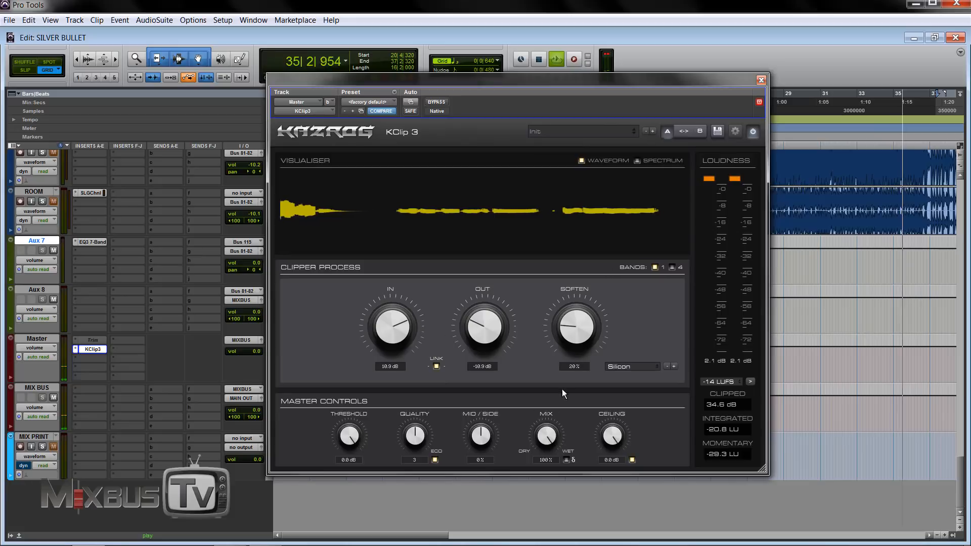
pyautogui.moveTo(549, 436); pyautogui.dragTo(542, 481)
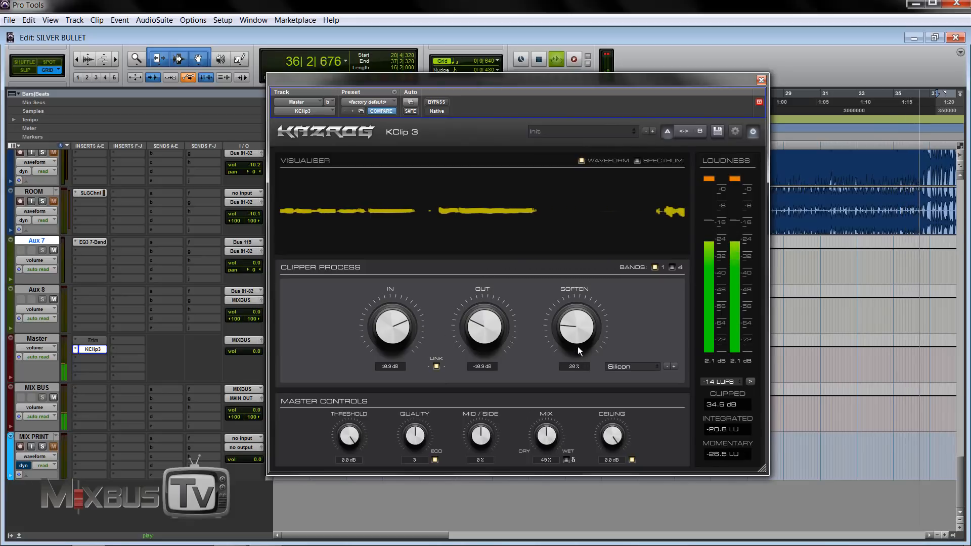
# Step: Refine the Silicon sound to 93% Soften, 2.1 dB linked input gain and 19% master mix
pyautogui.moveTo(577, 347); pyautogui.dragTo(603, 120)
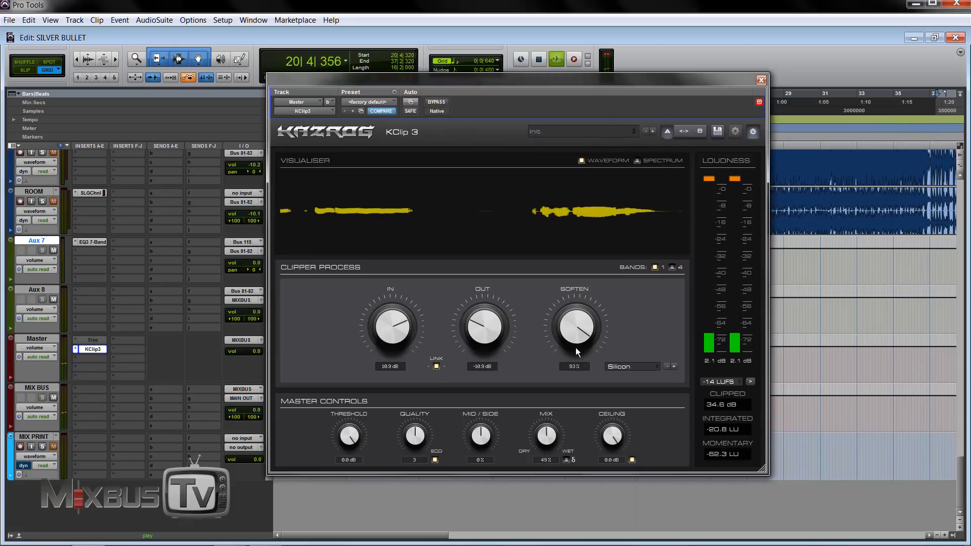
pyautogui.moveTo(546, 441)
pyautogui.mouseDown()
pyautogui.moveTo(545, 465)
pyautogui.moveTo(546, 448)
pyautogui.mouseUp()
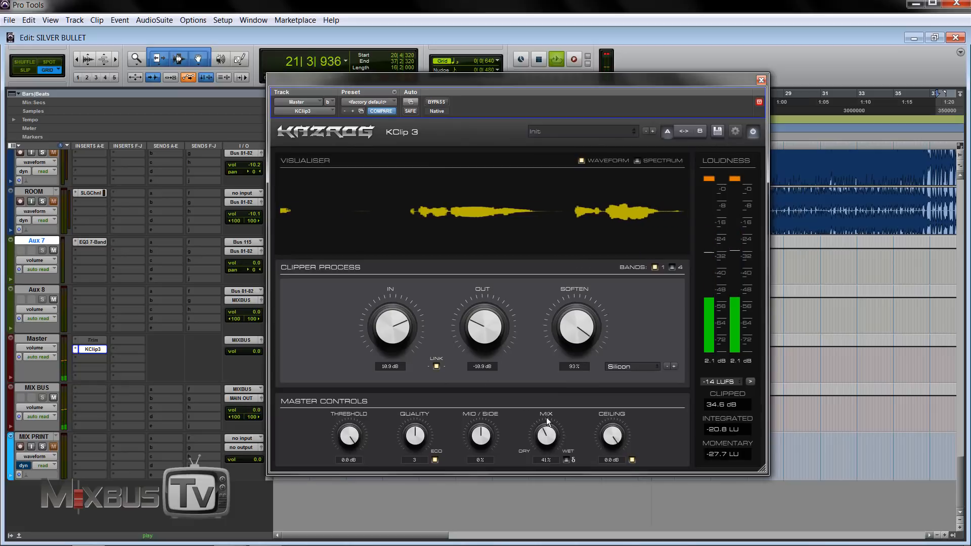
pyautogui.moveTo(407, 329); pyautogui.dragTo(414, 420)
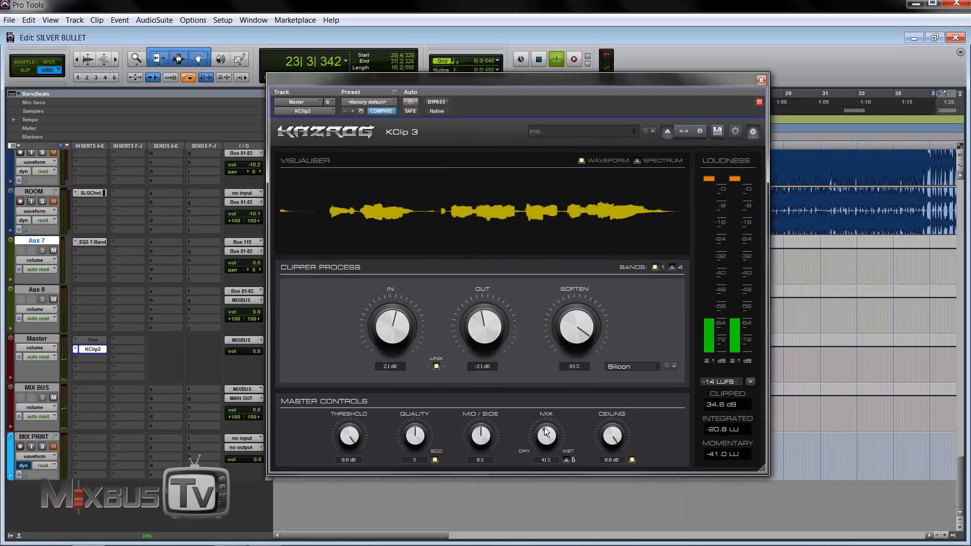
pyautogui.moveTo(546, 438); pyautogui.dragTo(540, 454)
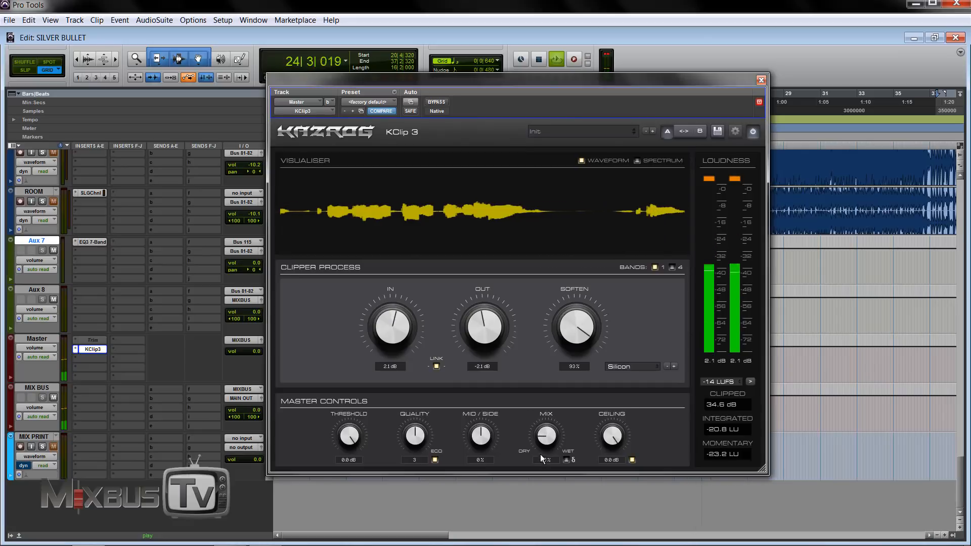
# Step: Switch to Guitar Amp mode and set 100% master mix, 0% Soften and 6.7 dB linked input gain
pyautogui.click(674, 366)
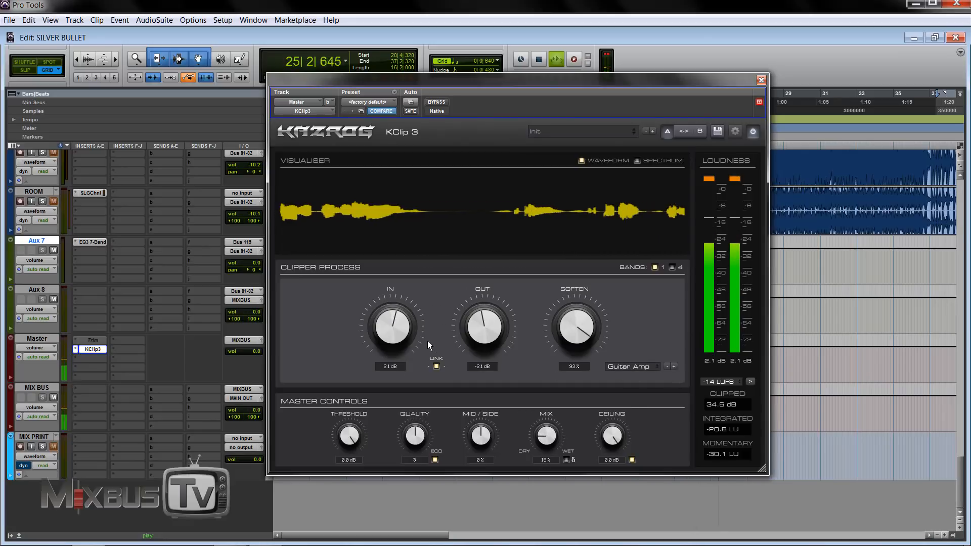
pyautogui.moveTo(405, 337); pyautogui.dragTo(403, 324)
pyautogui.moveTo(544, 439); pyautogui.dragTo(451, 266)
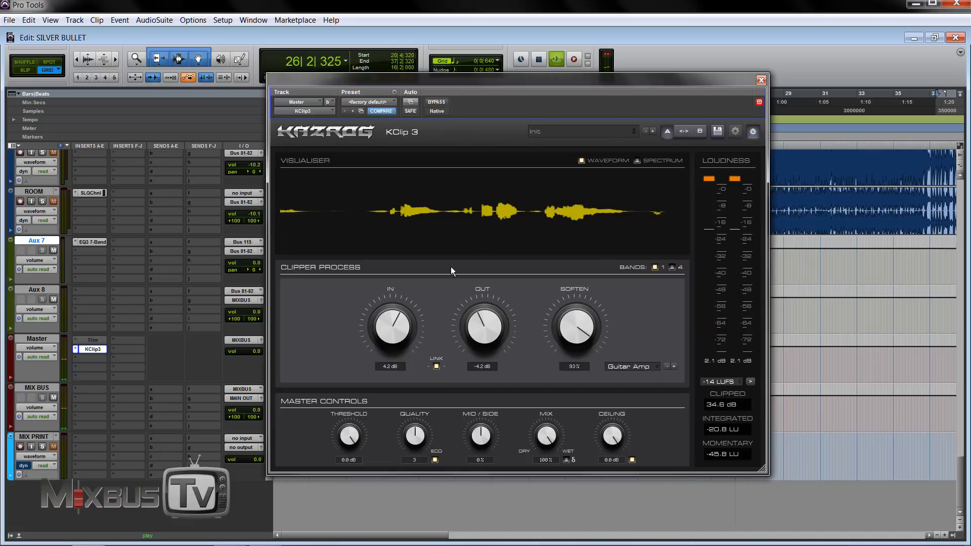
pyautogui.moveTo(401, 319); pyautogui.dragTo(415, 227)
pyautogui.moveTo(564, 329); pyautogui.dragTo(574, 410)
pyautogui.moveTo(420, 320); pyautogui.dragTo(402, 384)
# Step: Switch to Broken Speaker mode at 12.3 dB linked input gain, compare it with bypass, and set the master mix to 18%
pyautogui.click(675, 367)
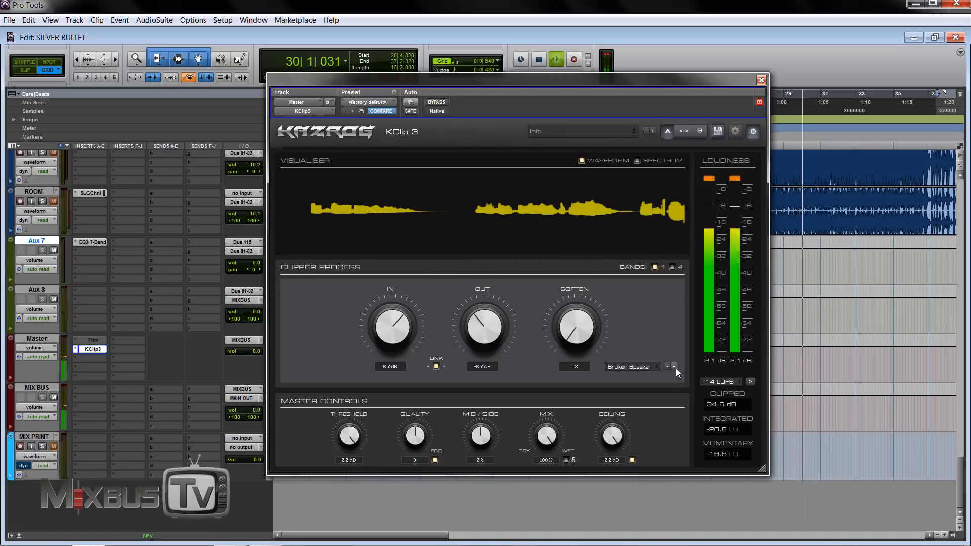
pyautogui.moveTo(397, 326); pyautogui.dragTo(394, 268)
pyautogui.click(433, 102)
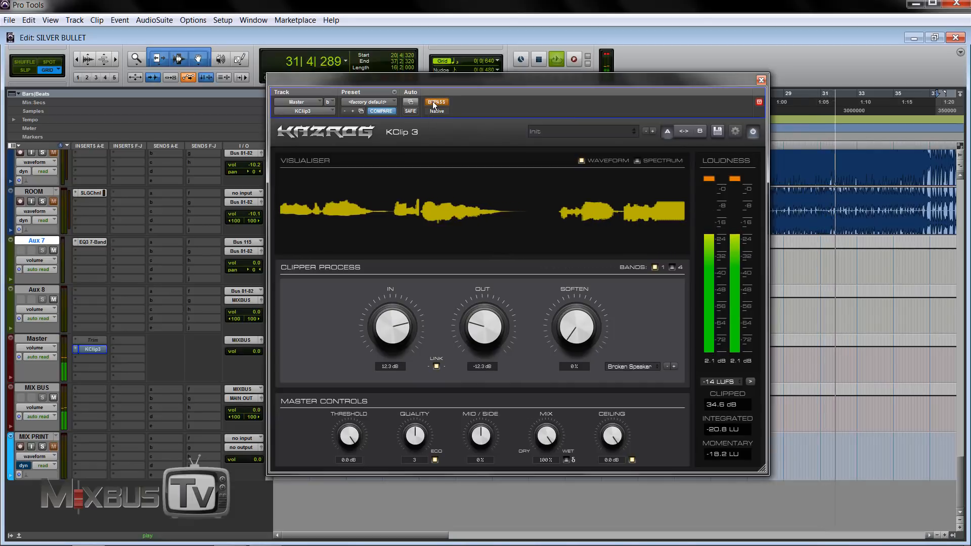
pyautogui.click(433, 102)
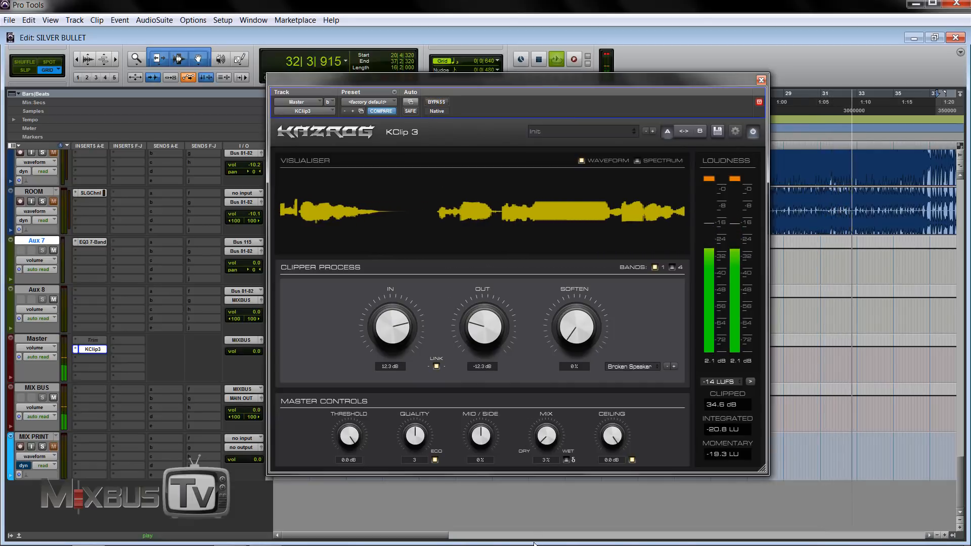
pyautogui.moveTo(542, 433)
pyautogui.mouseDown()
pyautogui.moveTo(542, 445)
pyautogui.moveTo(558, 430)
pyautogui.mouseUp()
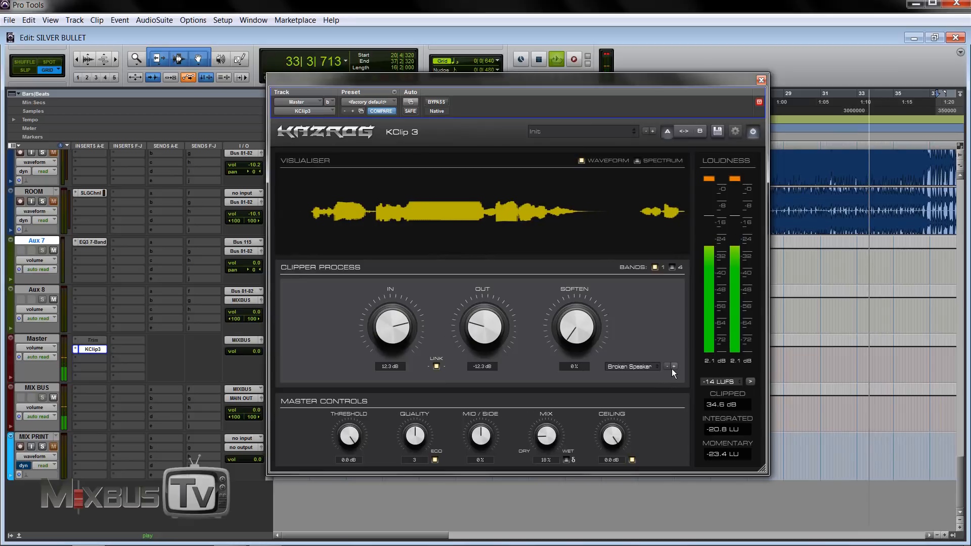
# Step: Unlink the input and output gains, raise the output to -8.7 dB, and compare the result against bypass
pyautogui.click(436, 367)
pyautogui.moveTo(481, 342); pyautogui.dragTo(484, 295)
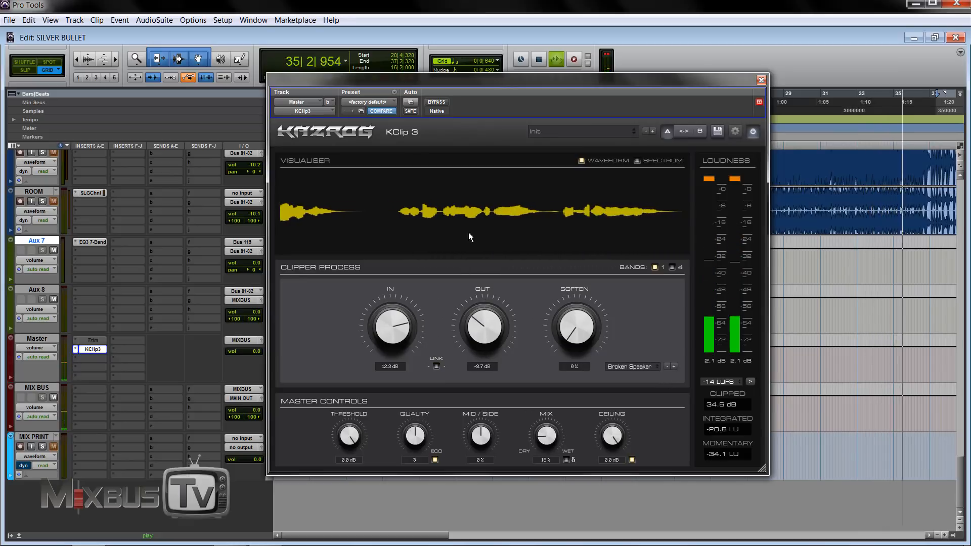
pyautogui.click(439, 103)
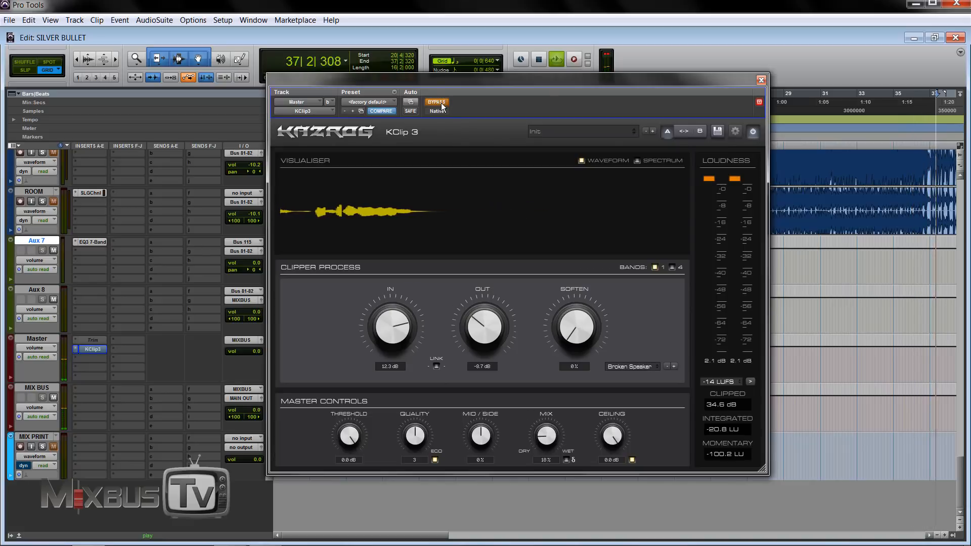
pyautogui.click(441, 102)
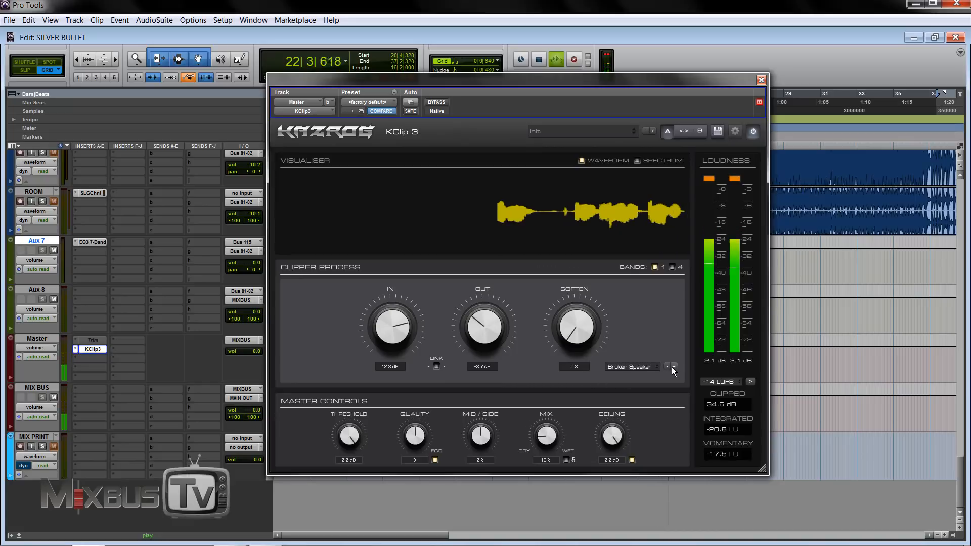
# Step: Lower the Broken Speaker output gain to -9.5 dB, and switch the clipping mode to Smooth
pyautogui.moveTo(486, 329); pyautogui.dragTo(485, 337)
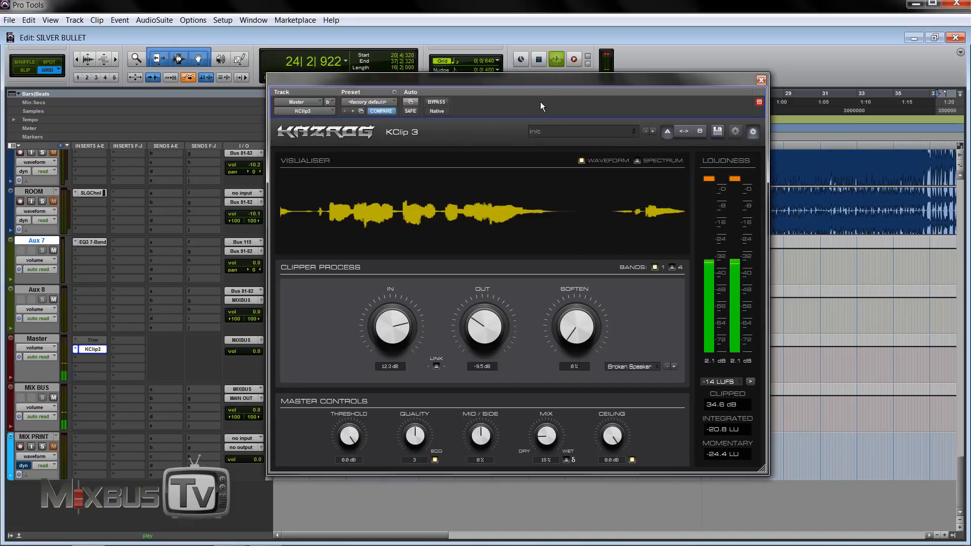
pyautogui.click(621, 366)
pyautogui.click(623, 376)
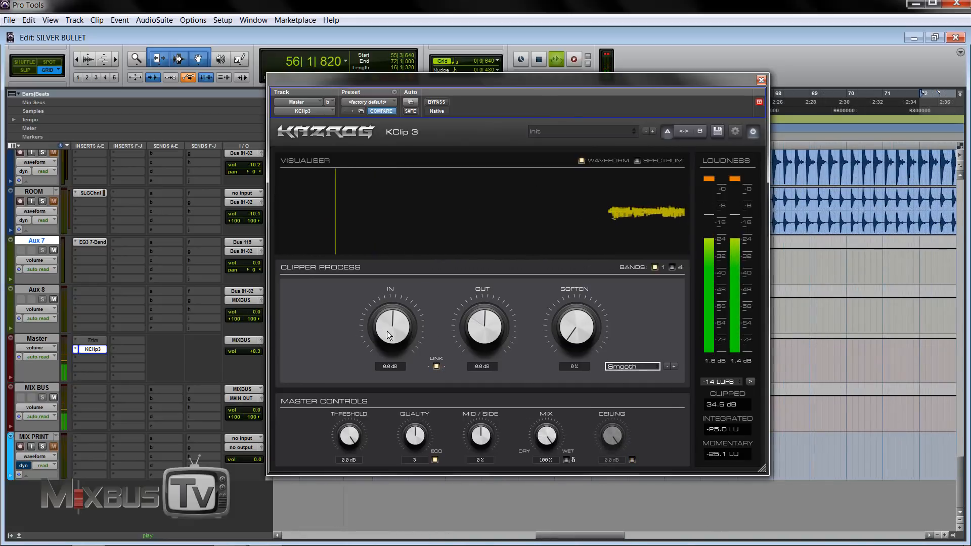
# Step: Raise the linked input gain to 17.2 dB in Smooth mode and compare the result against bypass
pyautogui.moveTo(389, 331); pyautogui.dragTo(403, 149)
pyautogui.click(436, 103)
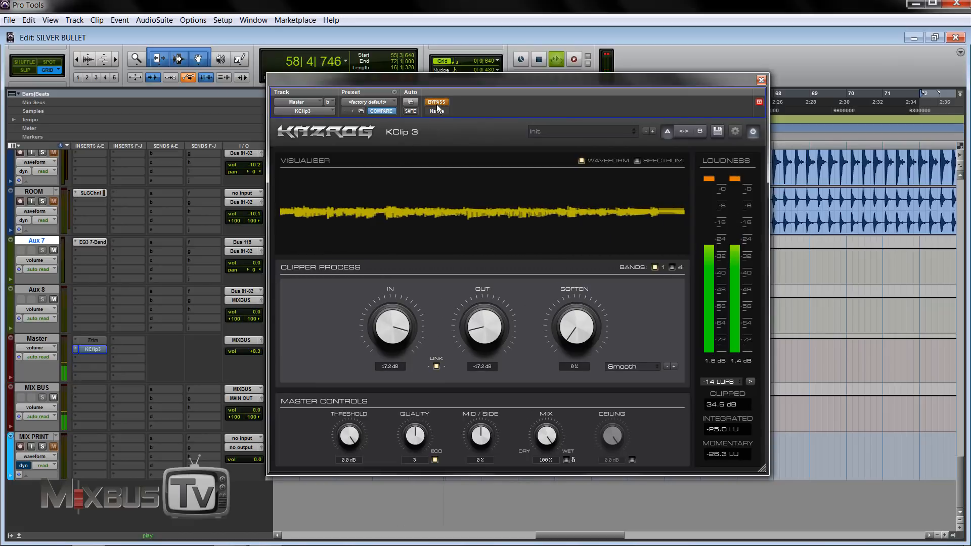
pyautogui.click(437, 103)
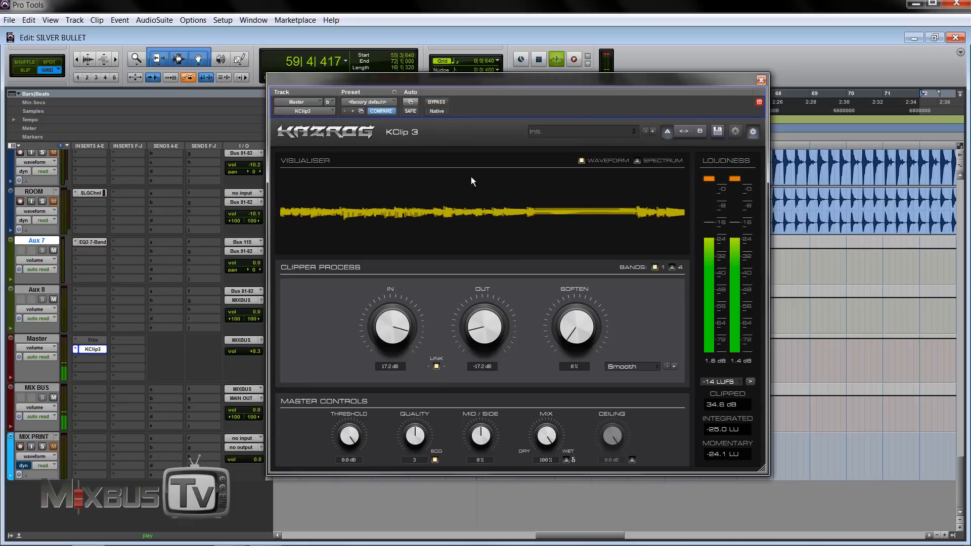
# Step: Switch the clipping mode to Crisp and compare it against bypass
pyautogui.click(672, 366)
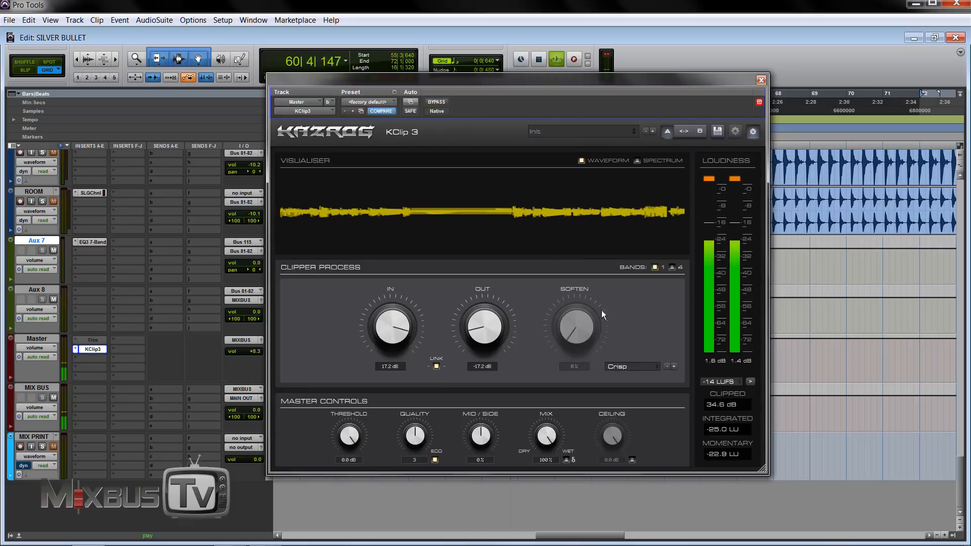
pyautogui.click(438, 104)
pyautogui.click(438, 104)
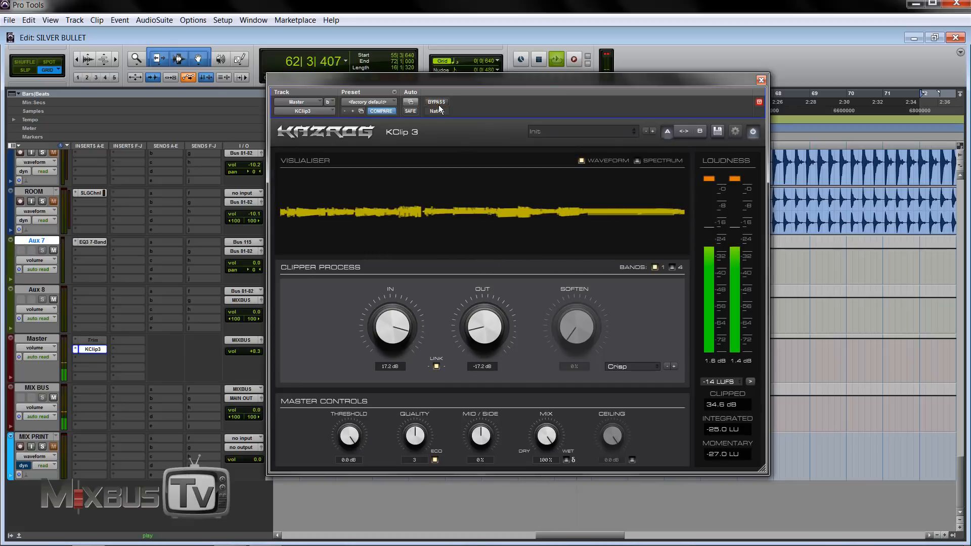
# Step: Switch to Tube mode and set 100% Soften and 20.0 dB linked input gain
pyautogui.click(674, 366)
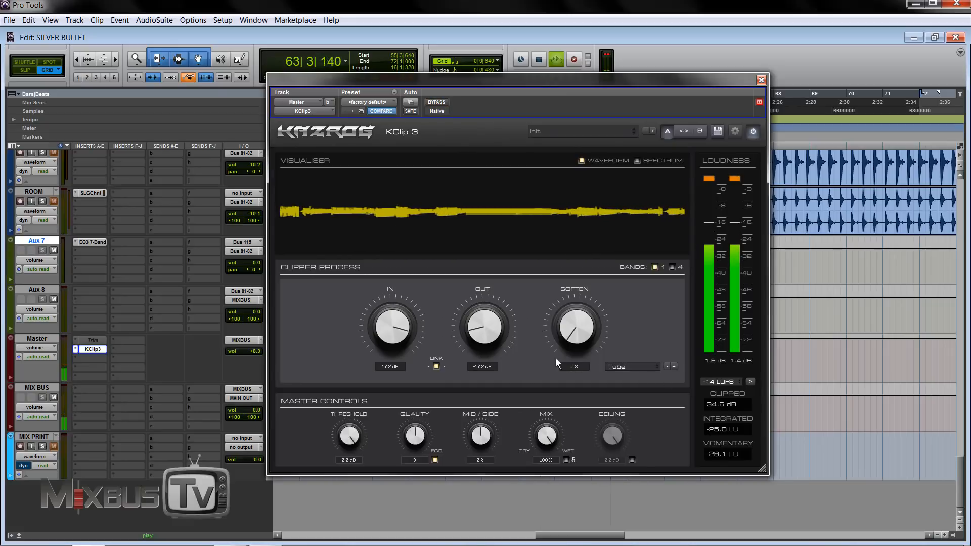
pyautogui.moveTo(594, 107); pyautogui.dragTo(591, 100)
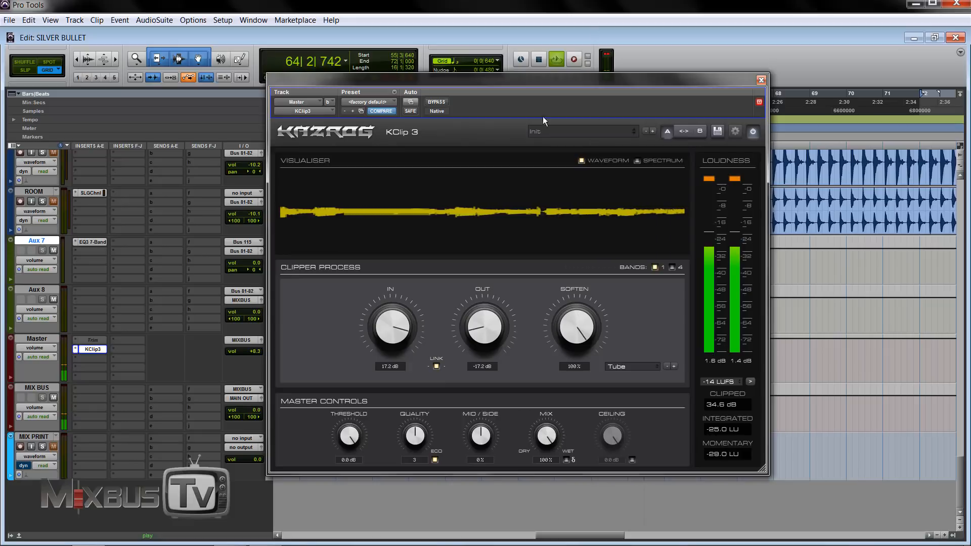
pyautogui.moveTo(398, 306); pyautogui.dragTo(401, 289)
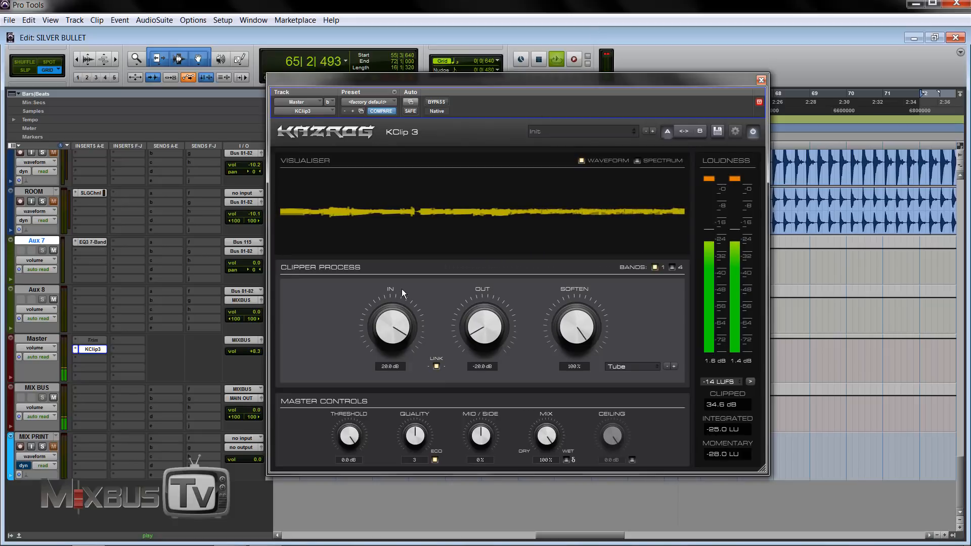
# Step: Unlink the input and output gains, raise the output to -17.6 dB, and compare Tube mode against bypass
pyautogui.click(437, 366)
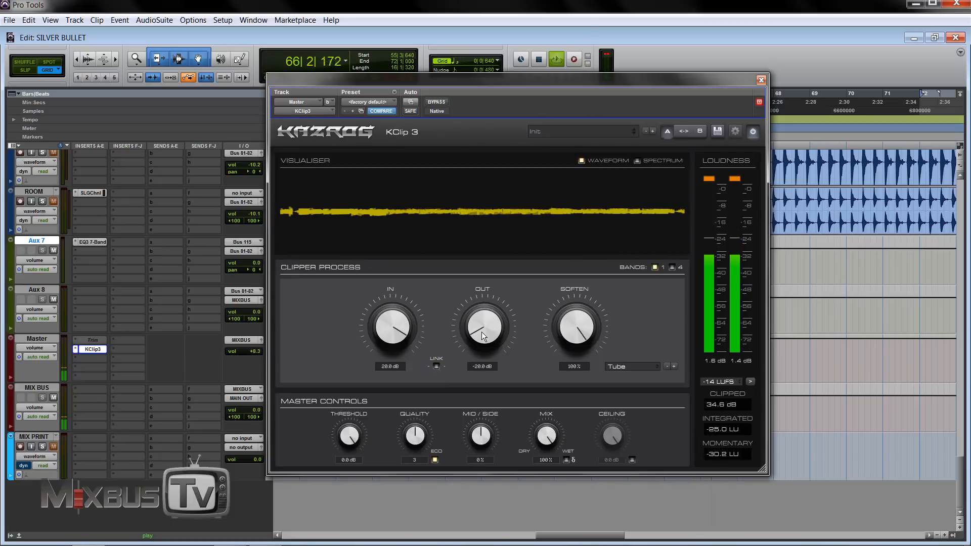
pyautogui.moveTo(483, 322); pyautogui.dragTo(483, 305)
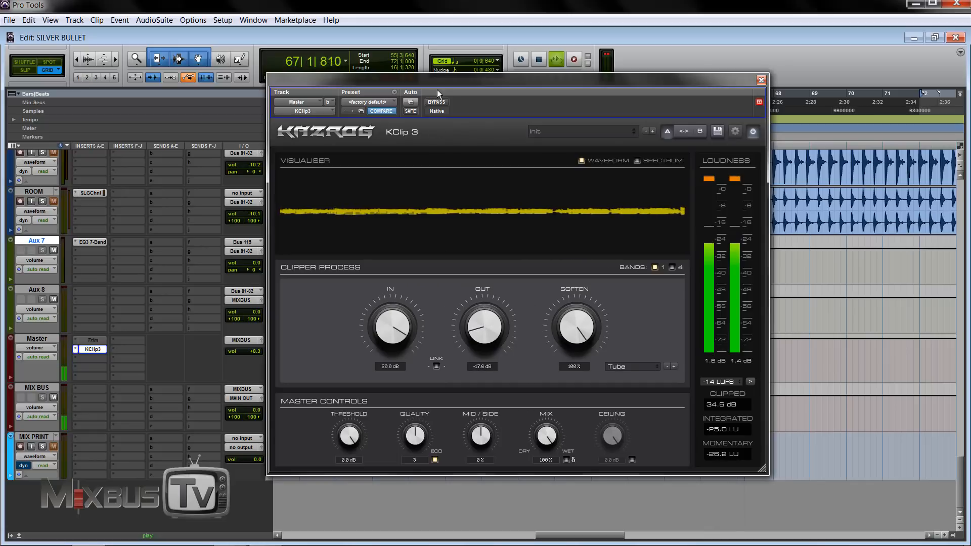
pyautogui.click(436, 102)
pyautogui.click(435, 105)
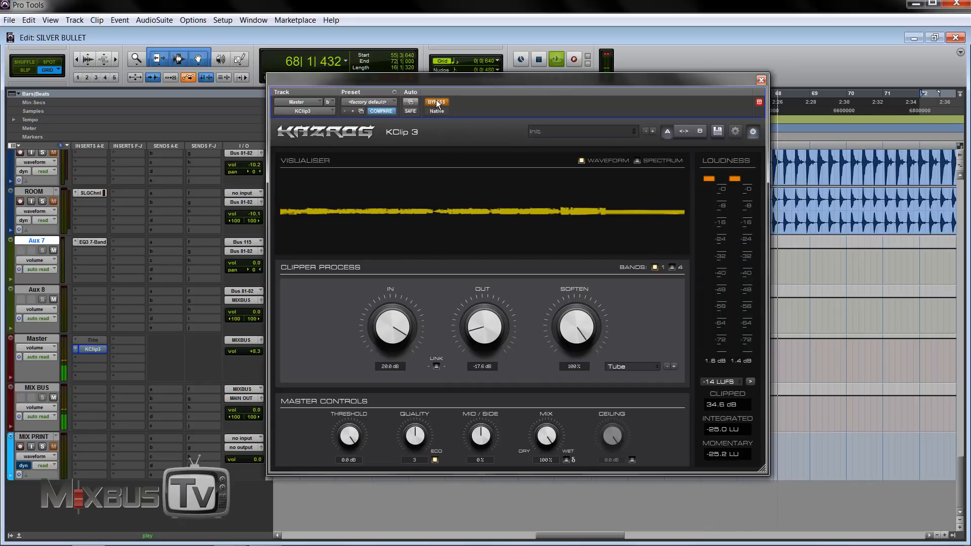
# Step: Raise the Tube output gain to -14.8 dB and lower Soften to 0%
pyautogui.moveTo(482, 326); pyautogui.dragTo(480, 293)
pyautogui.moveTo(484, 328); pyautogui.dragTo(484, 335)
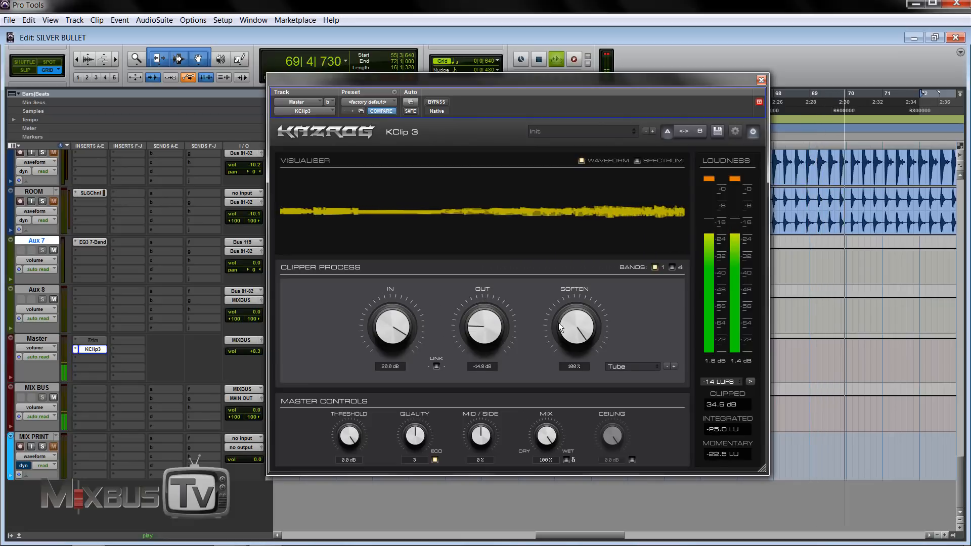
pyautogui.moveTo(576, 326); pyautogui.dragTo(575, 397)
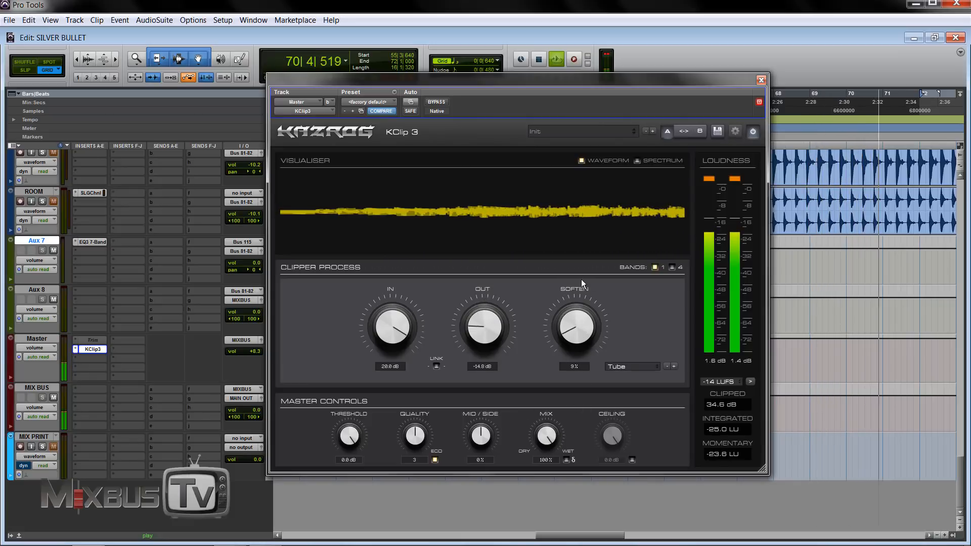
pyautogui.moveTo(576, 323); pyautogui.dragTo(577, 349)
# Step: Switch to Tape mode at -15.6 dB output, 52% Soften and 48% master mix, and compare it against bypass
pyautogui.click(674, 367)
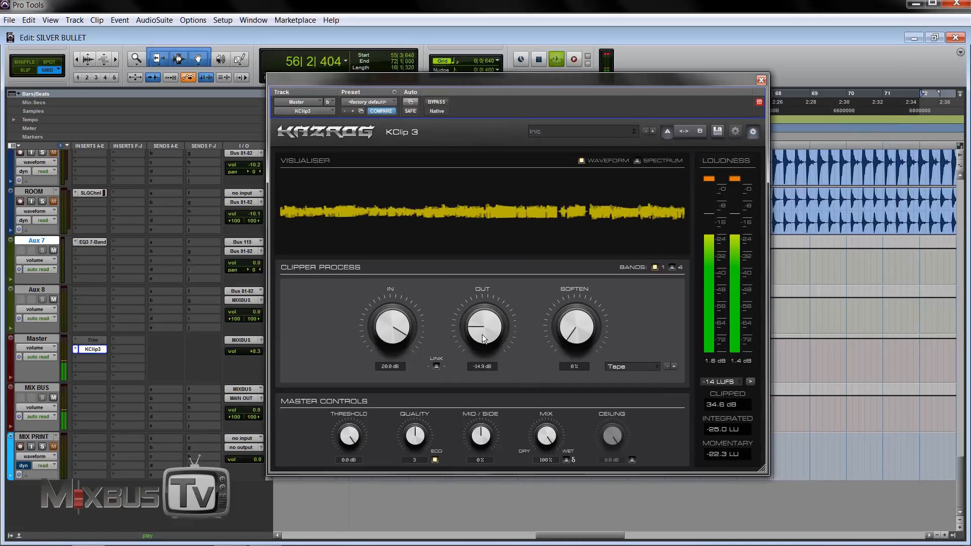
pyautogui.moveTo(479, 329); pyautogui.dragTo(481, 334)
pyautogui.moveTo(573, 323); pyautogui.dragTo(581, 181)
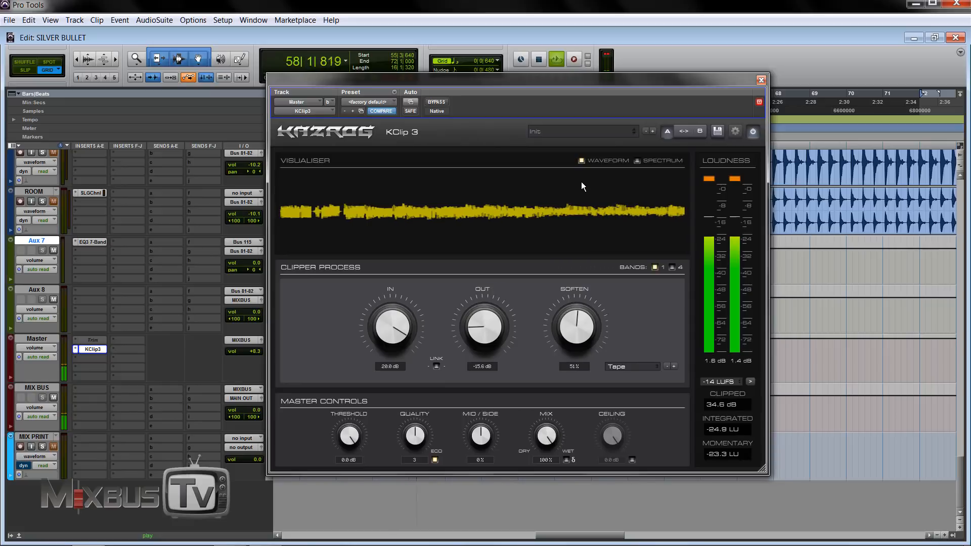
pyautogui.moveTo(546, 434); pyautogui.dragTo(540, 449)
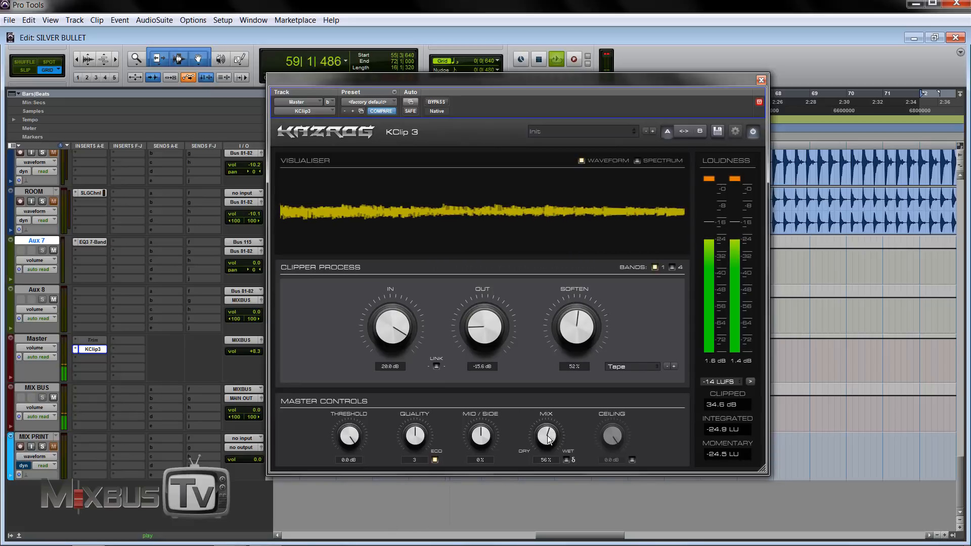
pyautogui.click(438, 101)
pyautogui.click(438, 101)
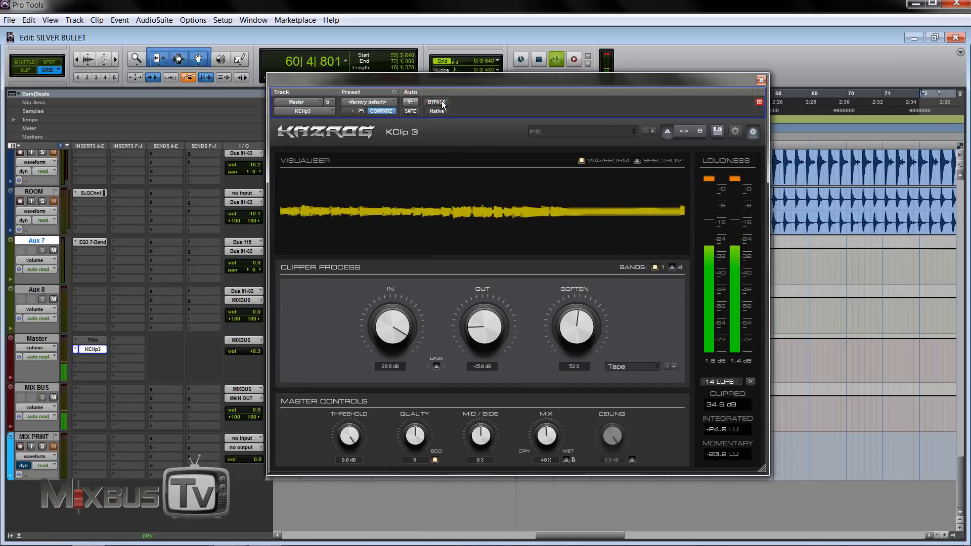
# Step: Raise the Tape master mix to 72%, compare it against bypass, and set Soften to 100%
pyautogui.moveTo(551, 440); pyautogui.dragTo(551, 430)
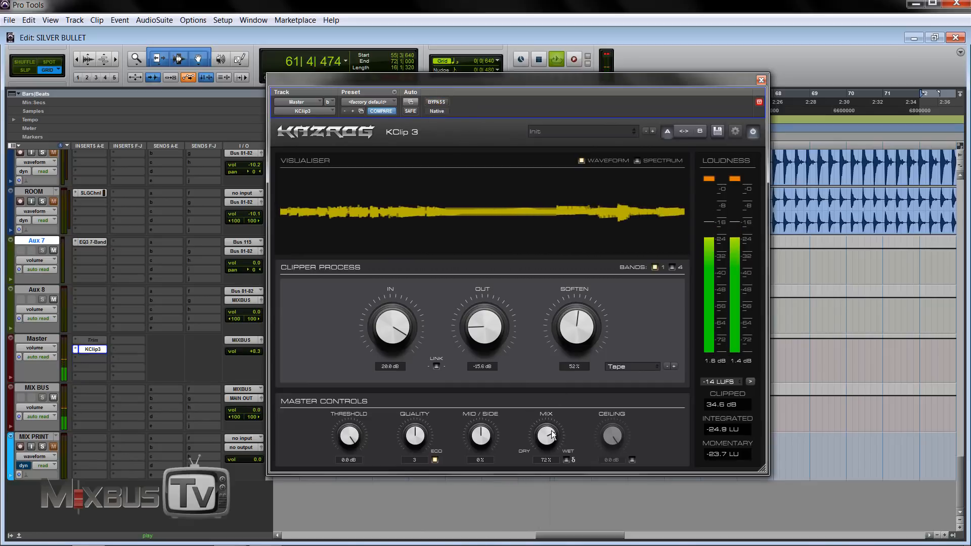
pyautogui.click(435, 101)
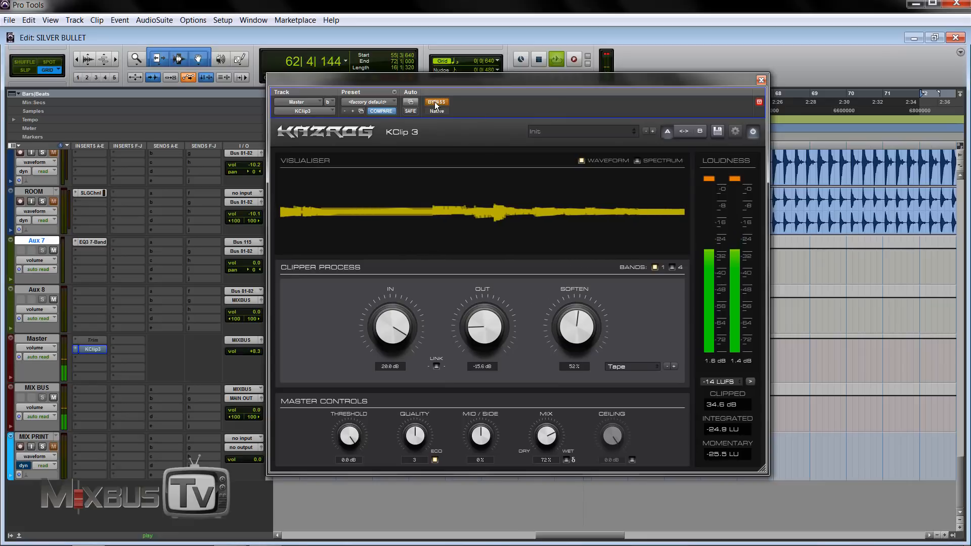
pyautogui.click(435, 102)
pyautogui.moveTo(568, 339); pyautogui.dragTo(563, 320)
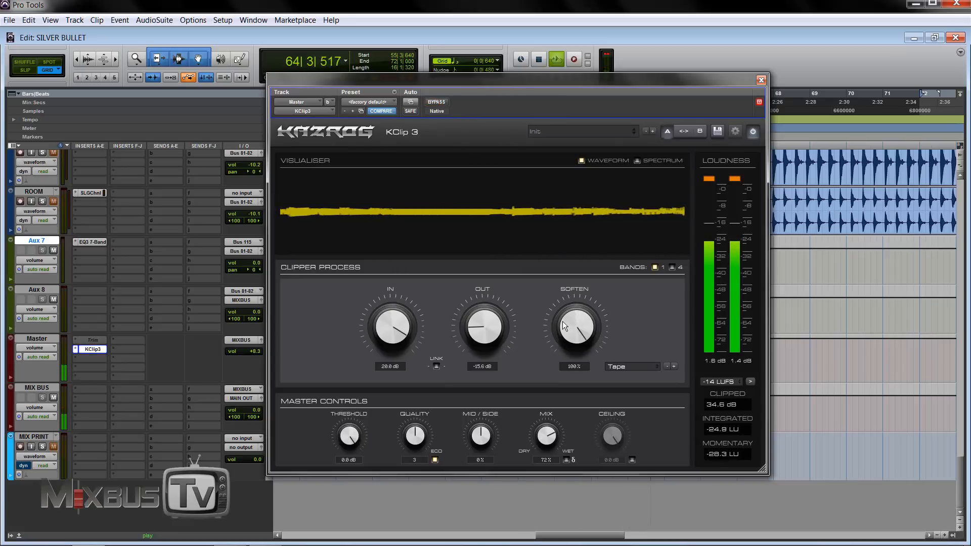
# Step: Switch to Germanium mode and set 76% Soften, -12.2 dB output gain and 100% master mix
pyautogui.click(673, 365)
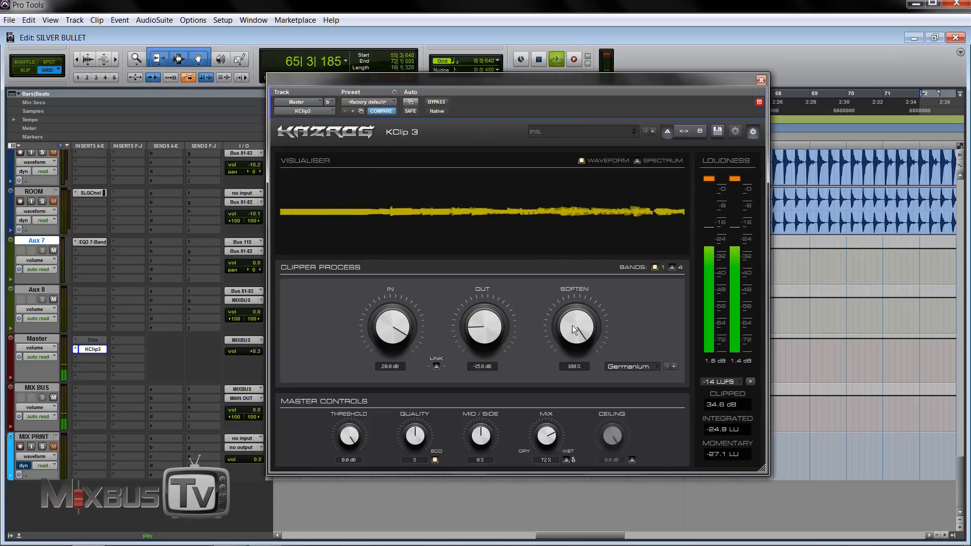
pyautogui.scroll(-1, 578, 325)
pyautogui.scroll(-1, 579, 323)
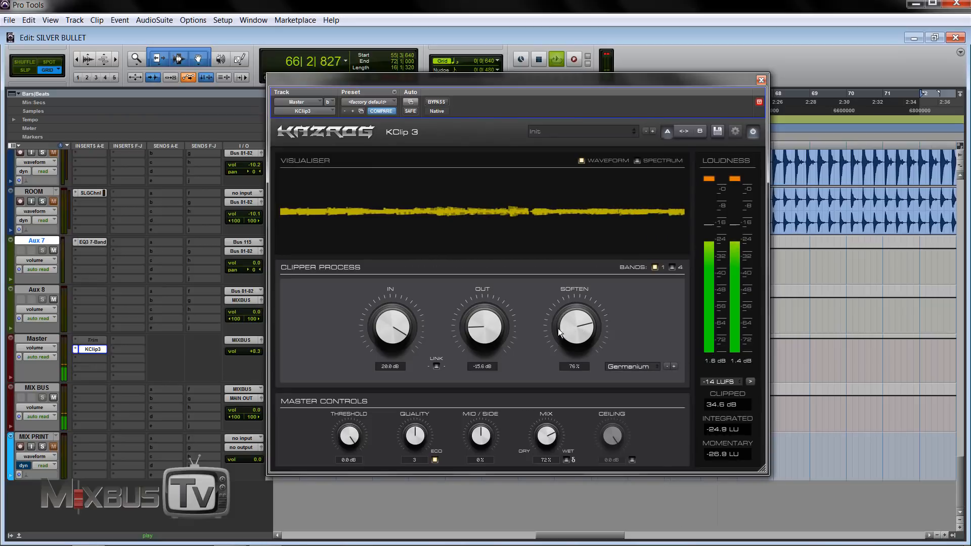
pyautogui.scroll(2, 478, 324)
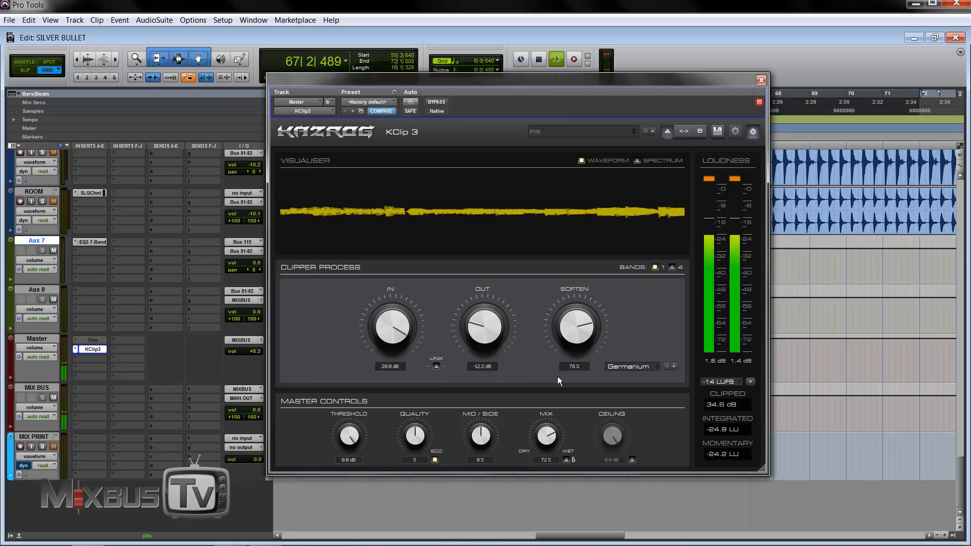
pyautogui.scroll(3, 546, 436)
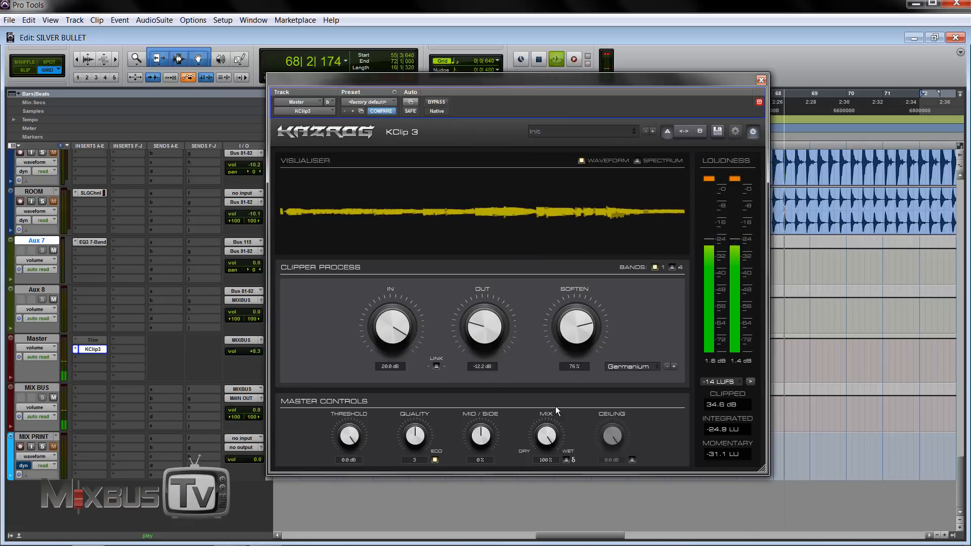
# Step: Audition Germanium at 0% Soften, then set Soften to 48% and reduce the master mix to 32%
pyautogui.scroll(-5, 569, 331)
pyautogui.scroll(7, 570, 334)
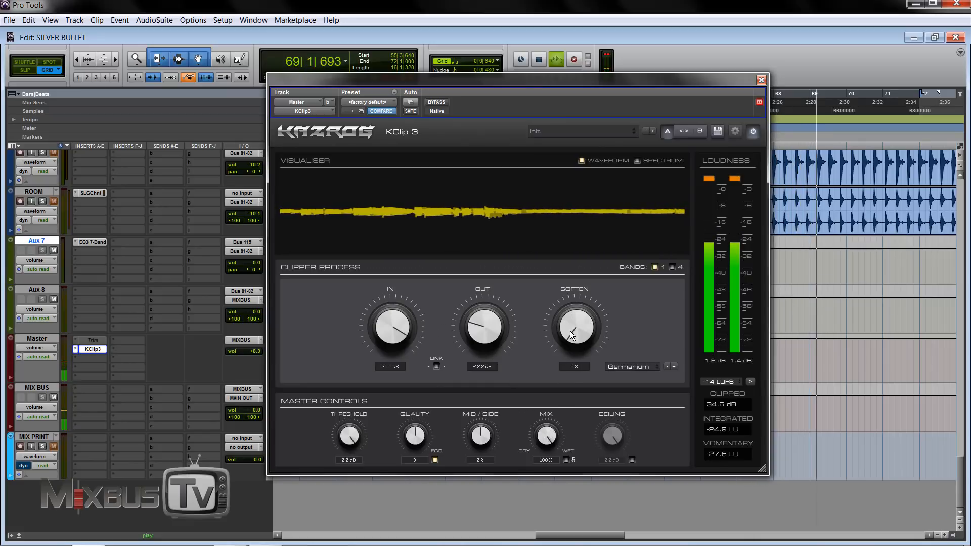
pyautogui.scroll(-4, 570, 332)
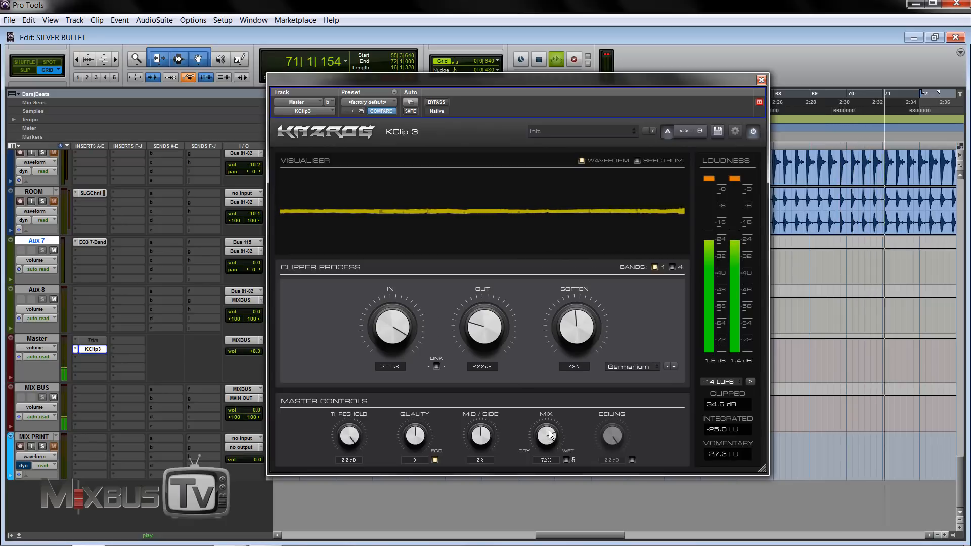
pyautogui.scroll(-4, 551, 434)
pyautogui.scroll(-1, 550, 436)
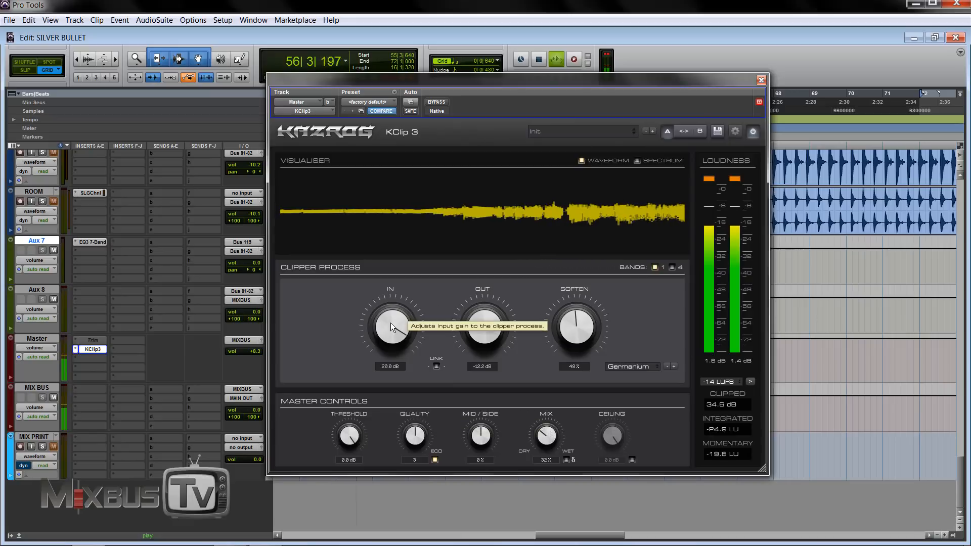
# Step: Try Germanium at 16.6 dB input gain, restore the input to 20.0 dB, and raise the master mix to 88%
pyautogui.scroll(-3, 391, 324)
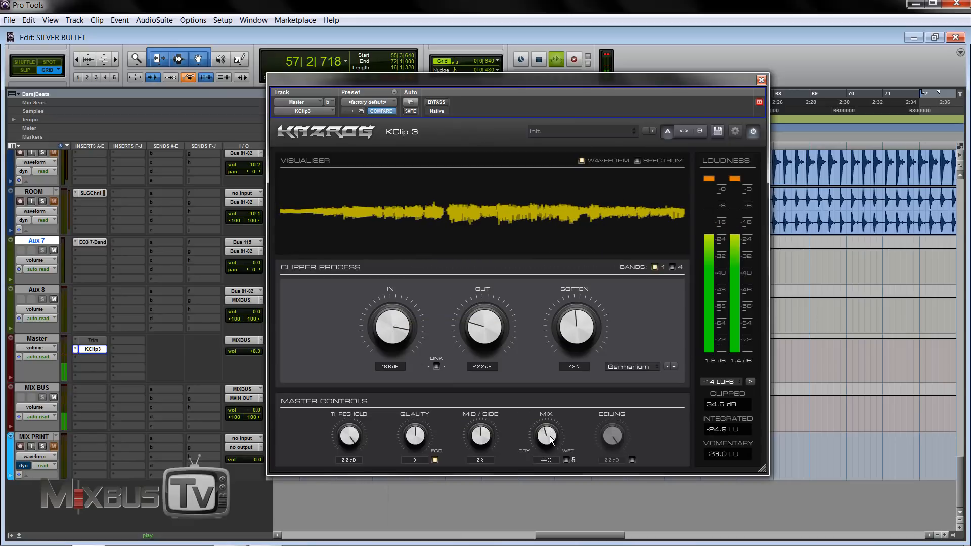
pyautogui.scroll(2, 551, 436)
pyautogui.scroll(3, 404, 322)
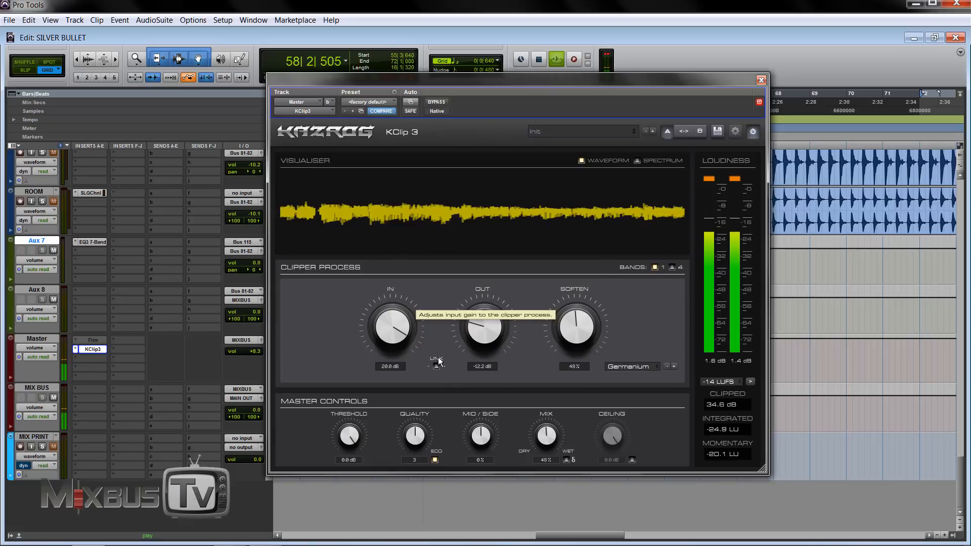
pyautogui.scroll(2, 544, 441)
pyautogui.scroll(3, 544, 439)
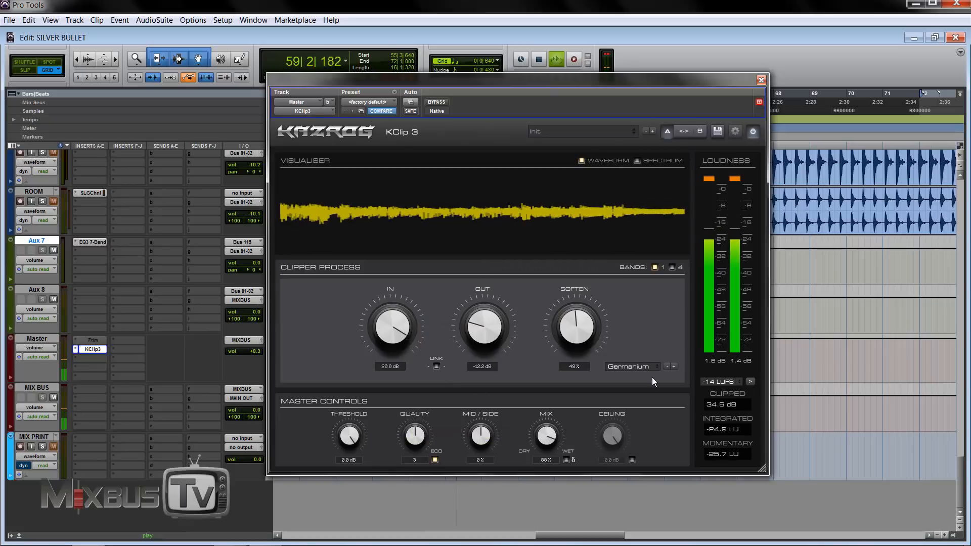
# Step: Switch to Silicon mode and lower the master mix to 48% and the input gain to 11.5 dB
pyautogui.click(673, 366)
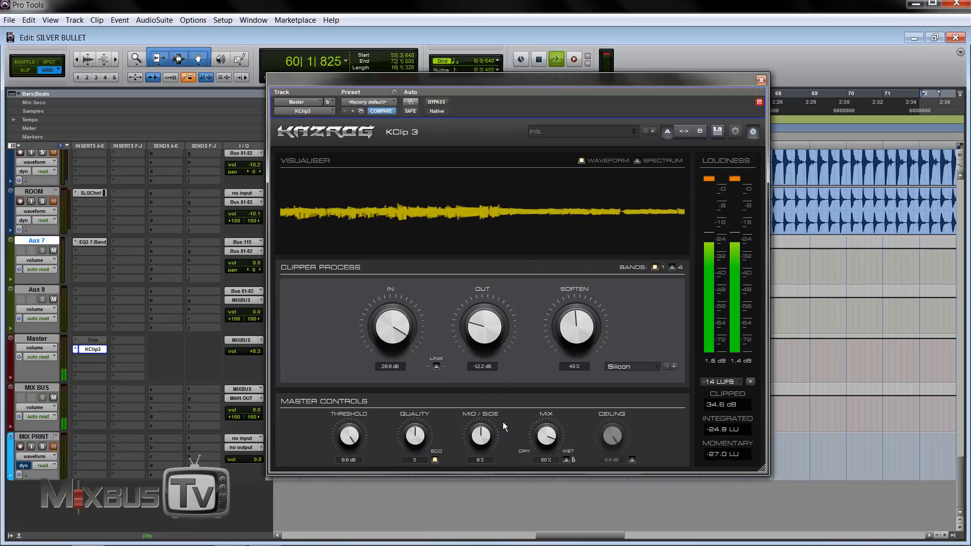
pyautogui.scroll(-3, 541, 438)
pyautogui.scroll(-3, 543, 437)
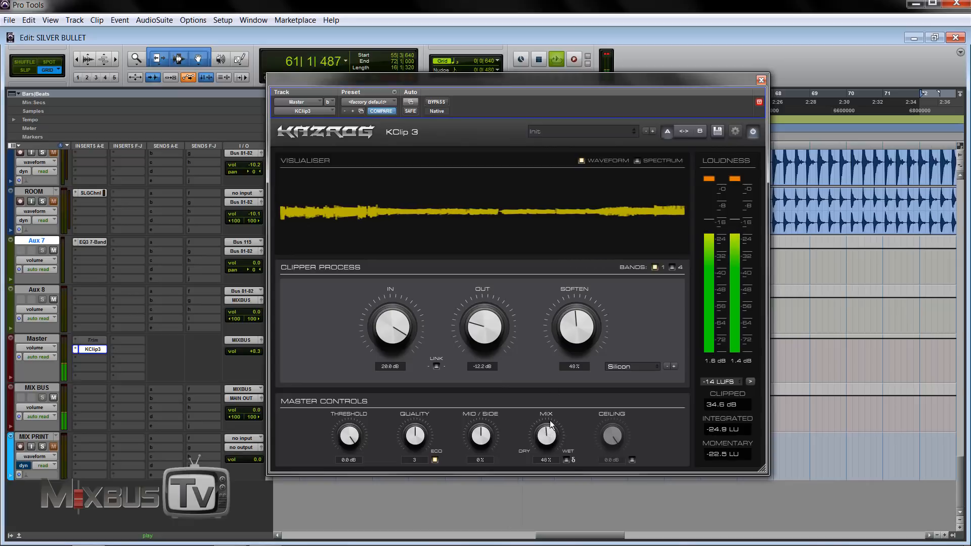
pyautogui.scroll(-3, 396, 324)
pyautogui.scroll(-2, 396, 325)
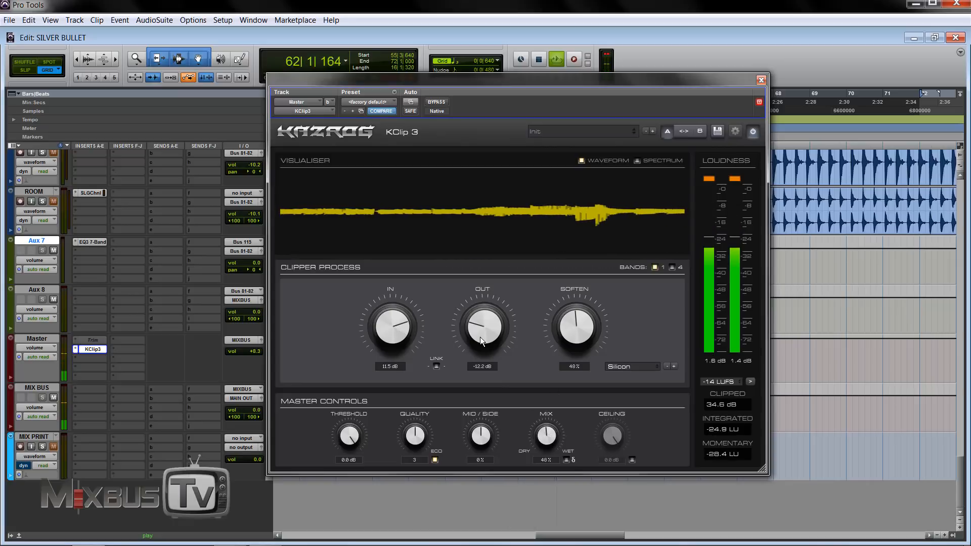
# Step: Rebalance the Silicon gains to 4.7 dB input and -3.7 dB output
pyautogui.scroll(3, 480, 335)
pyautogui.scroll(-2, 390, 324)
pyautogui.scroll(-1, 390, 324)
pyautogui.scroll(2, 463, 324)
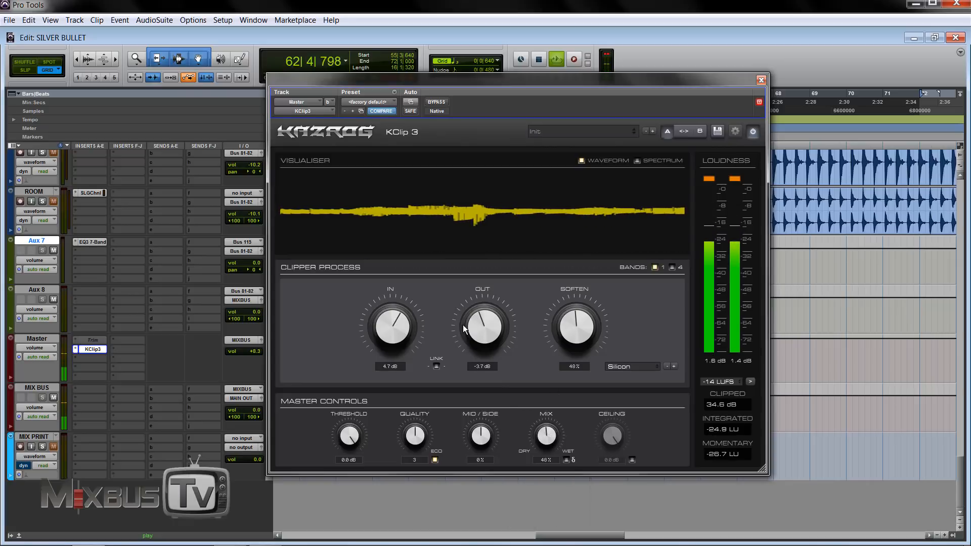
# Step: Audition Silicon at 100% mix, raise Soften to 100%, and bring the master mix down to 44%
pyautogui.scroll(8, 544, 438)
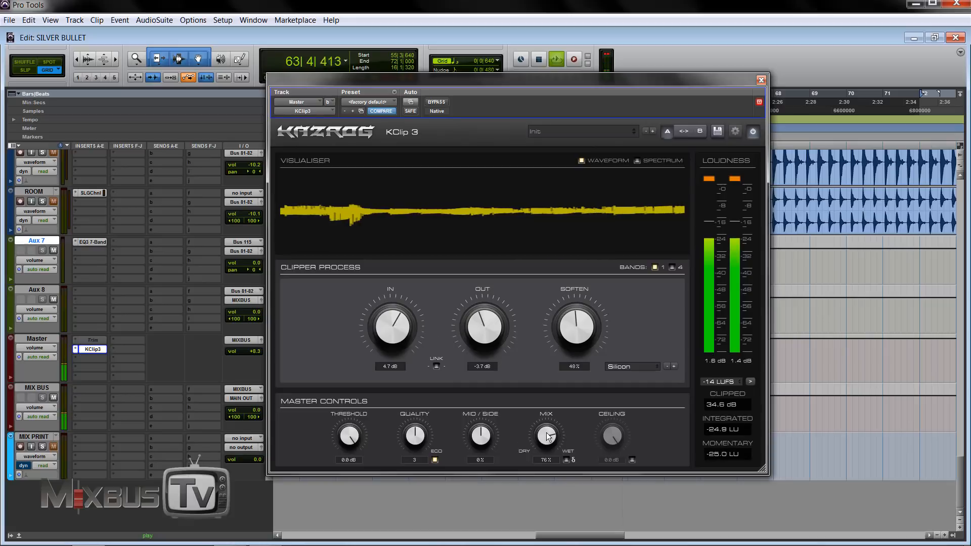
pyautogui.scroll(8, 571, 331)
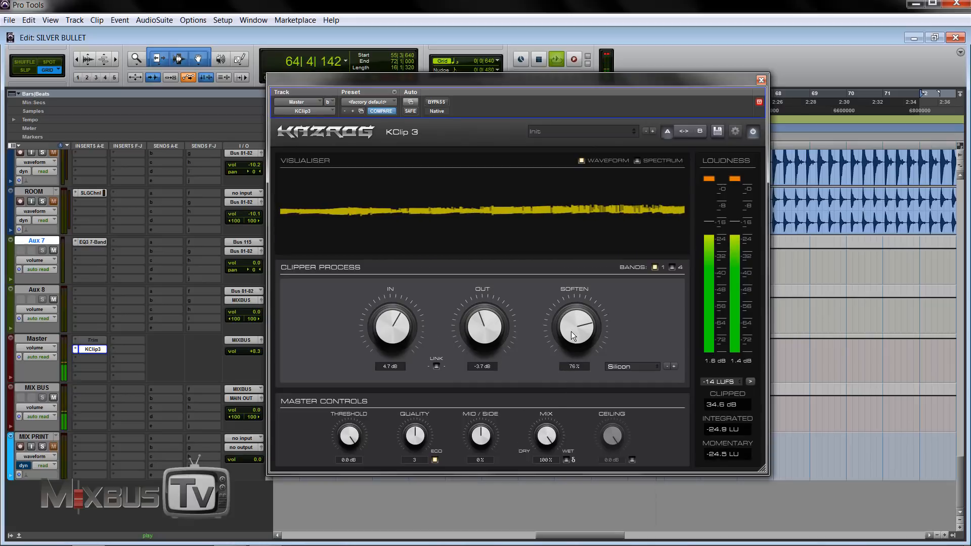
pyautogui.scroll(-8, 549, 434)
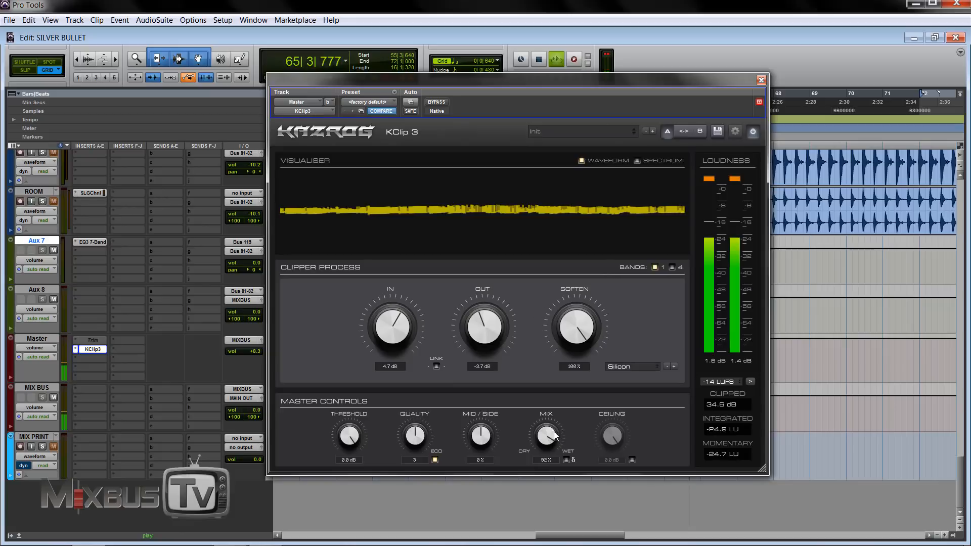
pyautogui.scroll(-1, 550, 434)
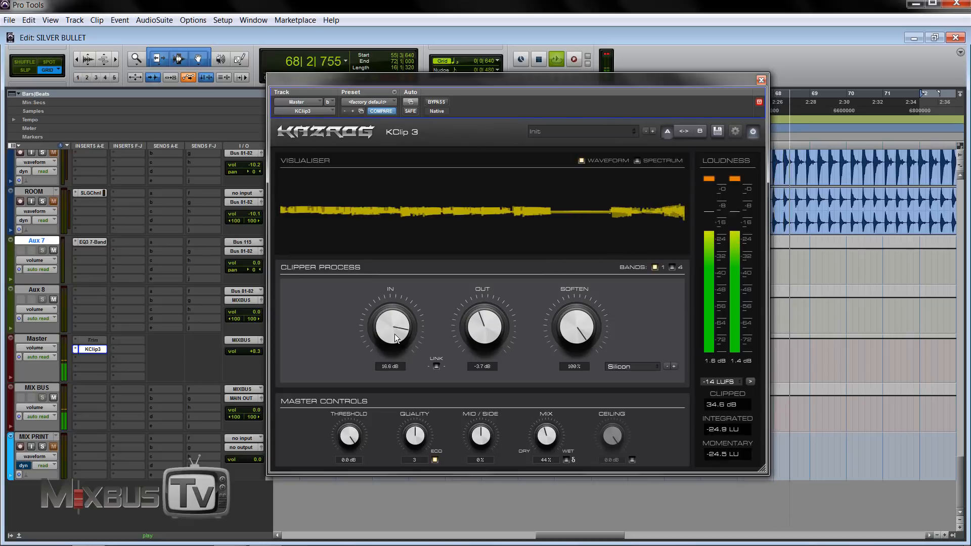
# Step: Drive Silicon's input gain to 24.0 dB and lower the output gain to -12.2 dB
pyautogui.scroll(10, 394, 331)
pyautogui.scroll(-2, 490, 320)
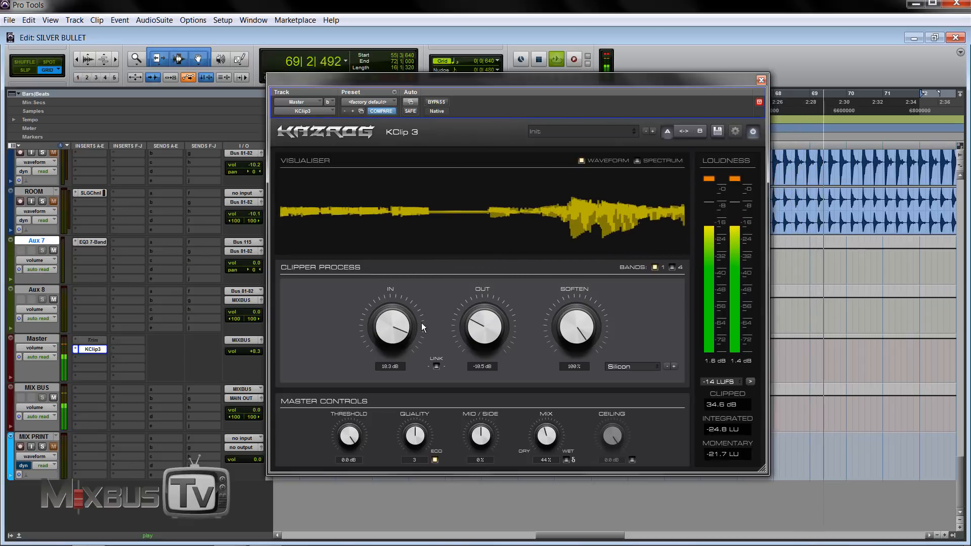
pyautogui.scroll(2, 398, 328)
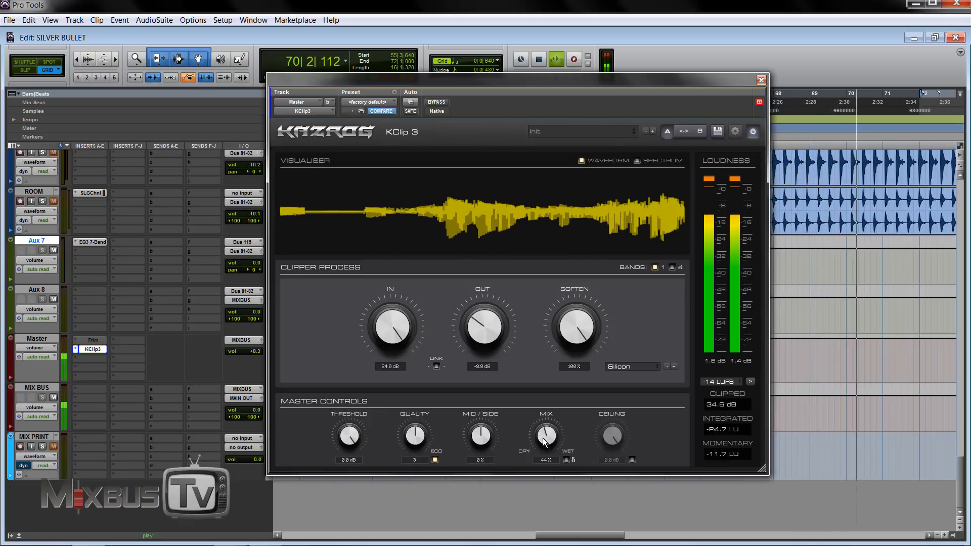
pyautogui.scroll(1, 480, 328)
pyautogui.scroll(-2, 479, 323)
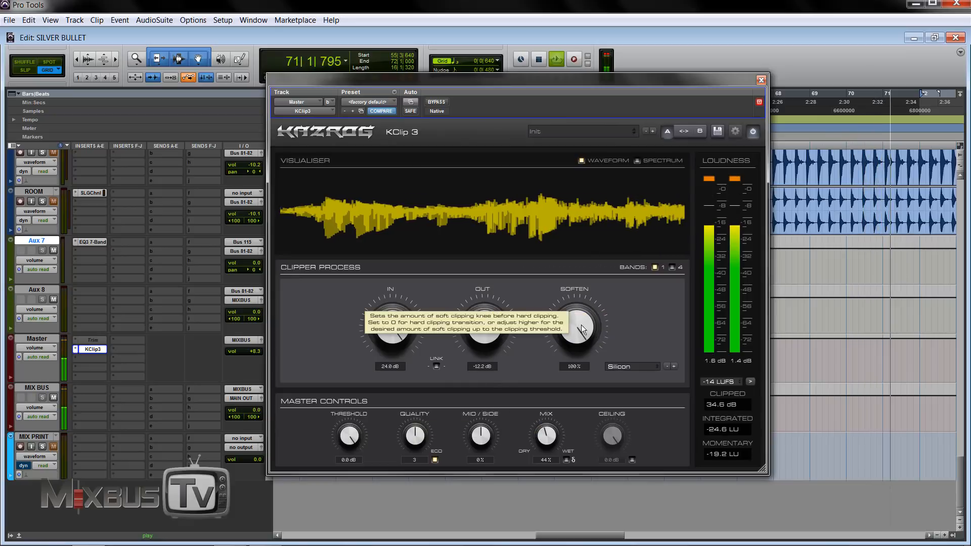
# Step: Audition Silicon at 0% Soften, then restore Soften to 100%
pyautogui.scroll(-3, 578, 325)
pyautogui.scroll(1, 574, 325)
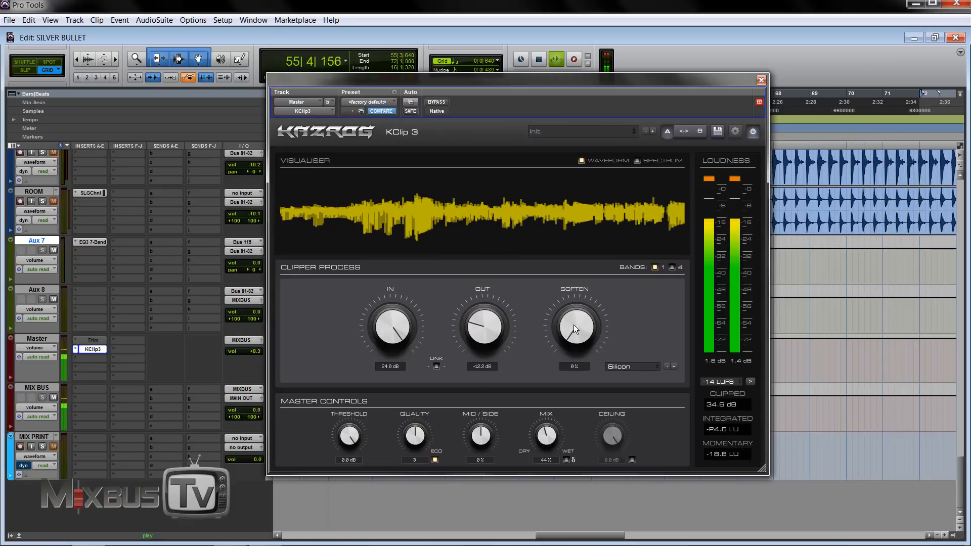
pyautogui.scroll(16, 572, 334)
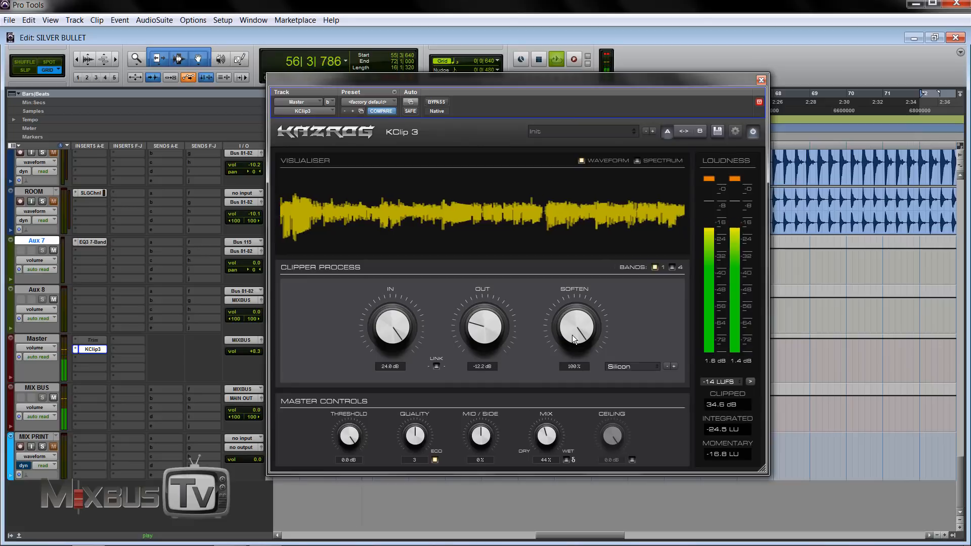
# Step: Switch the clipping mode to Guitar Amp and lower the output gain to -15.6 dB
pyautogui.click(673, 366)
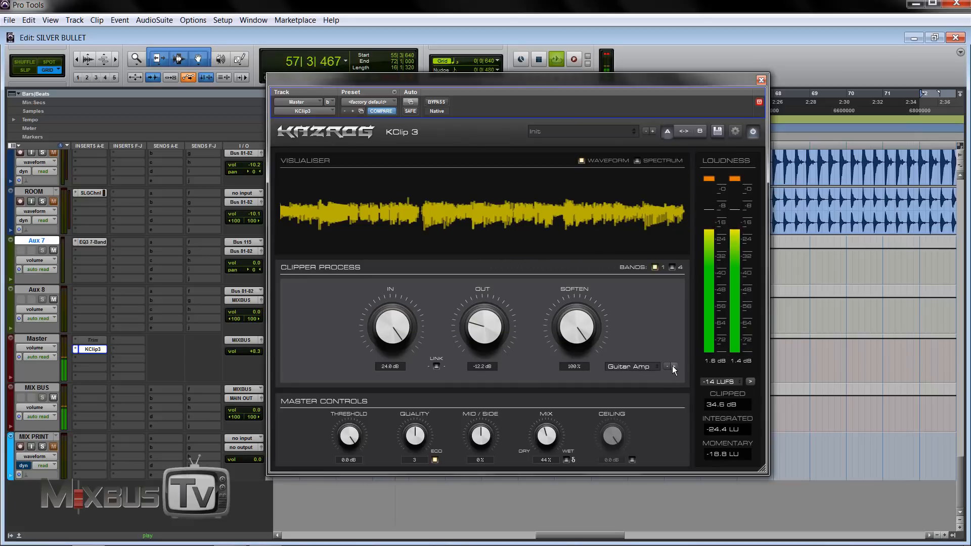
pyautogui.scroll(-5, 474, 325)
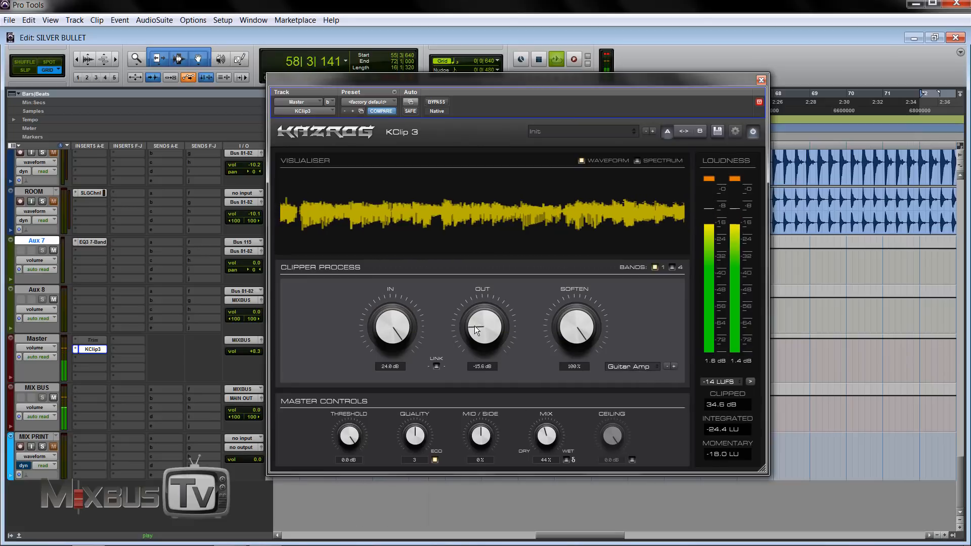
# Step: Compare Guitar Amp at 0% and 100% Soften, then raise the master mix to 100%
pyautogui.scroll(-10, 572, 340)
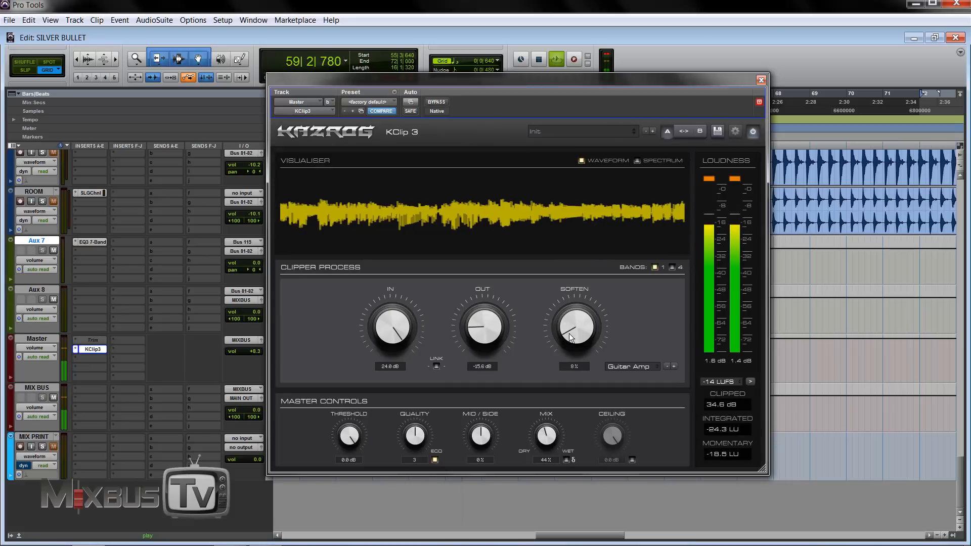
pyautogui.scroll(-6, 571, 339)
pyautogui.scroll(16, 571, 339)
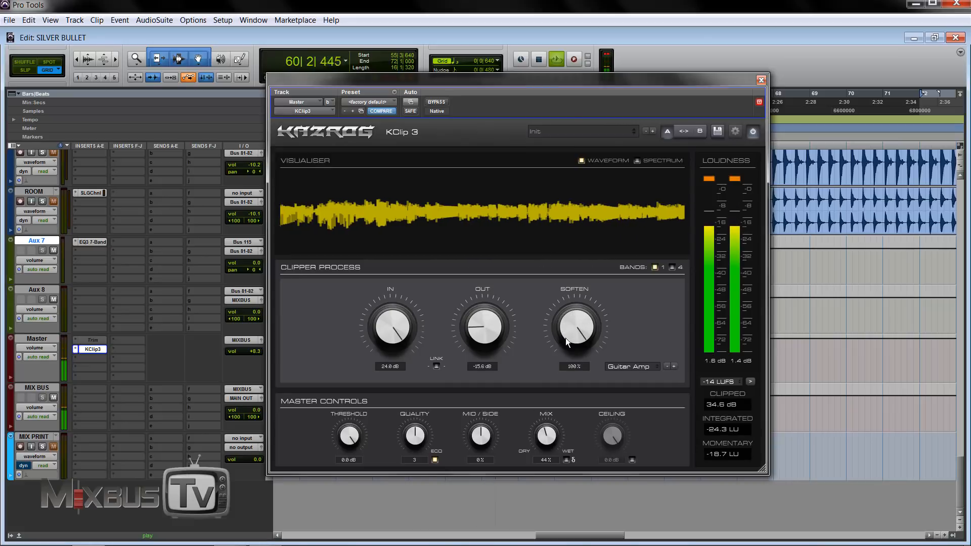
pyautogui.scroll(12, 547, 433)
pyautogui.scroll(5, 549, 432)
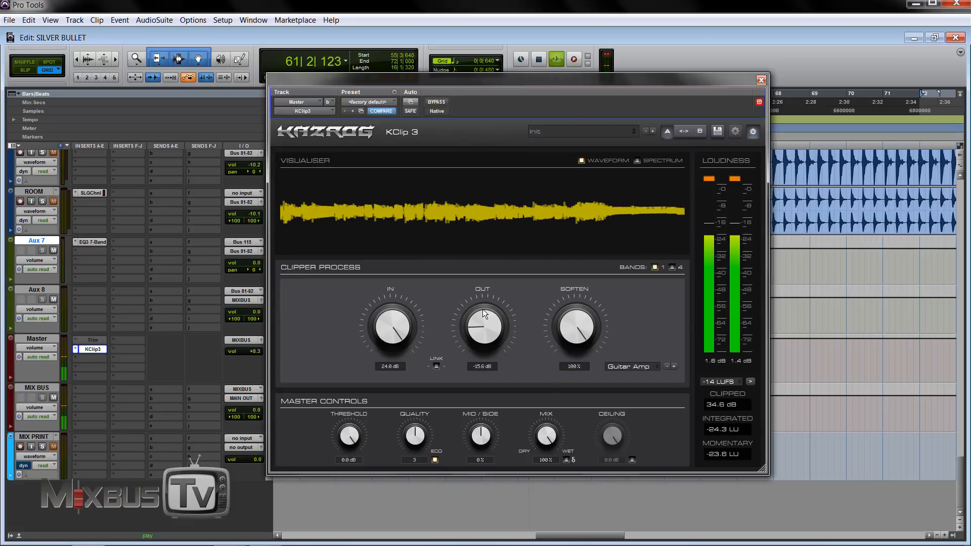
# Step: Switch to Broken Speaker, try adjusting the gains linked, then unlink them and set 24.0 dB input and -12.1 dB output
pyautogui.click(675, 366)
pyautogui.click(436, 366)
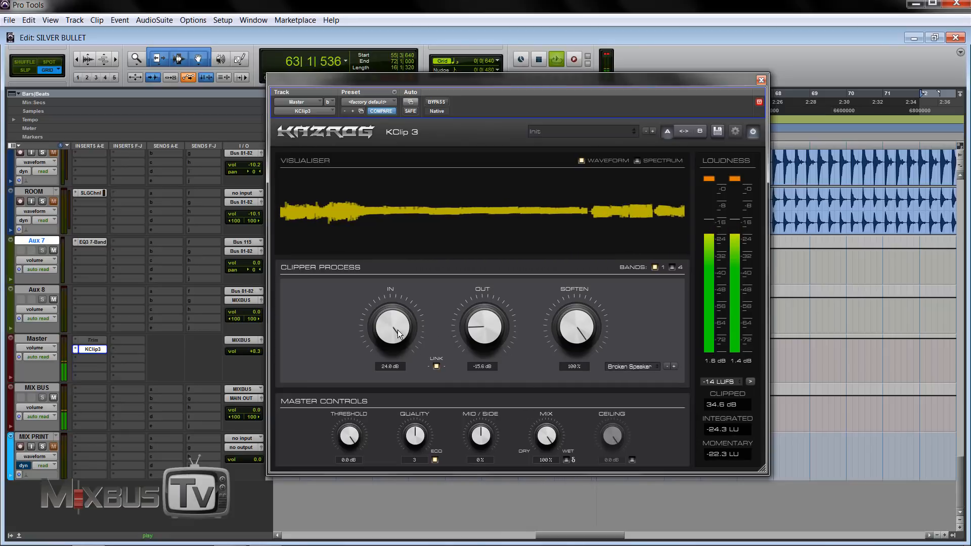
pyautogui.scroll(-7, 398, 333)
pyautogui.scroll(7, 398, 332)
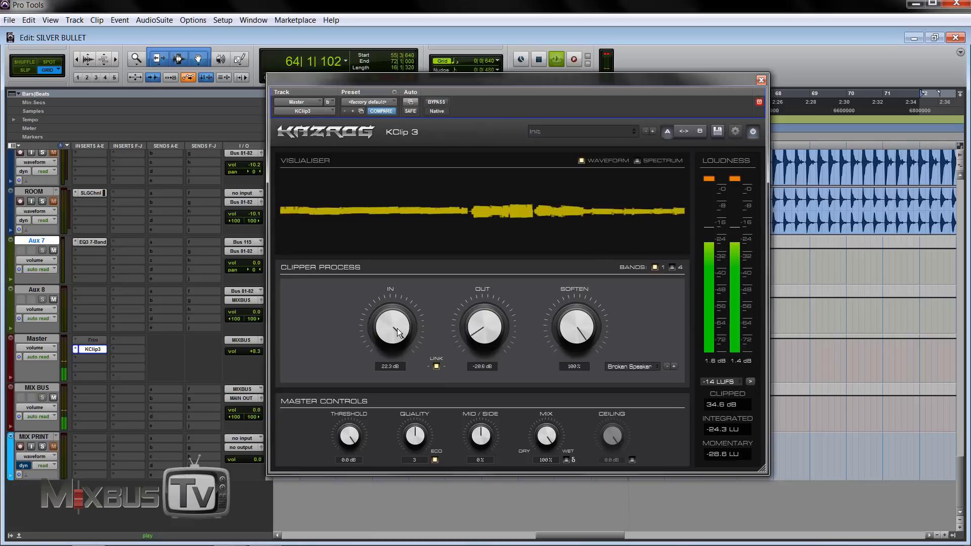
pyautogui.click(438, 366)
pyautogui.scroll(12, 477, 338)
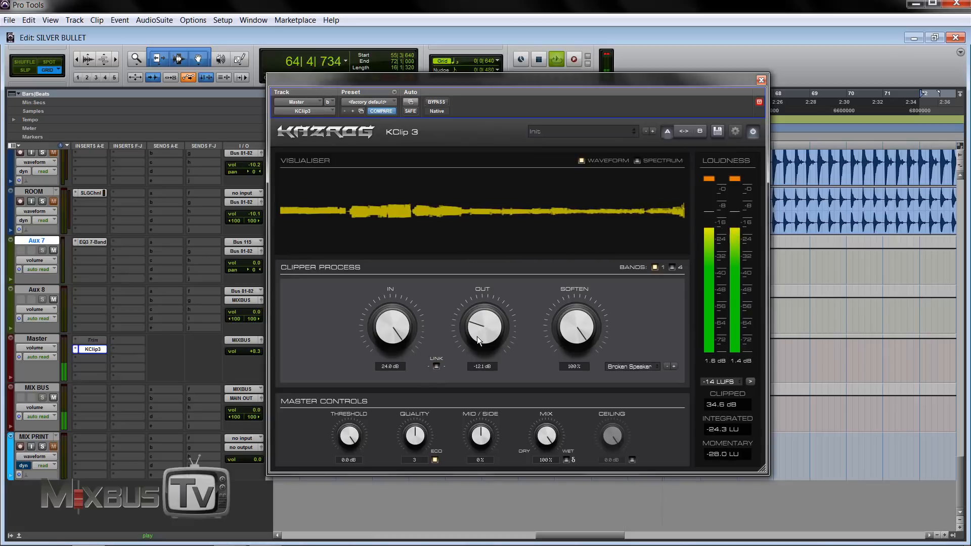
# Step: Compare Broken Speaker against bypass and lower the output gain to -15.5 dB
pyautogui.click(435, 103)
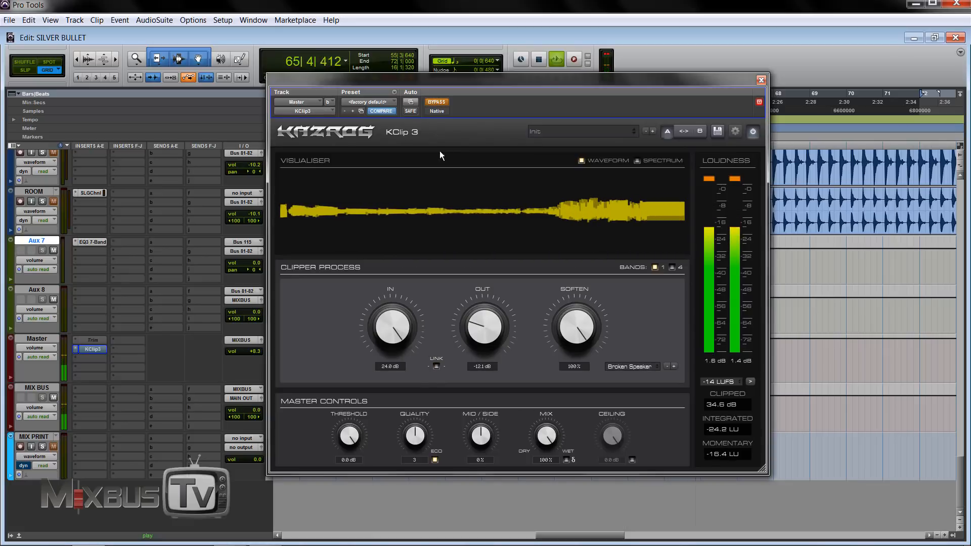
pyautogui.scroll(-3, 475, 332)
pyautogui.click(433, 102)
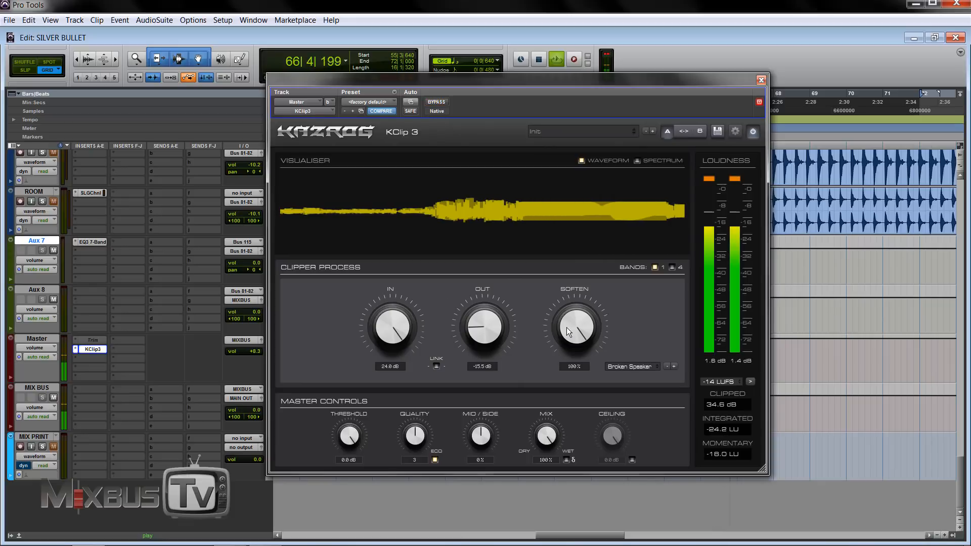
# Step: Audition Broken Speaker at 0% Soften, then raise Soften to 80%
pyautogui.scroll(-5, 568, 334)
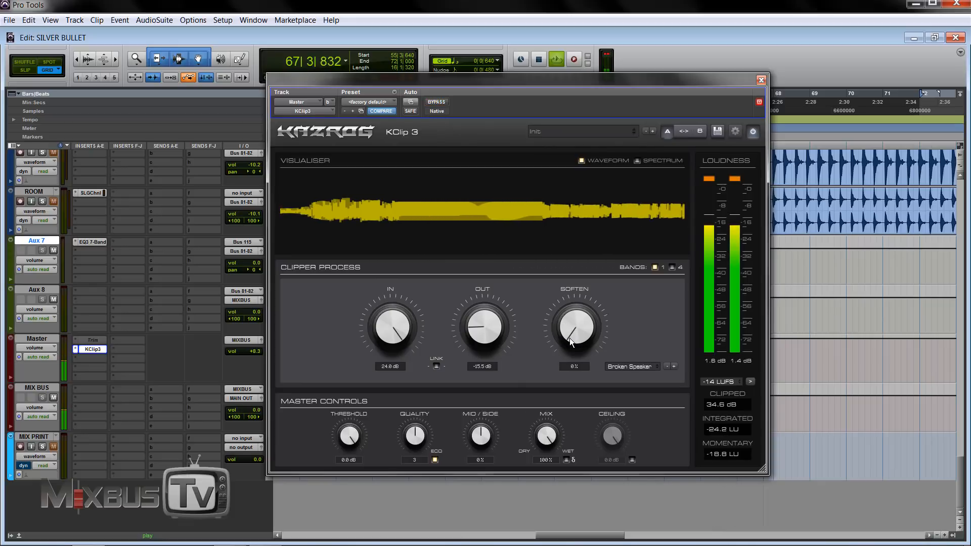
pyautogui.scroll(3, 569, 337)
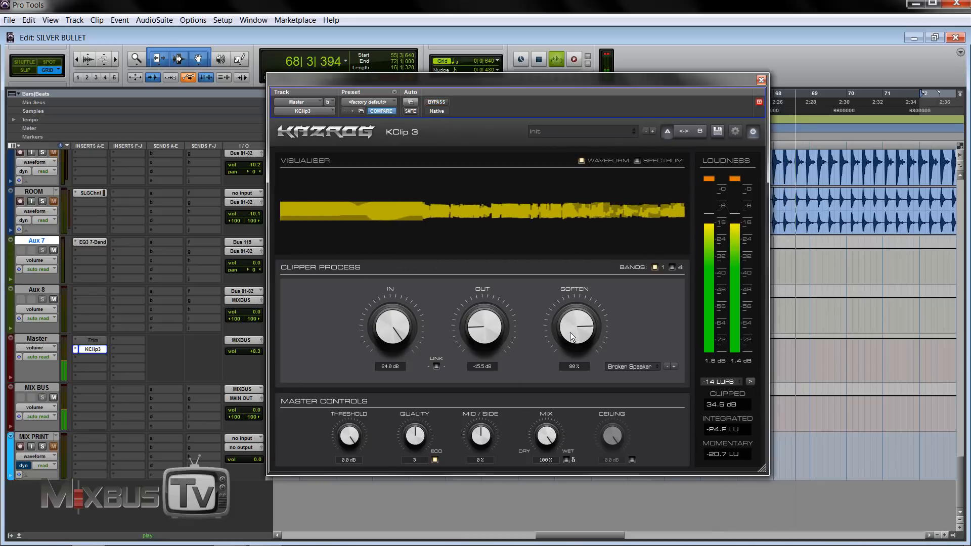